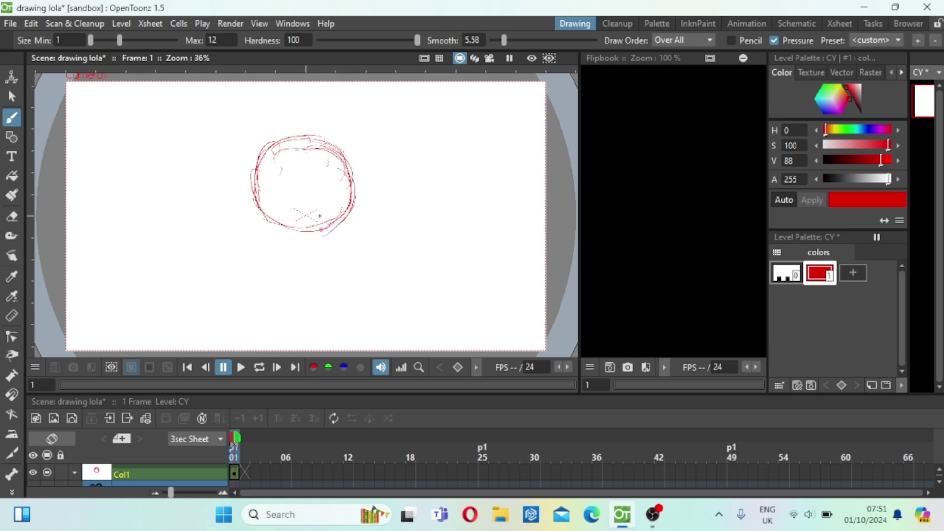
Draw the red jawline, a small chin loop and a right-side ear around the head circle.
mouse_move(309, 142)
left_mouse_down()
mouse_move(284, 171)
mouse_move(276, 248)
left_mouse_up()
left_click_drag(283, 183, 276, 252)
left_click_drag(271, 199, 279, 279)
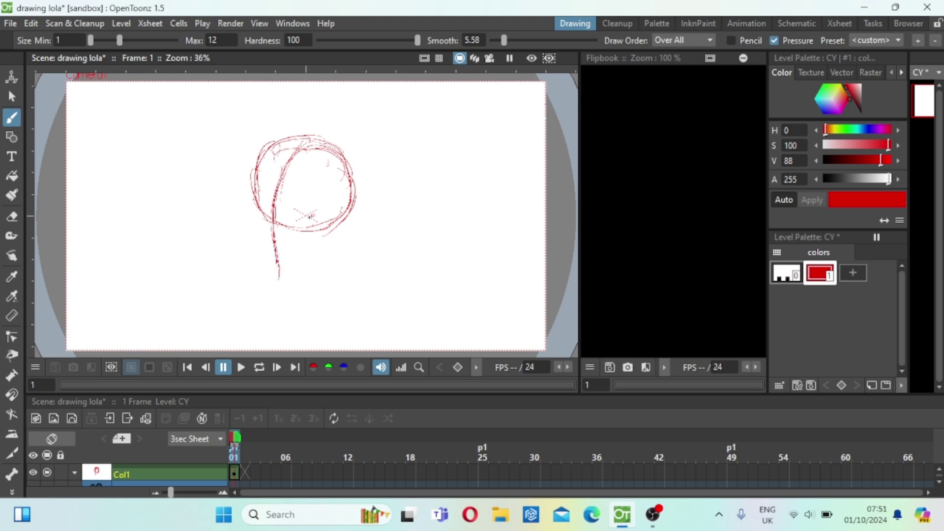
mouse_move(352, 208)
left_mouse_down()
mouse_move(338, 250)
mouse_move(290, 270)
mouse_move(266, 260)
mouse_move(250, 216)
mouse_move(252, 236)
mouse_move(253, 187)
left_mouse_up()
left_click_drag(252, 219, 255, 202)
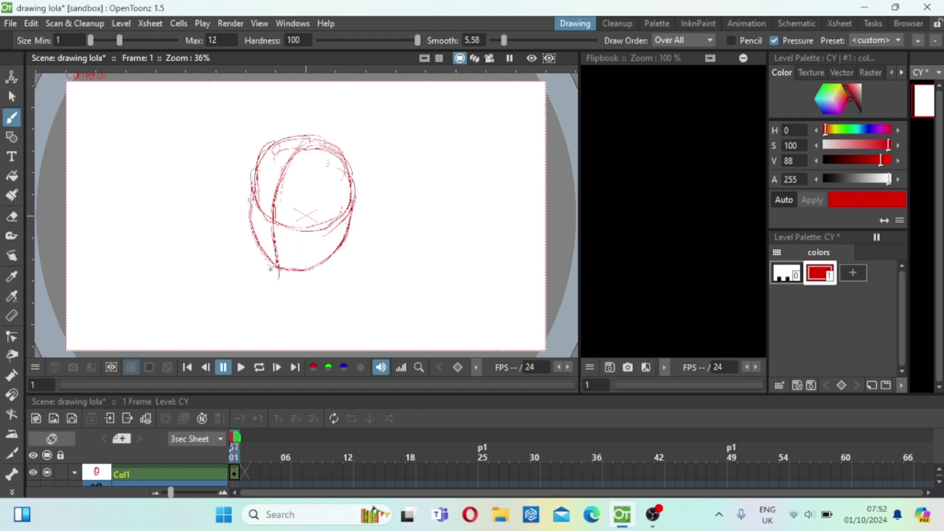
mouse_move(271, 268)
left_mouse_down()
mouse_move(281, 265)
mouse_move(277, 281)
mouse_move(270, 268)
left_mouse_up()
mouse_move(357, 188)
left_mouse_down()
mouse_move(367, 198)
mouse_move(350, 228)
left_mouse_up()
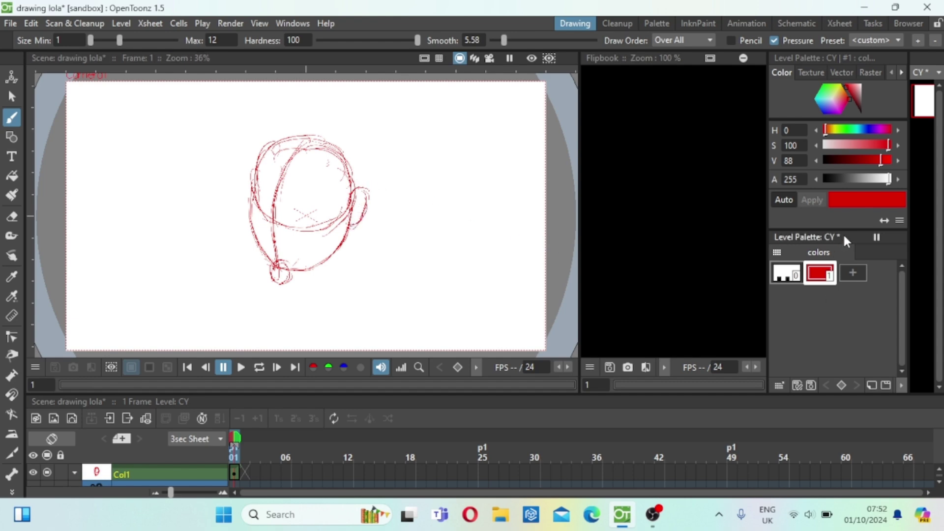
Add a blue palette style and sketch the neck box under the chin.
left_click(853, 274)
left_click(822, 109)
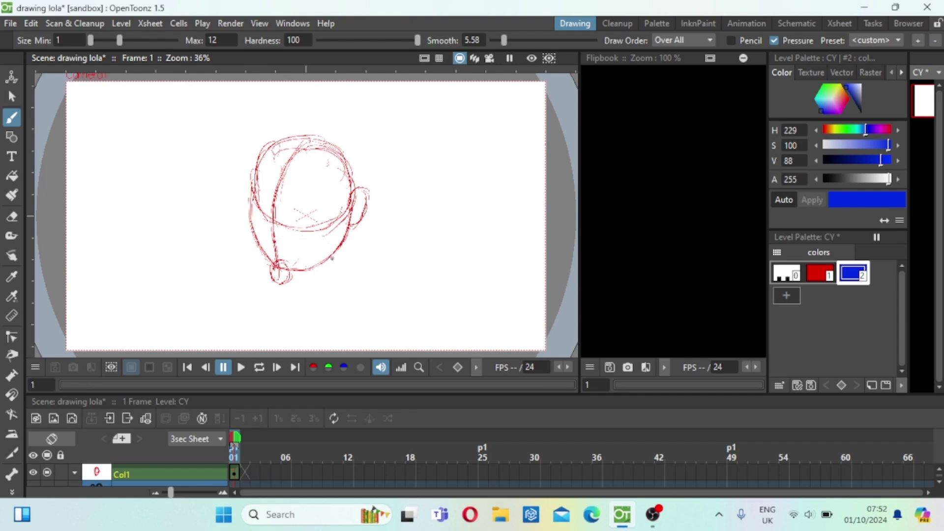
mouse_move(295, 264)
left_mouse_down()
mouse_move(314, 256)
mouse_move(291, 264)
mouse_move(306, 288)
left_mouse_up()
mouse_move(315, 256)
left_mouse_down()
mouse_move(330, 285)
mouse_move(304, 290)
mouse_move(314, 281)
left_mouse_up()
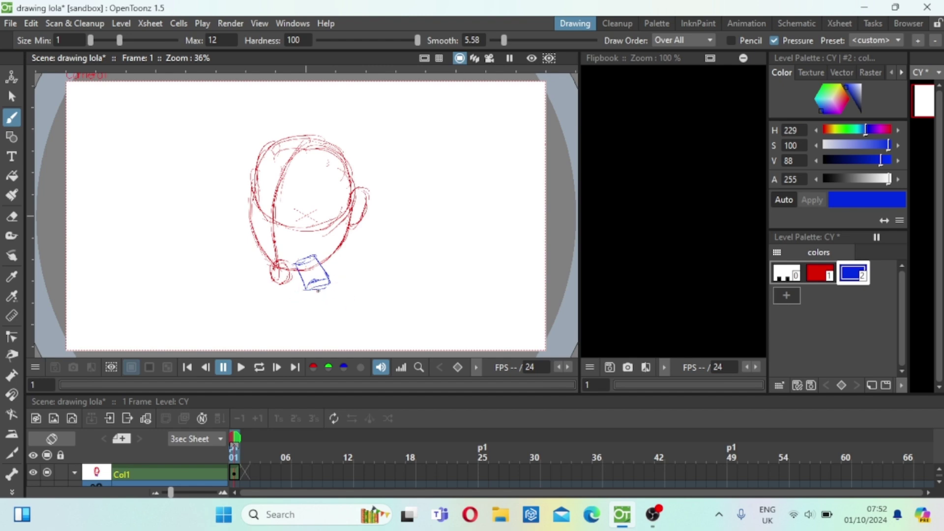
mouse_move(318, 287)
left_mouse_down()
mouse_move(342, 294)
mouse_move(281, 295)
mouse_move(334, 296)
mouse_move(278, 296)
left_mouse_up()
Sketch the blue shoulder lines and round shoulder joints on both sides.
left_click_drag(349, 298, 373, 304)
left_click_drag(332, 280, 377, 305)
left_click_drag(294, 288, 270, 295)
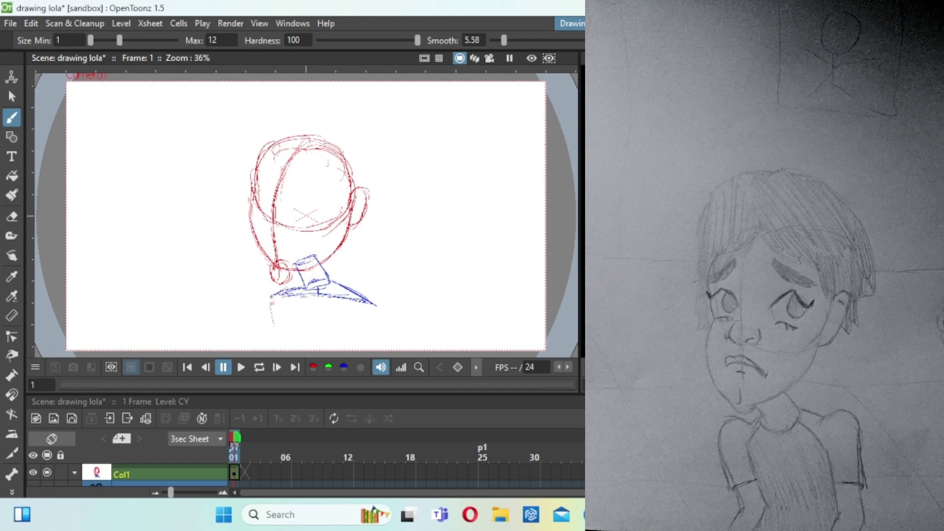
left_click_drag(270, 296, 284, 350)
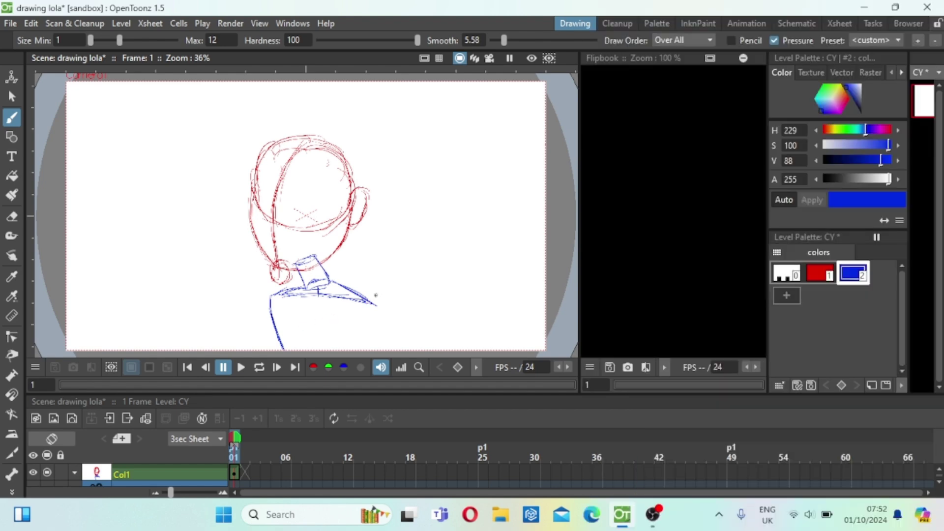
mouse_move(376, 296)
left_mouse_down()
mouse_move(392, 304)
mouse_move(378, 285)
mouse_move(368, 307)
left_mouse_up()
mouse_move(273, 298)
left_mouse_down()
mouse_move(254, 302)
mouse_move(268, 283)
mouse_move(277, 294)
left_mouse_up()
Sketch the blue arms extending down from the shoulder circles.
mouse_move(350, 291)
left_mouse_down()
mouse_move(386, 287)
mouse_move(387, 350)
left_mouse_up()
mouse_move(384, 309)
left_mouse_down()
mouse_move(371, 306)
mouse_move(384, 303)
mouse_move(372, 333)
mouse_move(378, 350)
mouse_move(394, 328)
mouse_move(399, 351)
left_mouse_up()
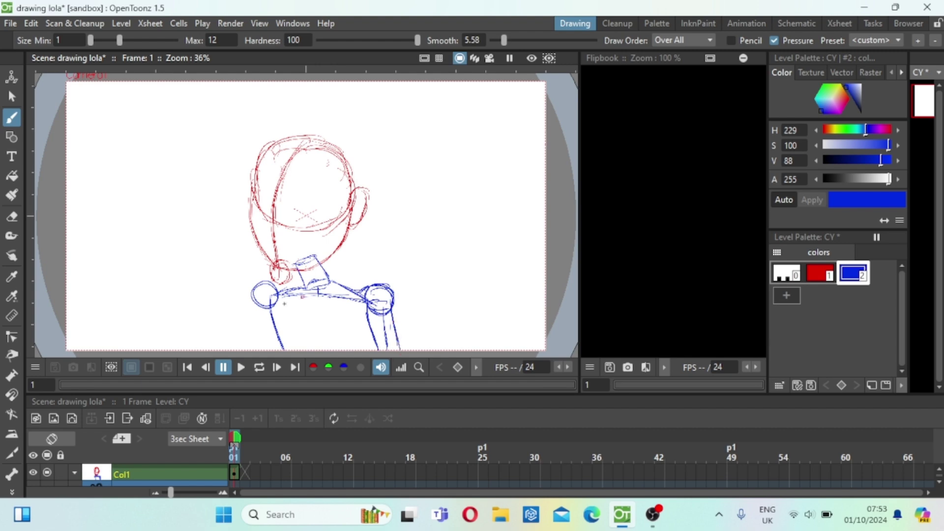
left_click_drag(252, 302, 269, 350)
left_click_drag(253, 296, 265, 352)
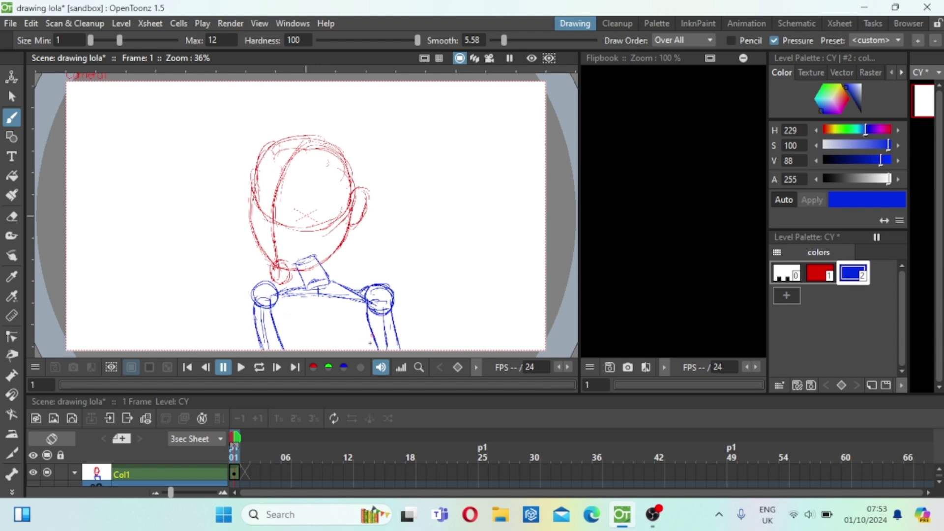
mouse_move(369, 342)
left_mouse_down()
mouse_move(367, 326)
mouse_move(368, 335)
left_mouse_up()
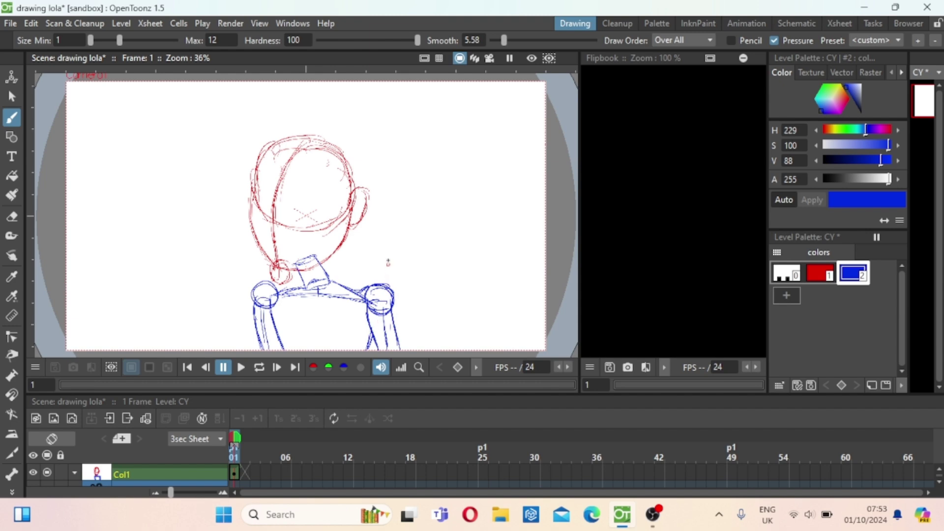
Add a green palette style and sketch hair loops and a curl atop the head.
left_click(787, 296)
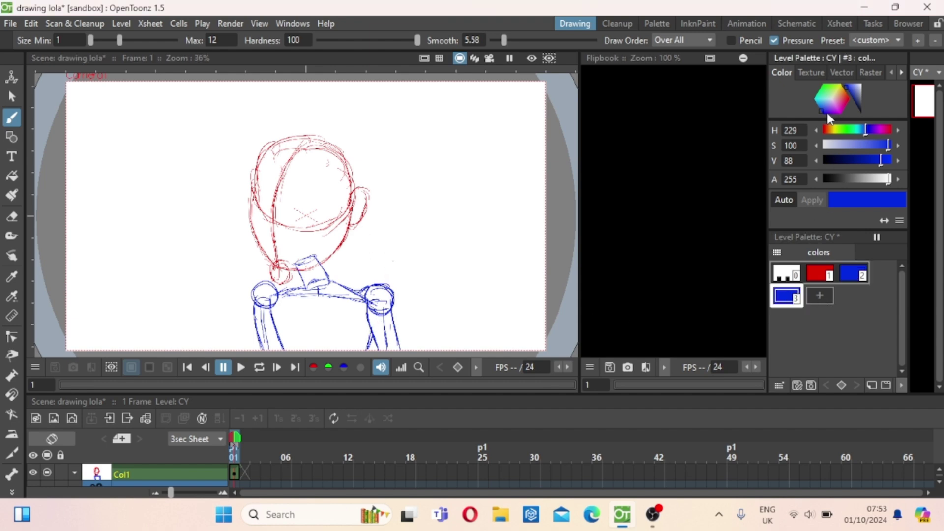
left_click(825, 87)
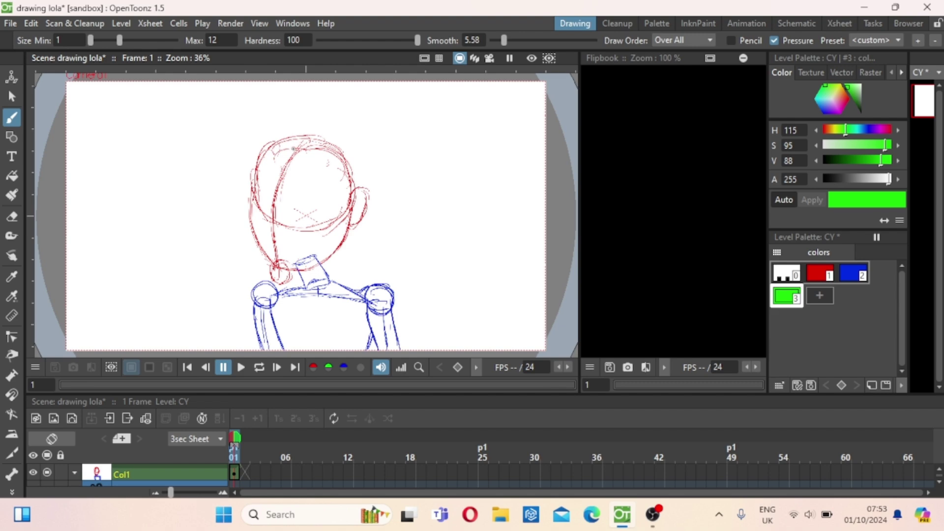
mouse_move(292, 149)
left_mouse_down()
mouse_move(301, 138)
mouse_move(307, 150)
mouse_move(294, 150)
mouse_move(324, 114)
left_mouse_up()
mouse_move(323, 114)
left_mouse_down()
mouse_move(345, 138)
mouse_move(329, 158)
mouse_move(267, 139)
mouse_move(274, 120)
mouse_move(300, 111)
left_mouse_up()
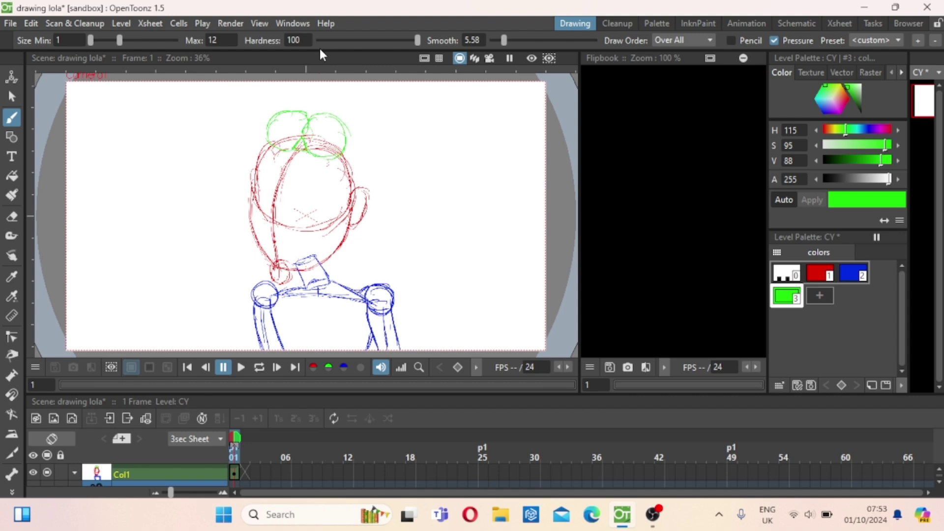
mouse_move(345, 157)
left_mouse_down()
mouse_move(359, 169)
mouse_move(349, 180)
mouse_move(340, 159)
left_mouse_up()
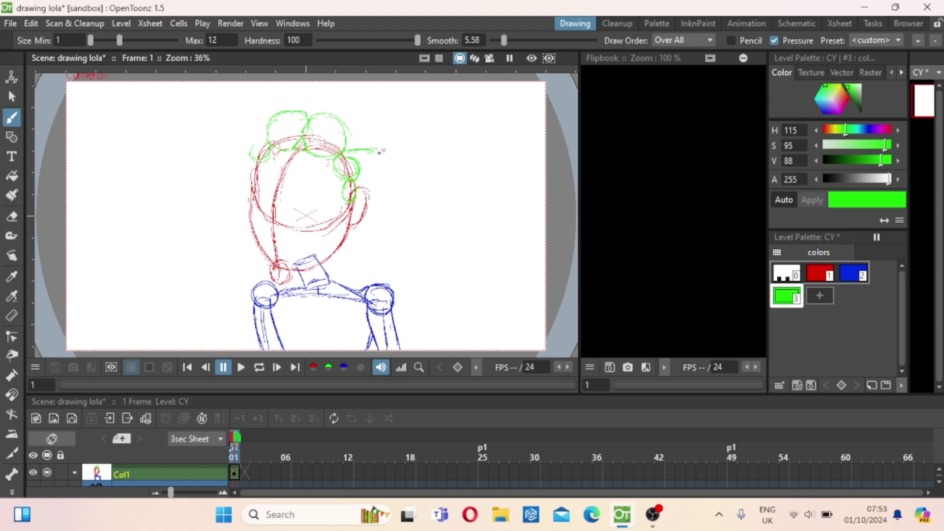
Extend the green hair down the right side and outline its top and left edges.
mouse_move(383, 151)
left_mouse_down()
mouse_move(387, 189)
mouse_move(371, 205)
left_mouse_up()
mouse_move(325, 108)
left_mouse_down()
mouse_move(366, 121)
mouse_move(388, 150)
left_mouse_up()
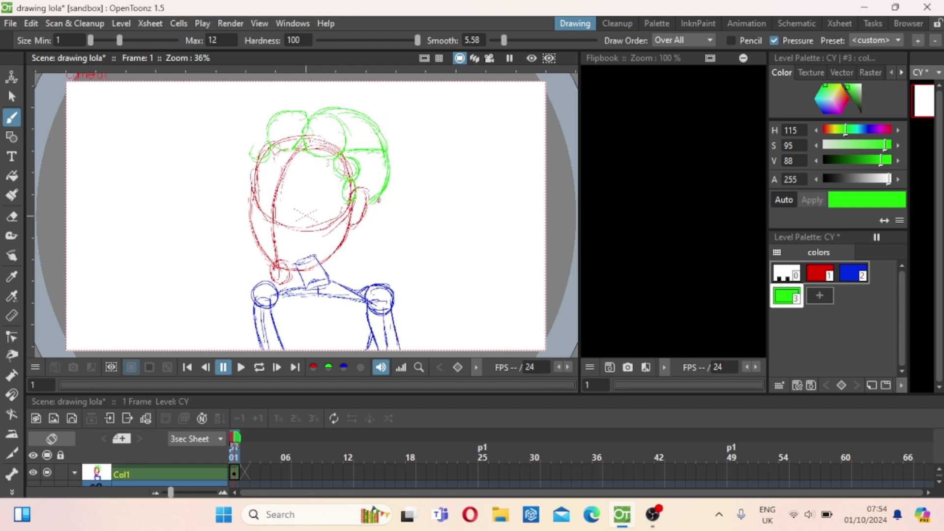
mouse_move(378, 202)
left_mouse_down()
mouse_move(377, 220)
mouse_move(368, 214)
mouse_move(393, 194)
left_mouse_up()
mouse_move(363, 118)
left_mouse_down()
mouse_move(389, 133)
mouse_move(384, 150)
left_mouse_up()
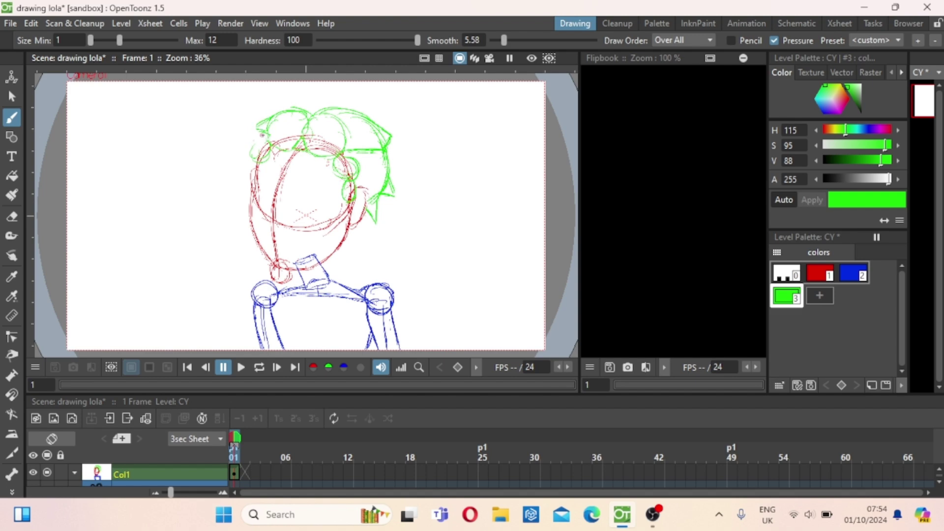
left_click_drag(264, 133, 244, 154)
Add a bright yellow style #4 and sketch the eye circles and nose.
left_click(820, 295)
left_click(841, 92)
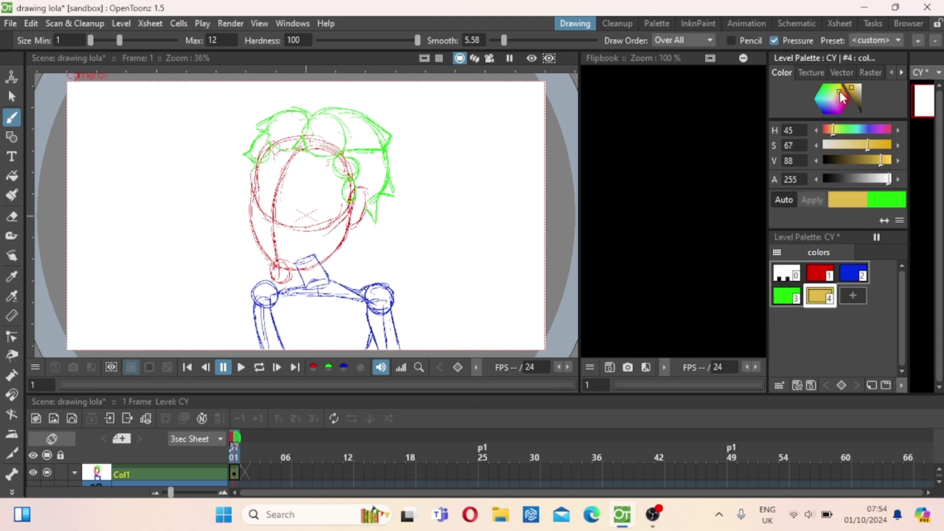
left_click_drag(842, 97, 843, 95)
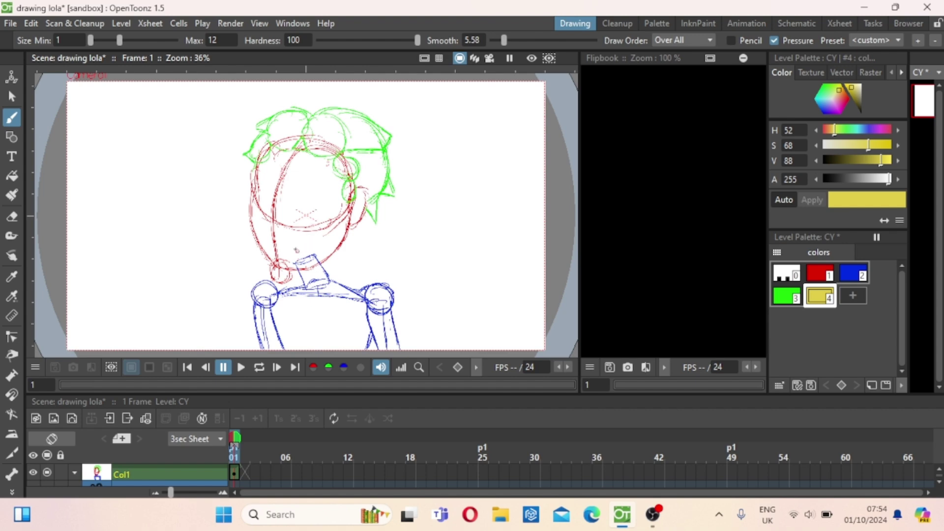
mouse_move(314, 203)
left_mouse_down()
mouse_move(330, 196)
mouse_move(307, 209)
mouse_move(329, 201)
mouse_move(251, 196)
mouse_move(268, 189)
left_mouse_up()
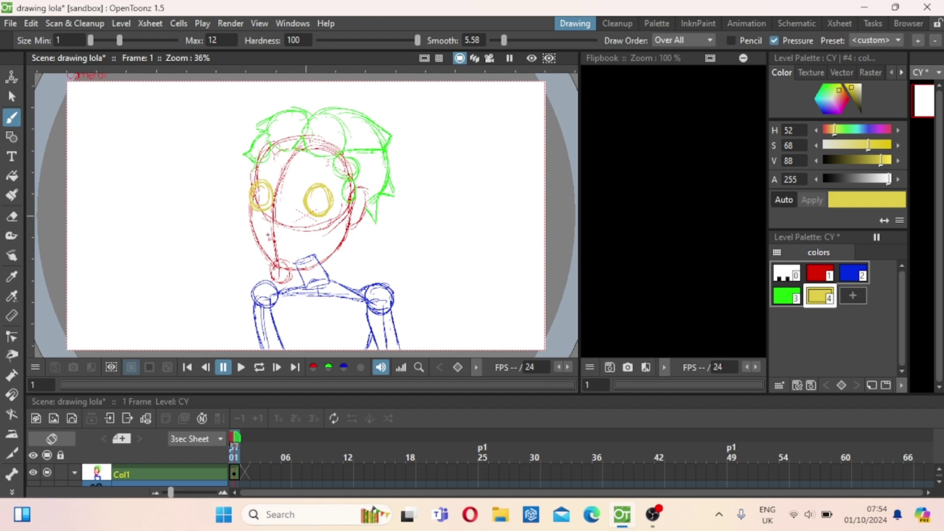
mouse_move(281, 219)
left_mouse_down()
mouse_move(270, 227)
mouse_move(277, 223)
left_mouse_up()
Sketch the yellow mouth, a brow line and the nose shape.
mouse_move(306, 238)
left_mouse_down()
mouse_move(267, 244)
mouse_move(309, 242)
left_mouse_up()
left_click_drag(327, 179, 275, 166)
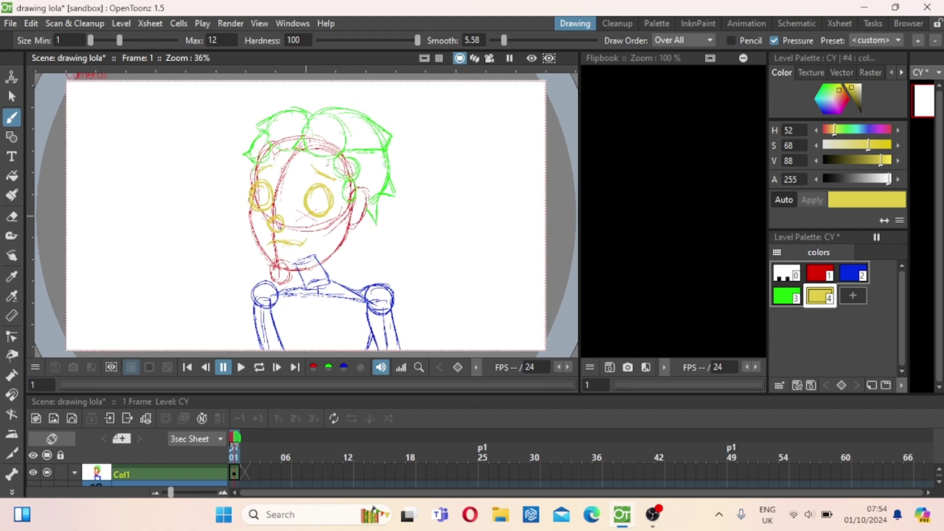
left_click_drag(279, 224, 293, 228)
left_click_drag(269, 237, 294, 239)
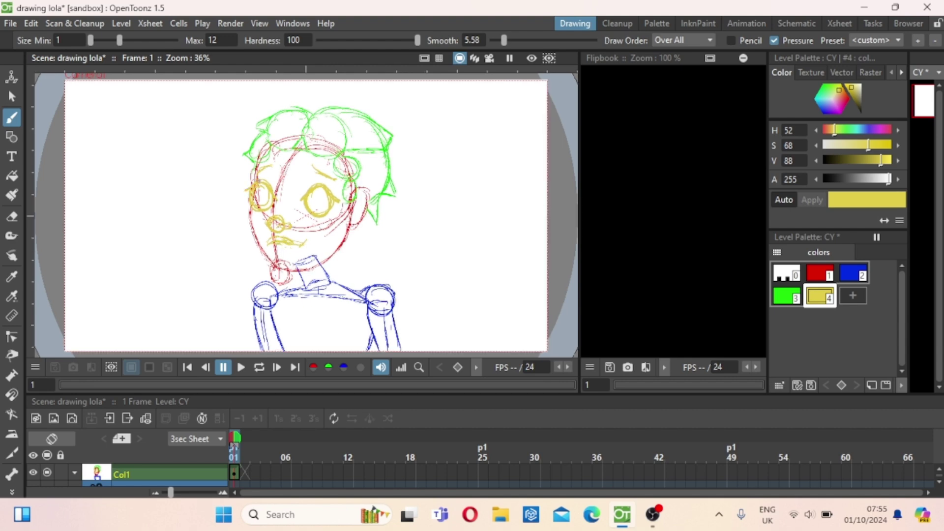
Outline the tops of both eyes and the right face contour in red.
left_click(817, 272)
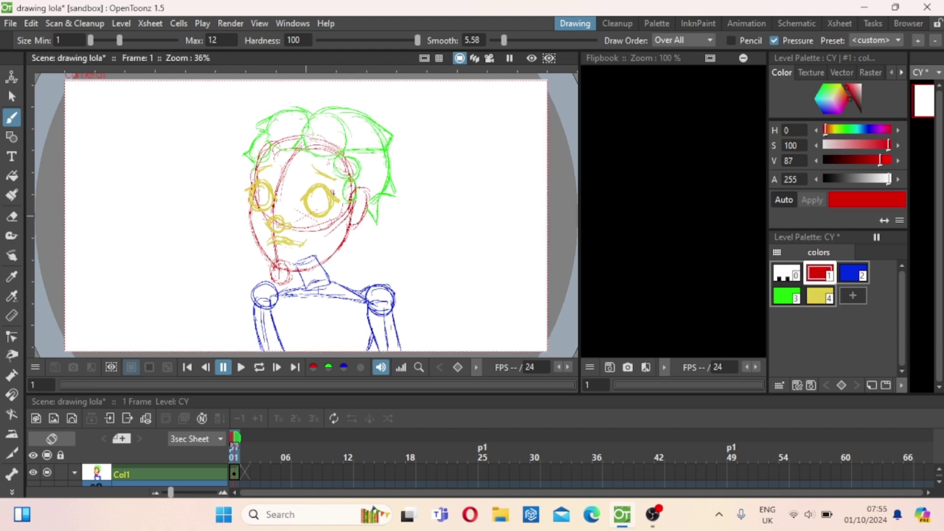
mouse_move(336, 199)
left_mouse_down()
mouse_move(324, 185)
mouse_move(299, 197)
left_mouse_up()
left_click_drag(340, 153, 354, 201)
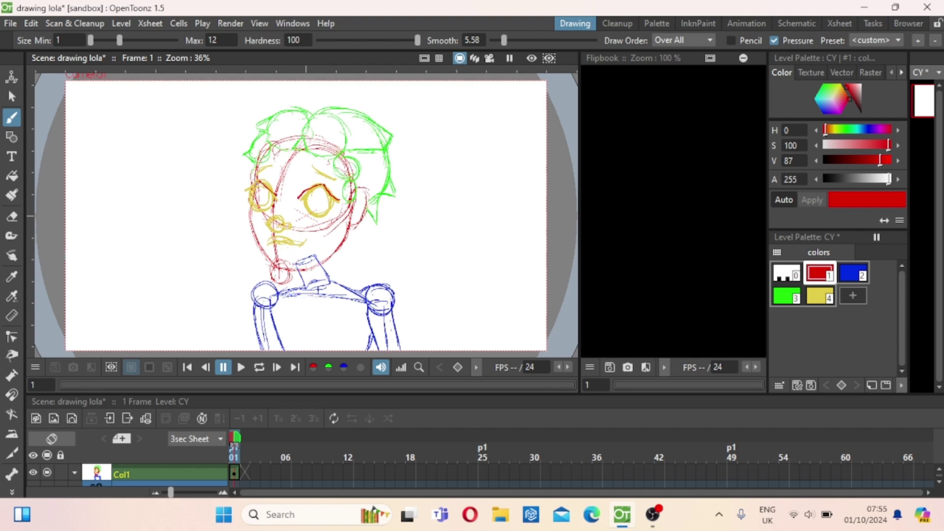
left_click_drag(258, 183, 242, 195)
Rename the sketch column to 'colour key'.
double_click(127, 473)
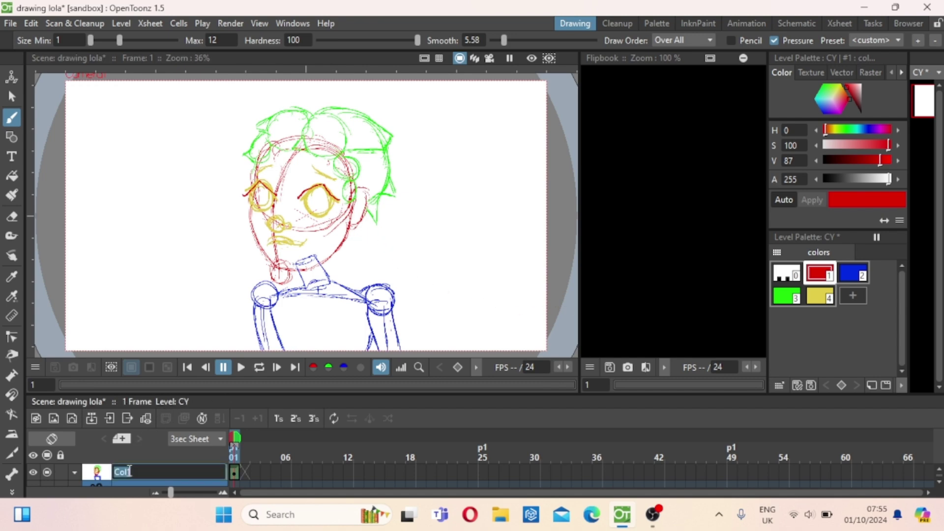
type("colour")
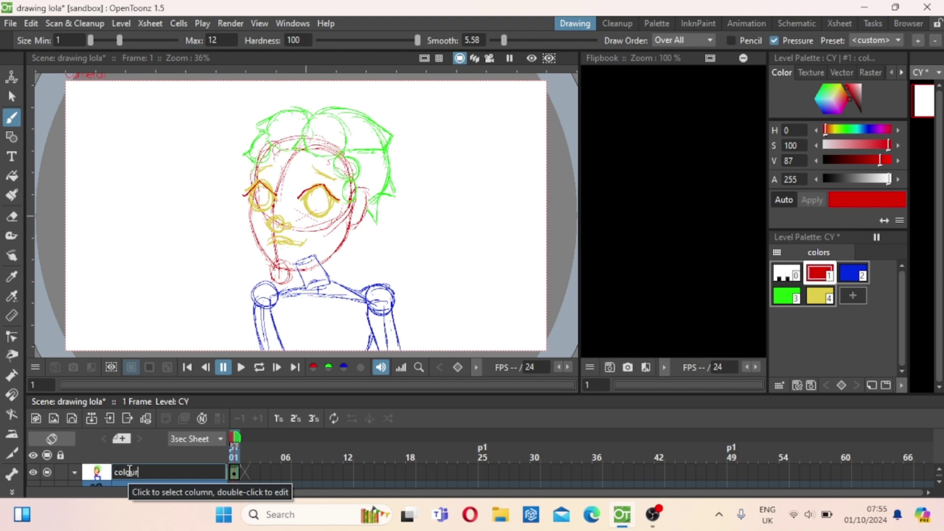
type(" key")
key("Return")
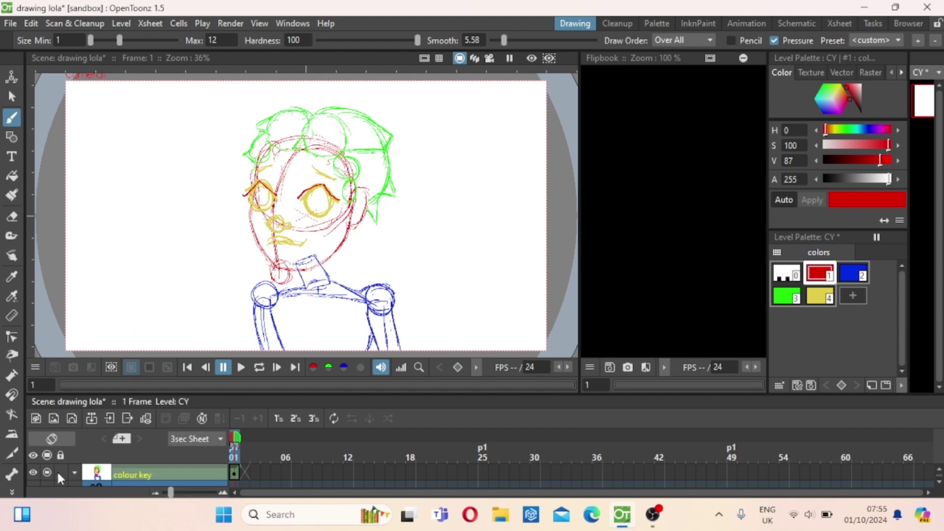
Create a new 'lolo linearts' level and name its column 'line art'.
left_click(38, 420)
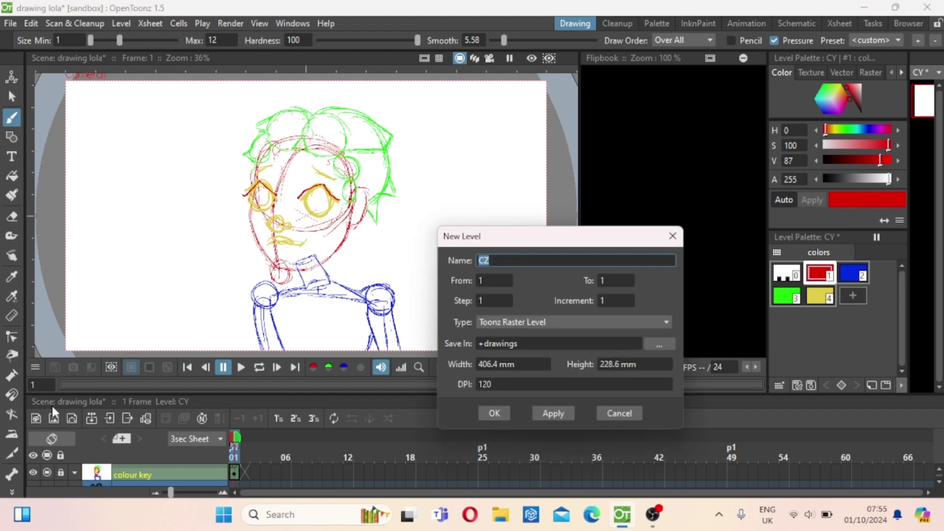
type("lolo linearts")
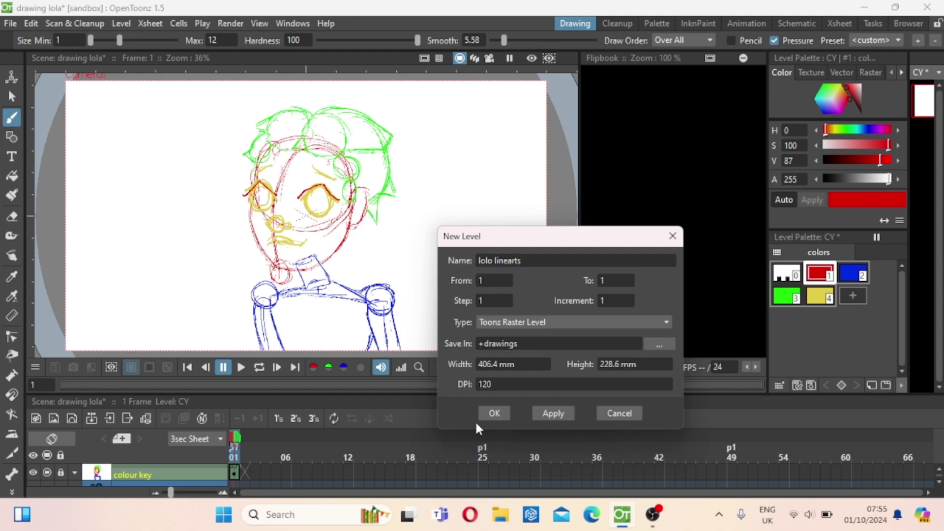
left_click(493, 412)
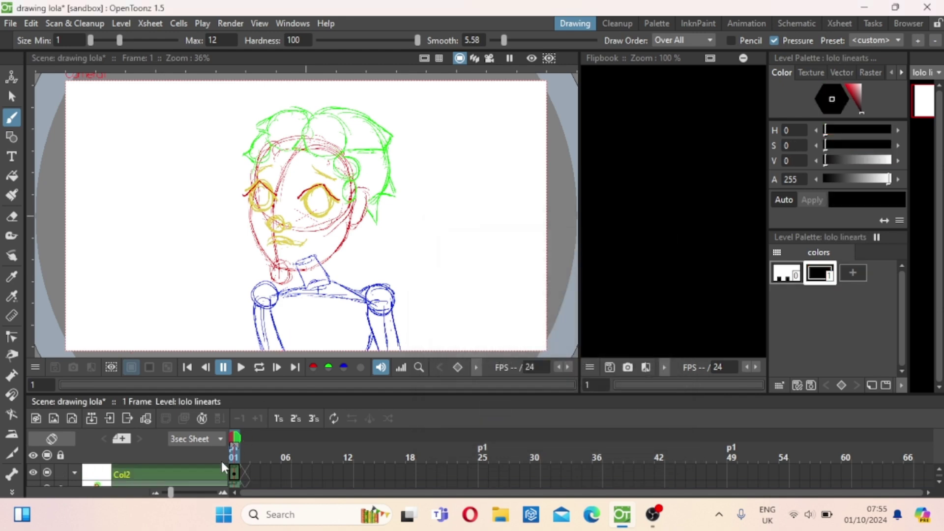
double_click(131, 474)
type("line art")
key("Return")
Fade the colour key column to 70% opacity and make the line art level current.
scroll(181, 457, "down", 1)
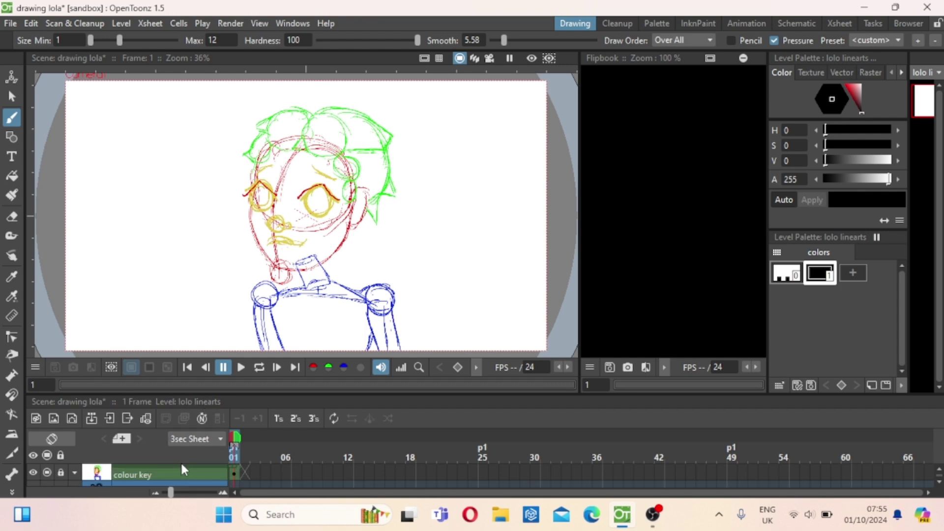
left_click(118, 472)
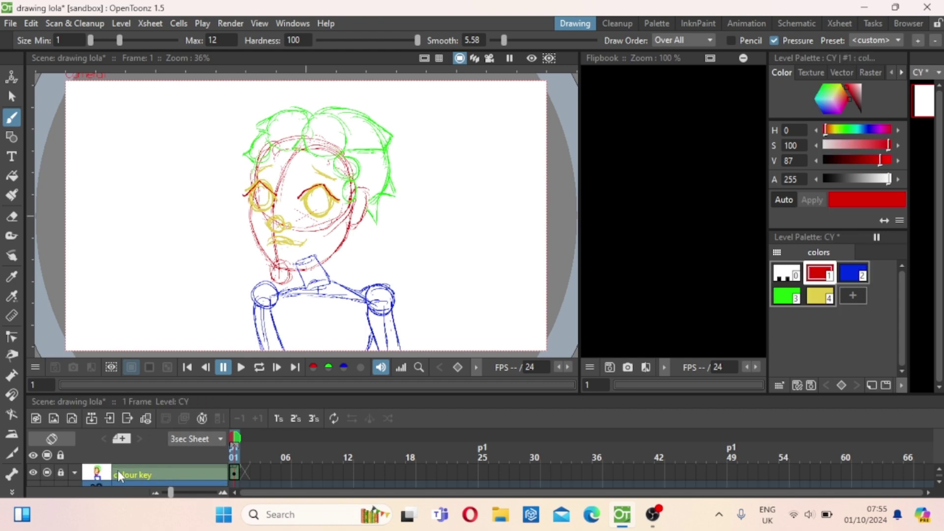
left_click(75, 474)
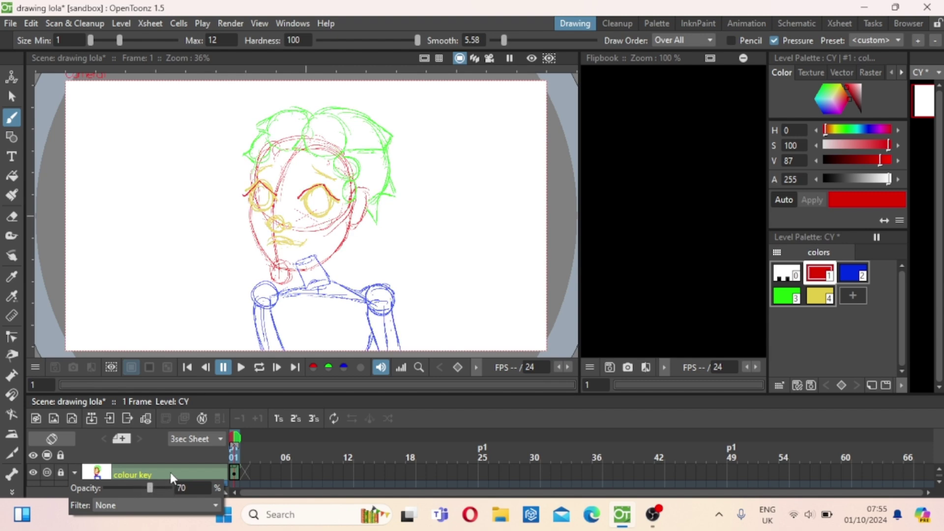
double_click(170, 473)
scroll(171, 473, "up", 1)
left_click(172, 466)
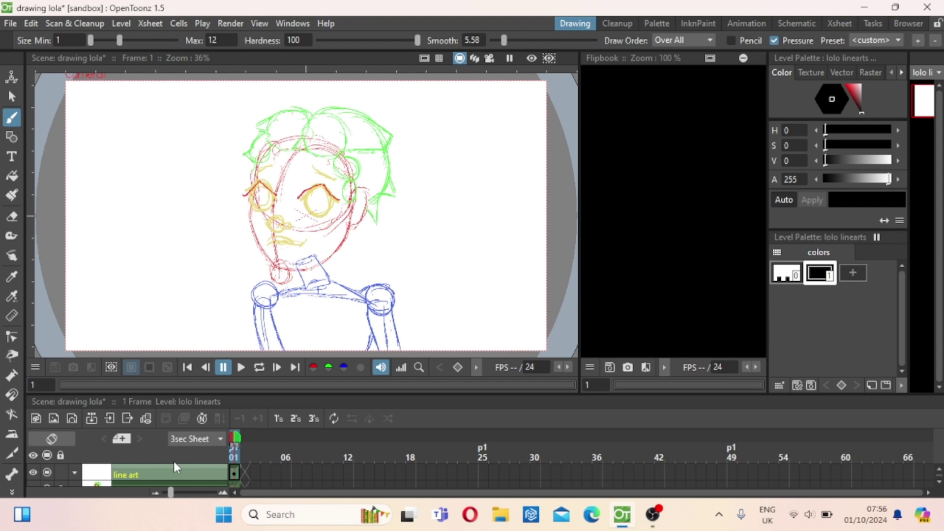
Ink the underside and both sides of the nose in black.
scroll(261, 212, "up", 4)
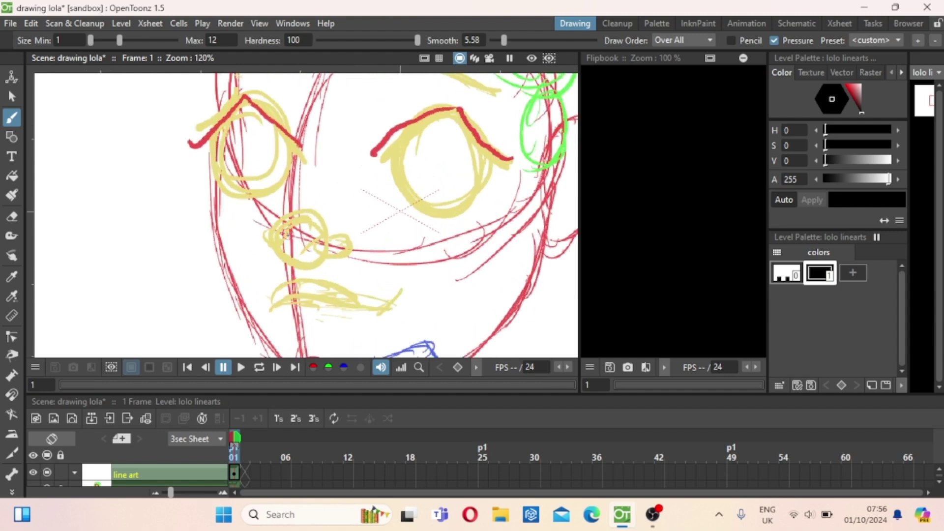
scroll(285, 235, "up", 1)
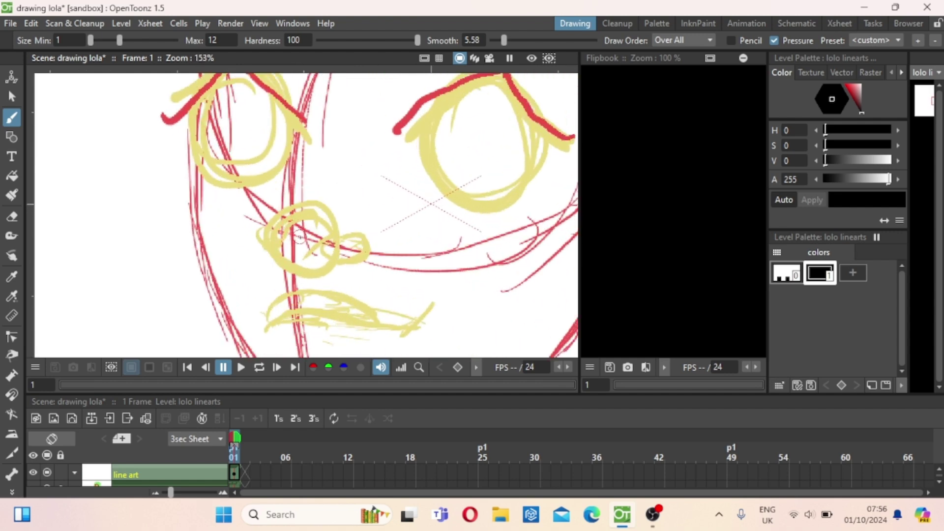
left_click_drag(346, 254, 318, 265)
mouse_move(361, 232)
left_mouse_down()
mouse_move(366, 253)
mouse_move(353, 266)
left_mouse_up()
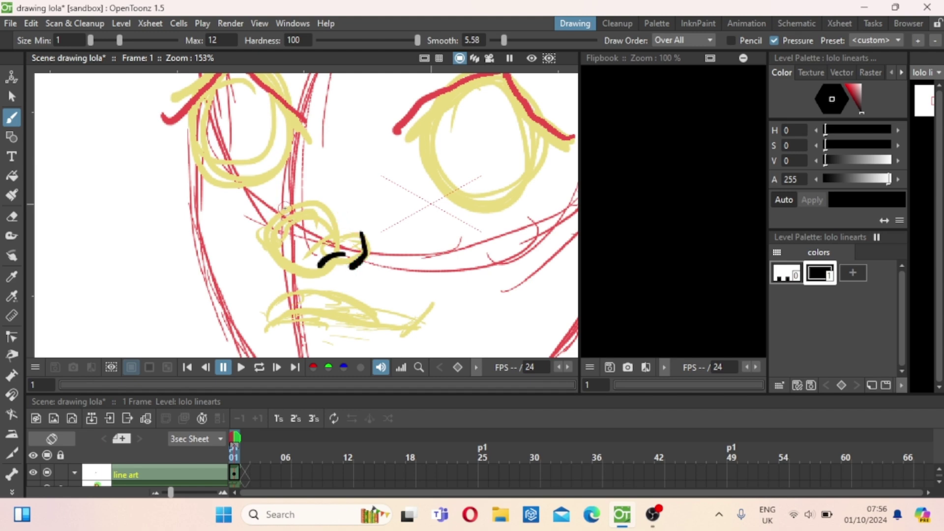
mouse_move(285, 208)
left_mouse_down()
mouse_move(266, 249)
mouse_move(292, 274)
mouse_move(256, 249)
mouse_move(262, 256)
left_mouse_up()
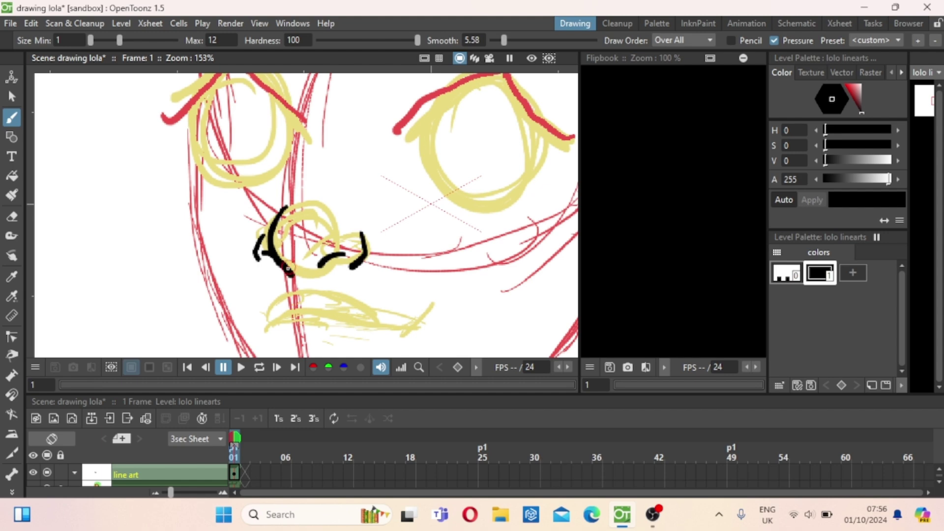
Ink the lower lip line and a short line beneath it.
scroll(290, 241, "down", 3)
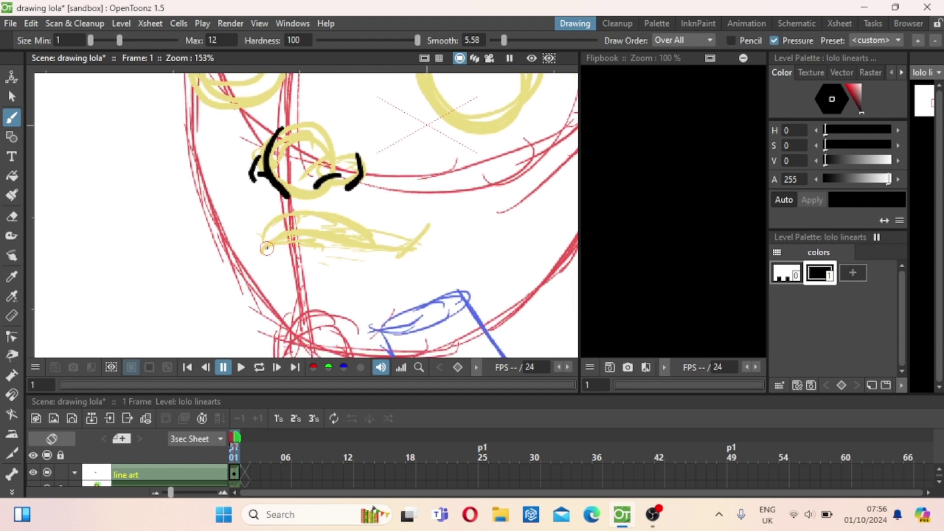
mouse_move(267, 248)
left_mouse_down()
mouse_move(309, 238)
mouse_move(390, 261)
mouse_move(406, 253)
left_mouse_up()
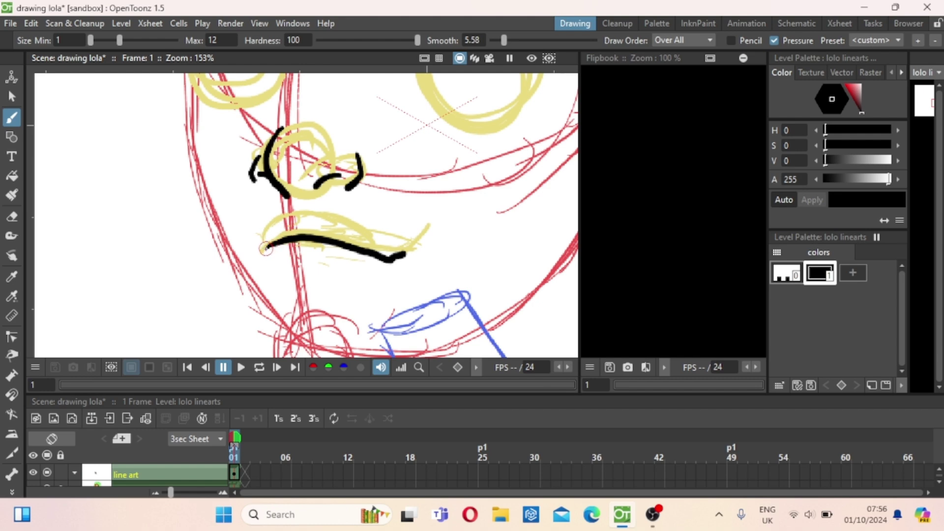
mouse_move(266, 249)
left_mouse_down()
mouse_move(268, 230)
mouse_move(317, 217)
mouse_move(397, 259)
left_mouse_up()
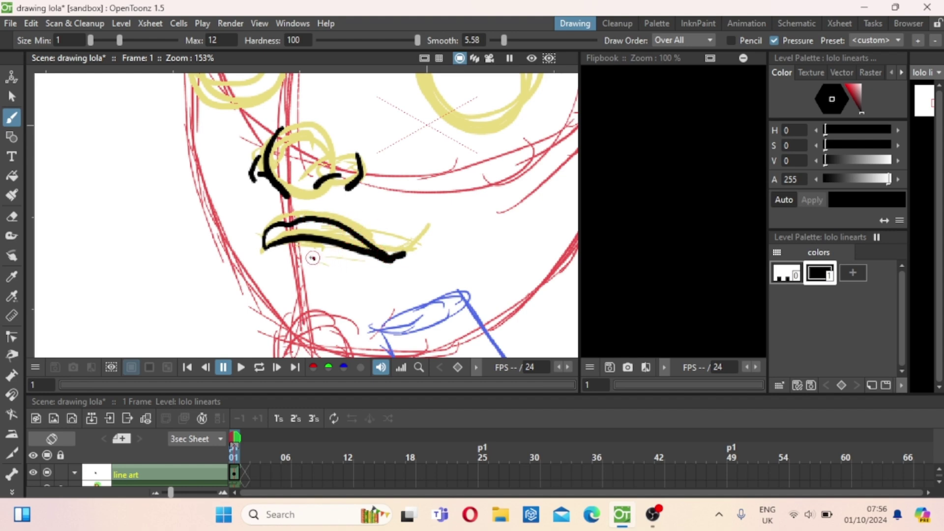
left_click_drag(290, 257, 317, 259)
Ink both mouth corners and the line inside the mouth, redoing the inner line once.
scroll(317, 259, "down", 2)
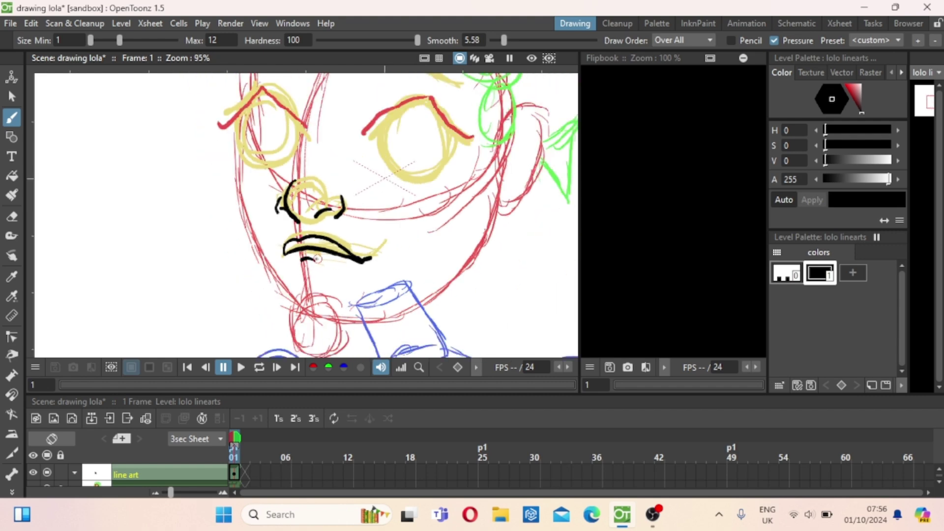
scroll(318, 260, "up", 3)
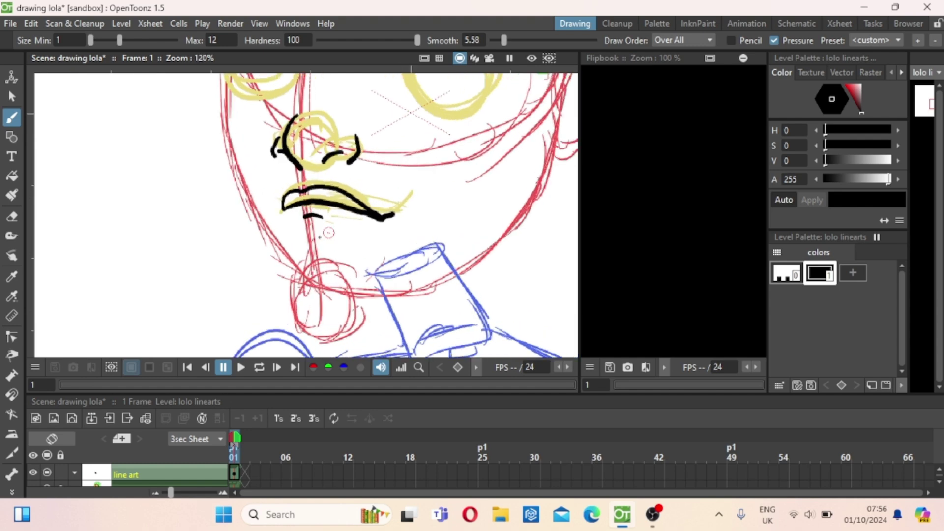
scroll(319, 237, "down", 3)
scroll(322, 244, "up", 2)
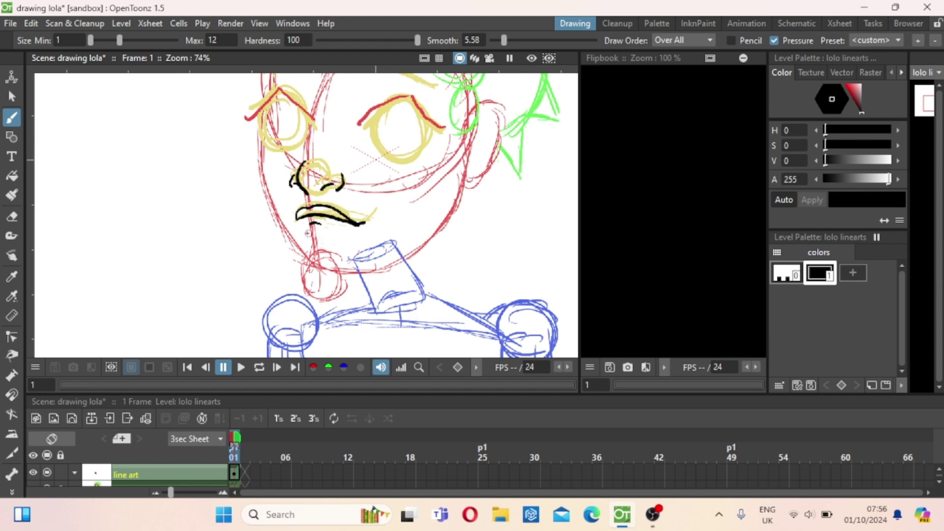
scroll(307, 232, "up", 2)
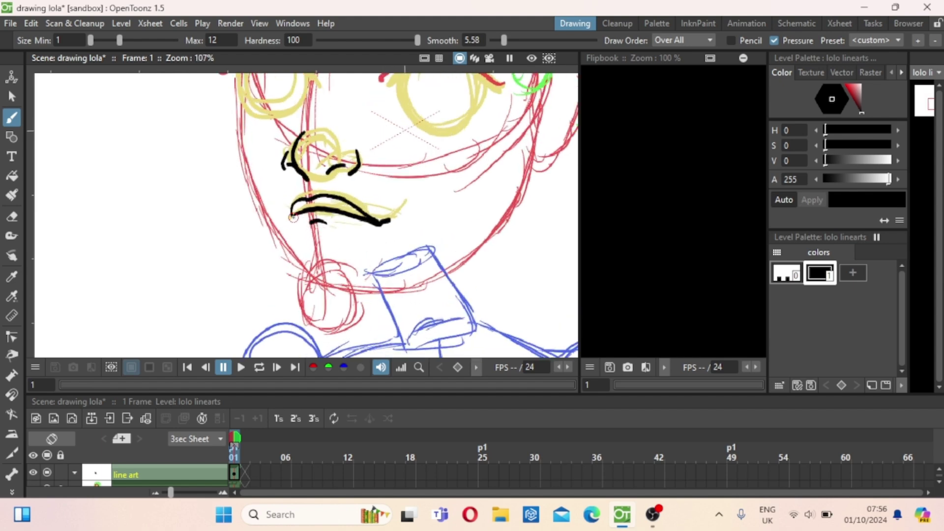
left_click_drag(293, 217, 297, 241)
mouse_move(378, 224)
left_mouse_down()
mouse_move(370, 251)
mouse_move(296, 241)
mouse_move(328, 253)
mouse_move(317, 251)
mouse_move(305, 223)
mouse_move(297, 224)
mouse_move(378, 235)
left_mouse_up()
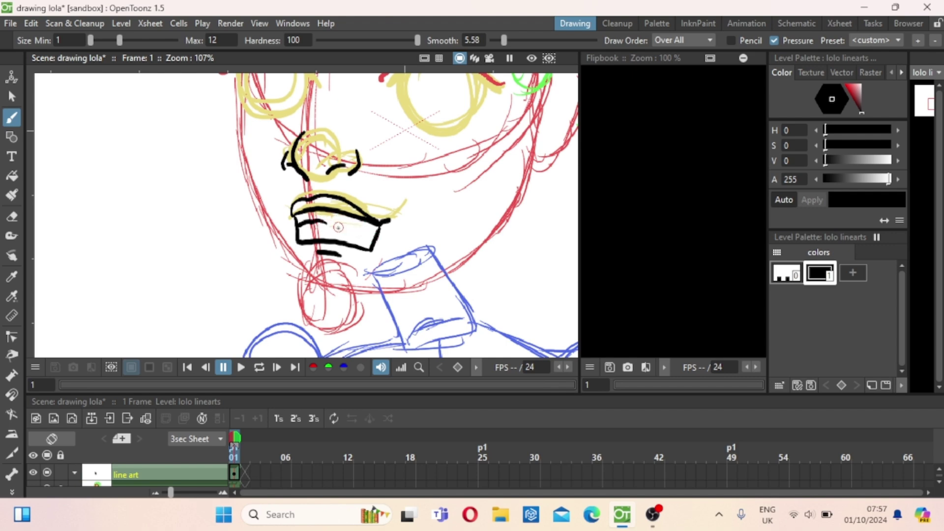
key("a")
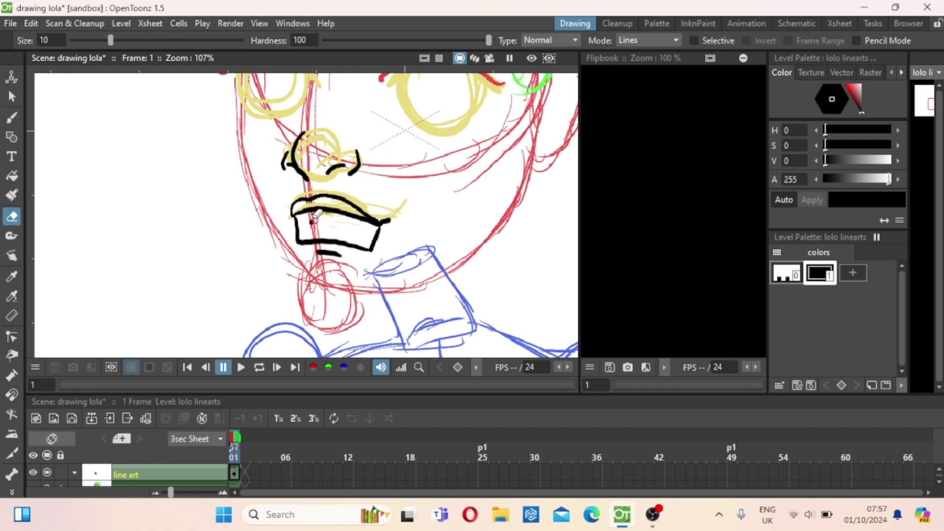
key("b")
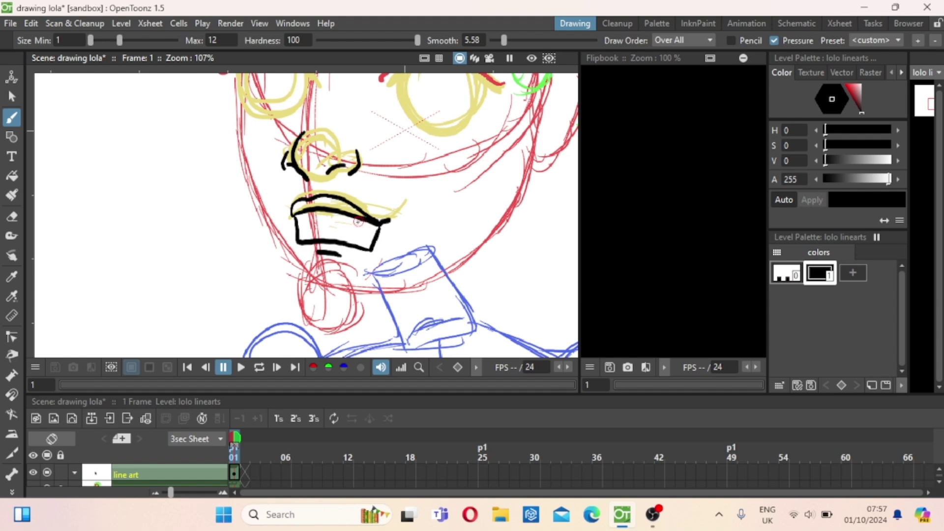
left_click_drag(377, 221, 325, 232)
key("ctrl+z")
mouse_move(337, 240)
left_mouse_down()
mouse_move(376, 235)
mouse_move(298, 222)
left_mouse_up()
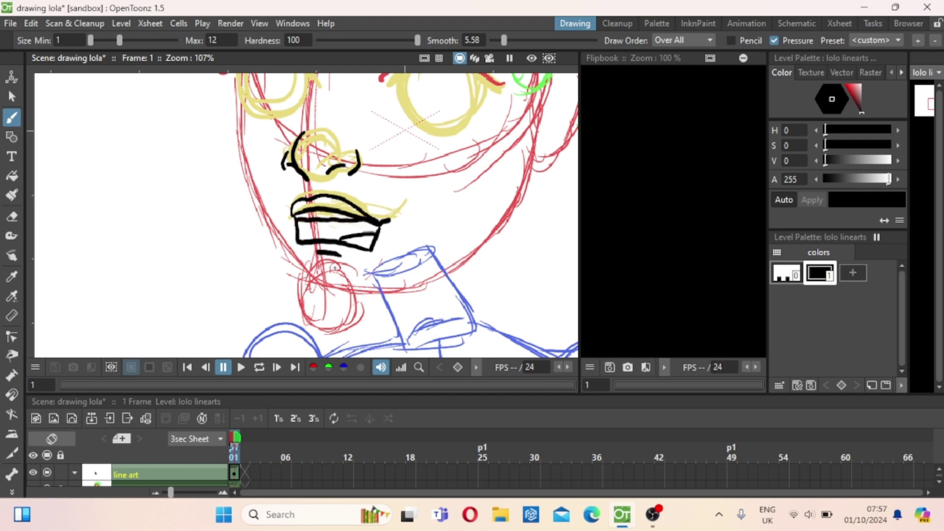
Ink the chin, left face edge and right jaw line, erasing the overlapping chin stroke.
left_click_drag(326, 278, 316, 314)
mouse_move(241, 104)
left_mouse_down()
mouse_move(233, 179)
mouse_move(247, 233)
mouse_move(307, 317)
mouse_move(343, 326)
left_mouse_up()
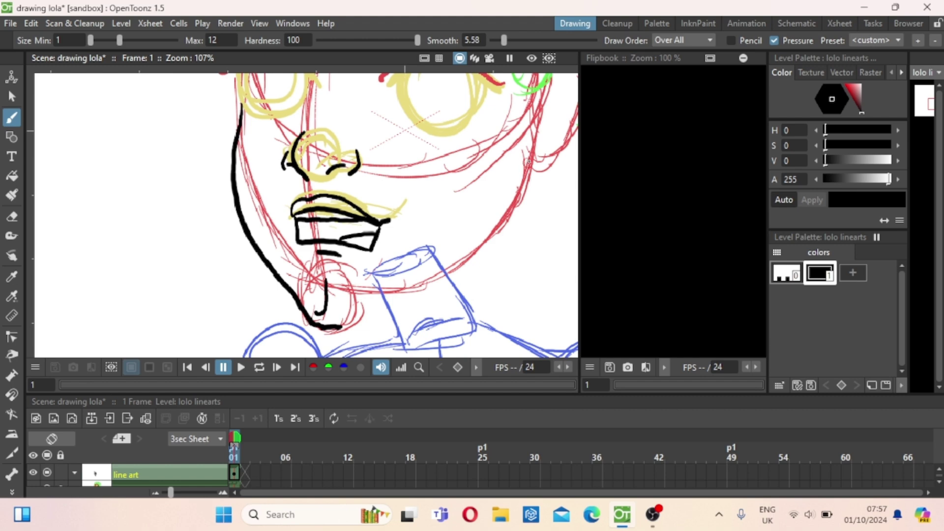
mouse_move(532, 159)
left_mouse_down()
mouse_move(507, 221)
mouse_move(469, 264)
mouse_move(379, 297)
mouse_move(320, 325)
left_mouse_up()
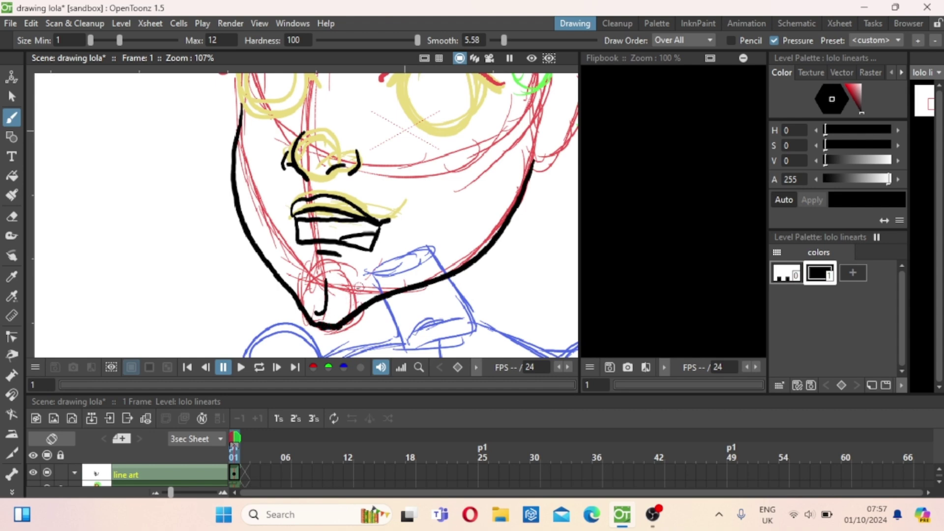
key("a")
mouse_move(347, 314)
left_mouse_down()
mouse_move(322, 311)
mouse_move(311, 326)
mouse_move(346, 311)
mouse_move(353, 317)
mouse_move(309, 319)
left_mouse_up()
key("b")
key("a")
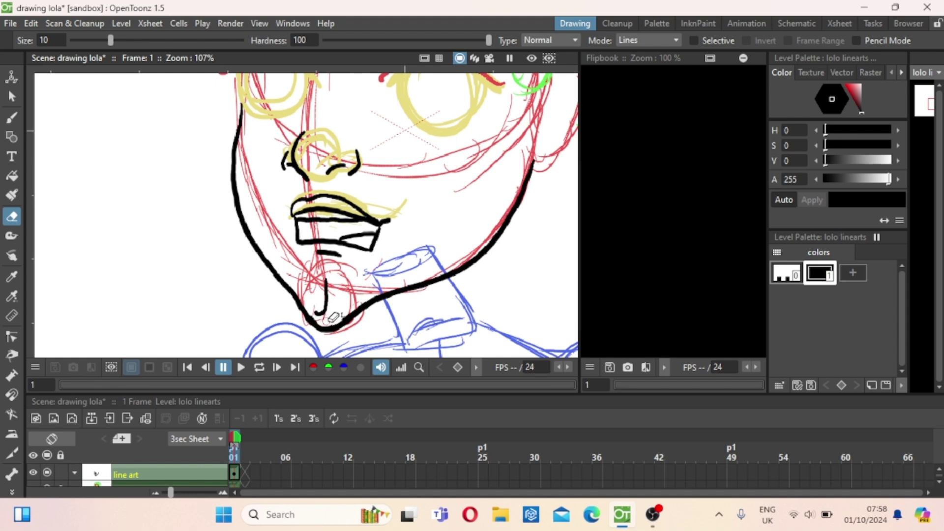
Ink both sides of the neck and the collar curve beneath it.
key("b")
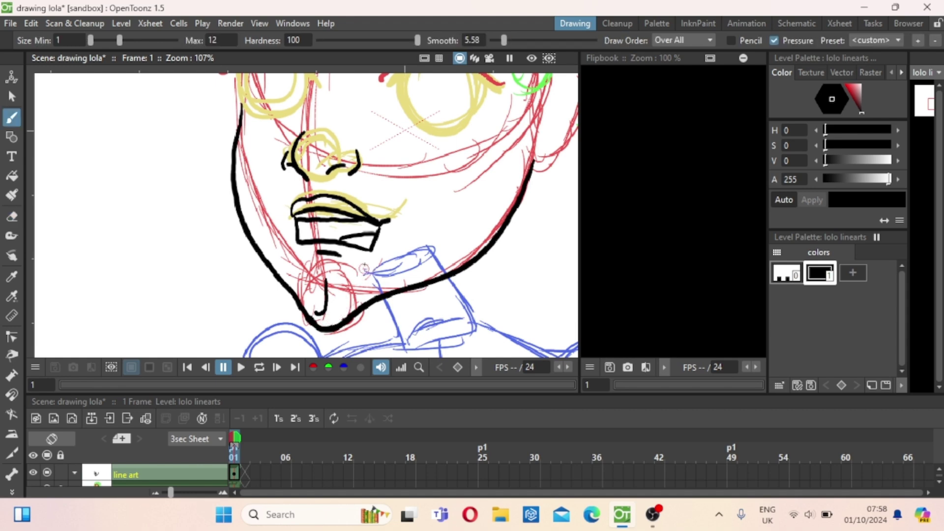
scroll(378, 221, "down", 3)
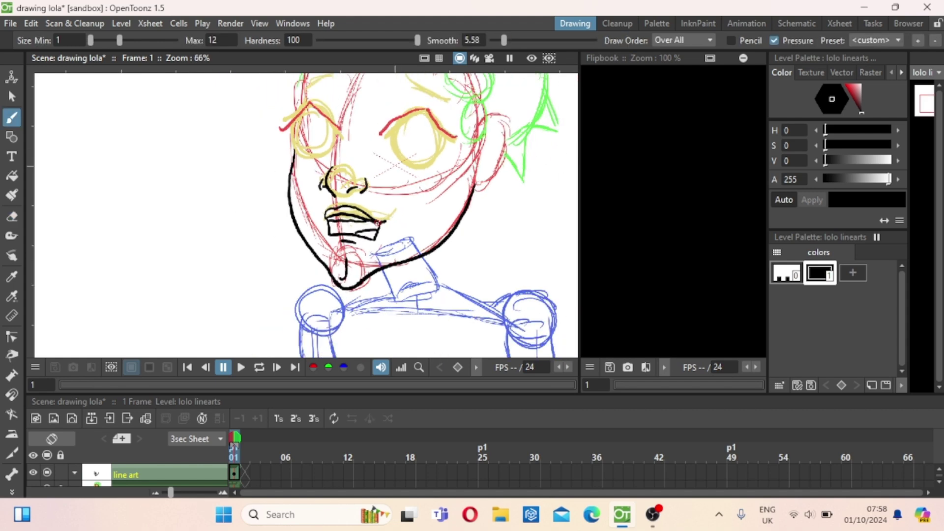
scroll(375, 222, "down", 5)
scroll(373, 221, "up", 1)
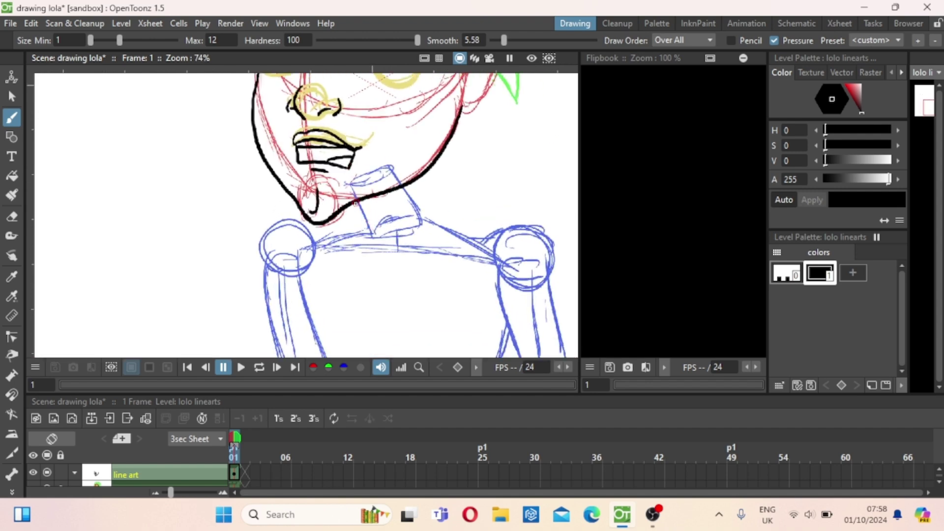
left_click_drag(358, 205, 365, 229)
left_click_drag(404, 187, 421, 214)
left_click_drag(362, 222, 355, 231)
mouse_move(422, 214)
left_mouse_down()
mouse_move(404, 242)
mouse_move(362, 246)
mouse_move(356, 234)
left_mouse_up()
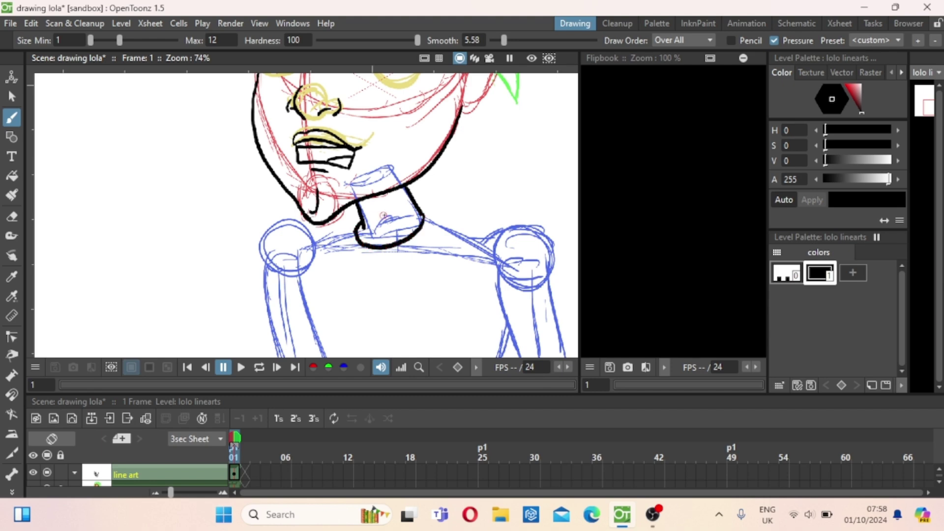
Ink the right shoulder, sleeve, torso side and right forearm edge.
scroll(391, 215, "down", 3)
scroll(386, 207, "up", 1)
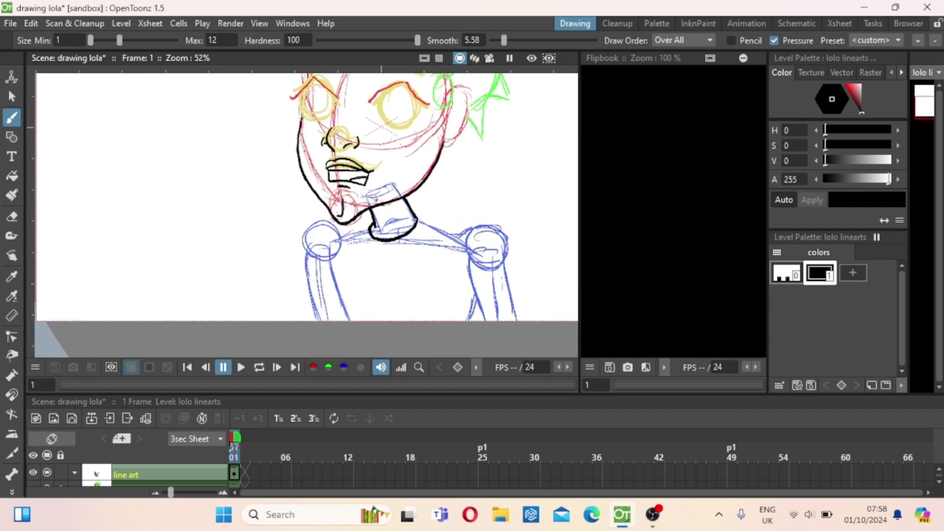
left_click_drag(358, 221, 331, 201)
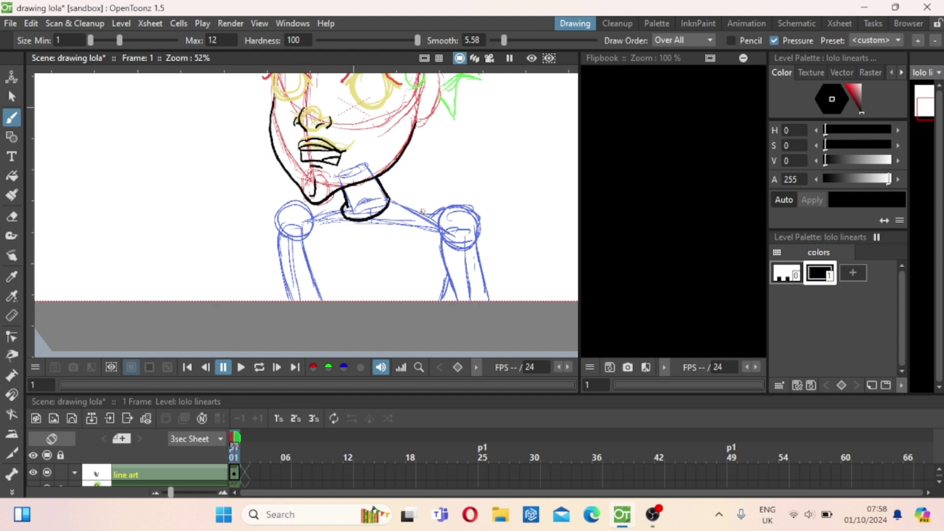
left_click_drag(439, 205, 463, 195)
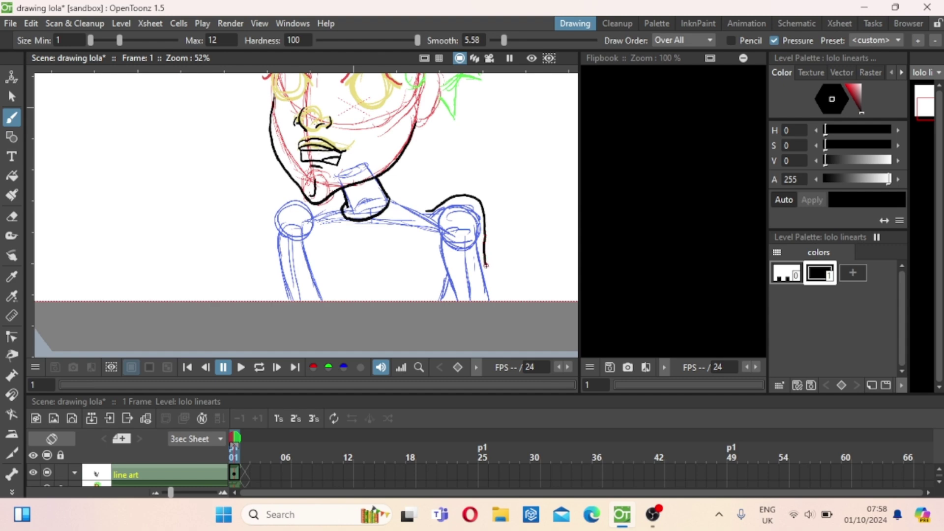
left_click_drag(487, 270, 456, 274)
left_click_drag(436, 249, 438, 266)
left_click_drag(481, 271, 491, 305)
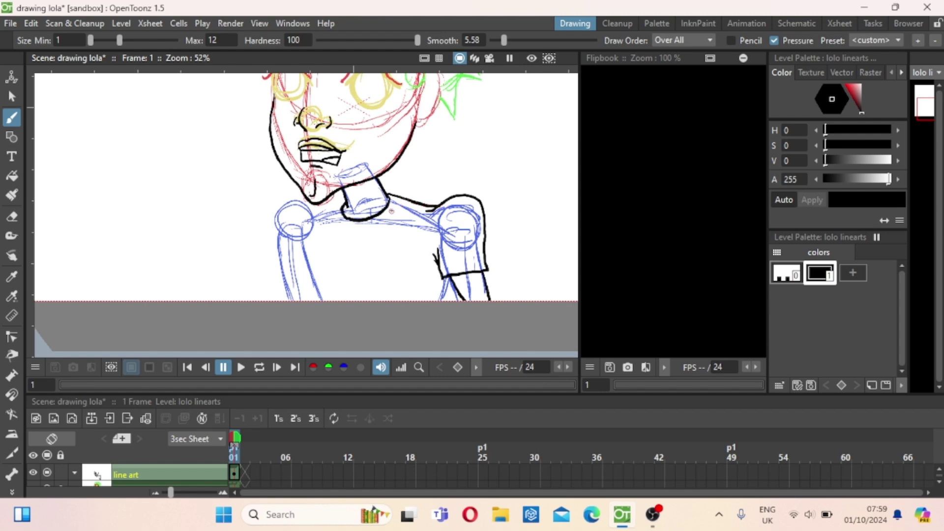
left_click_drag(387, 204, 429, 240)
Ink the left shoulder and both edges of the left arm, the neck-base collar and right arm bottom.
left_click_drag(303, 241, 317, 294)
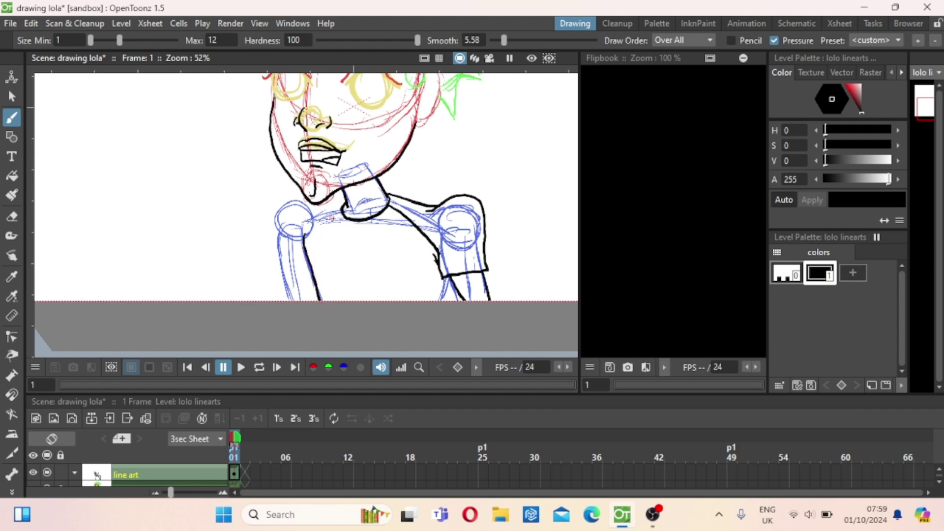
left_click_drag(342, 211, 310, 234)
mouse_move(275, 208)
left_mouse_down()
mouse_move(273, 269)
mouse_move(291, 280)
mouse_move(271, 280)
left_mouse_up()
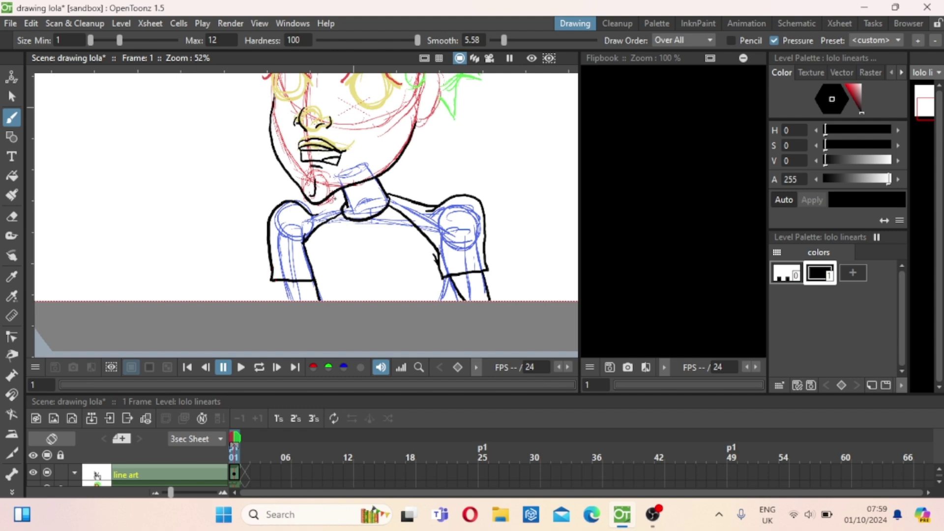
left_click_drag(344, 203, 315, 213)
left_click_drag(453, 281, 447, 299)
scroll(419, 289, "down", 2)
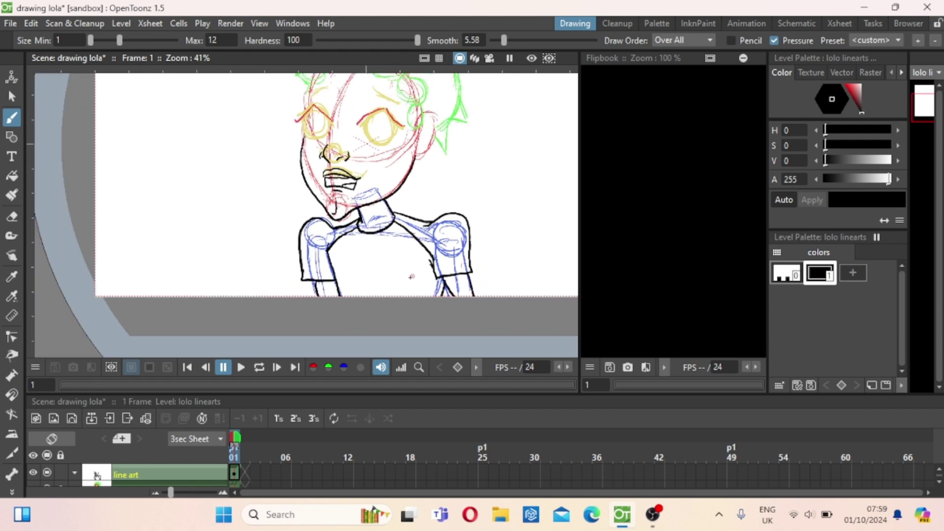
scroll(415, 276, "up", 2)
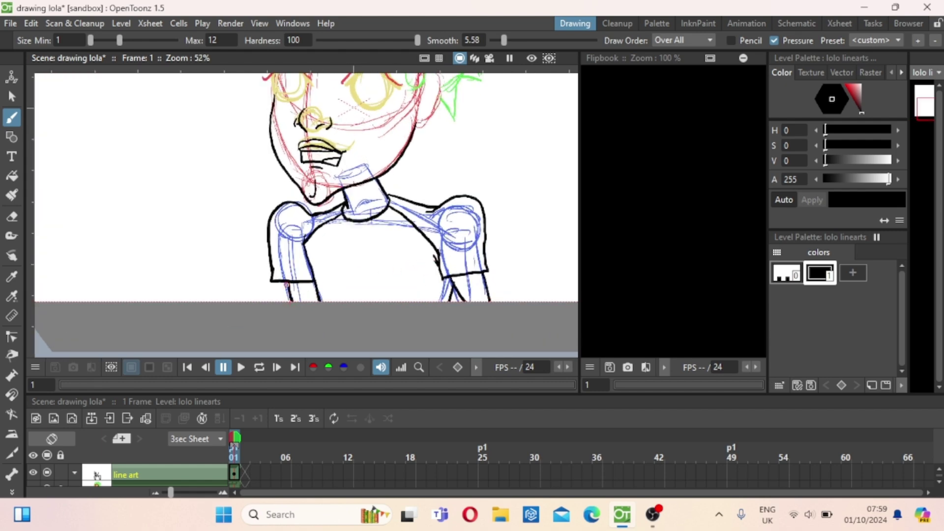
Add a desaturated gold style and fill both lower arms and the neck with it.
left_click(852, 273)
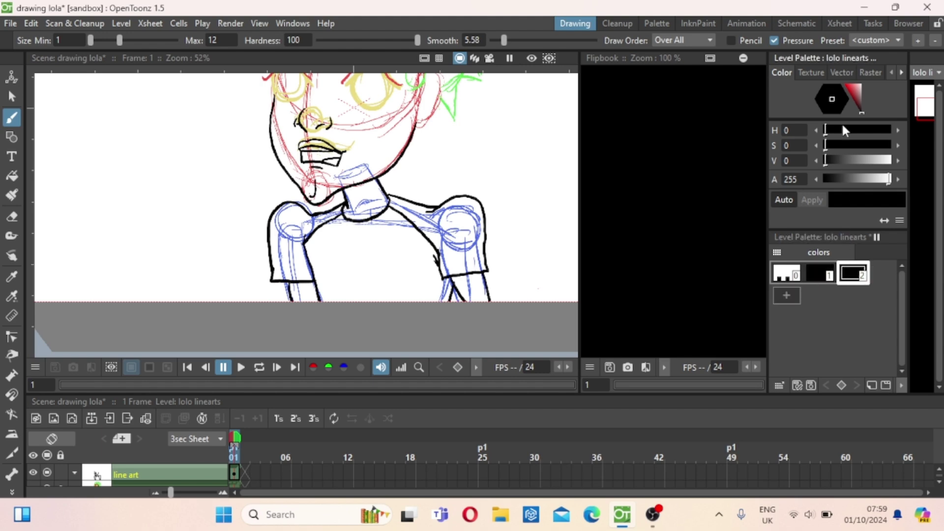
left_click(856, 87)
left_click(847, 98)
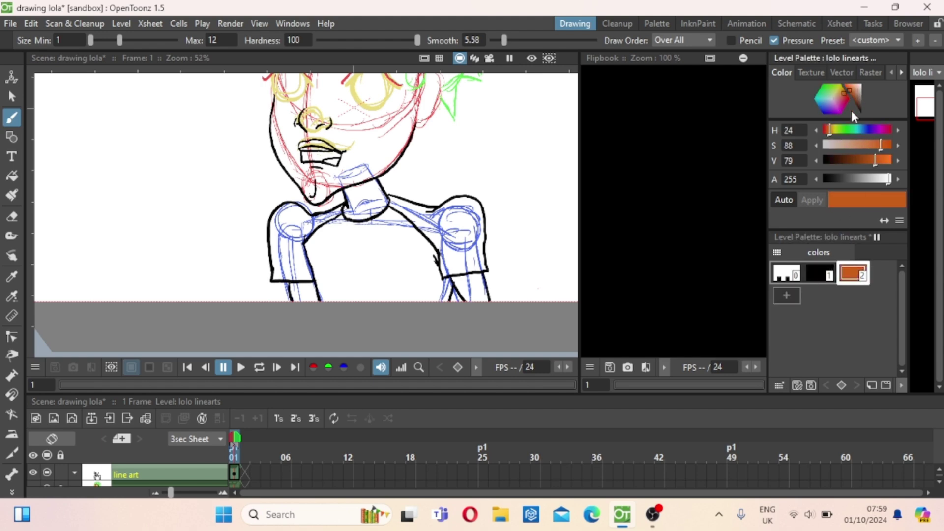
left_click(866, 145)
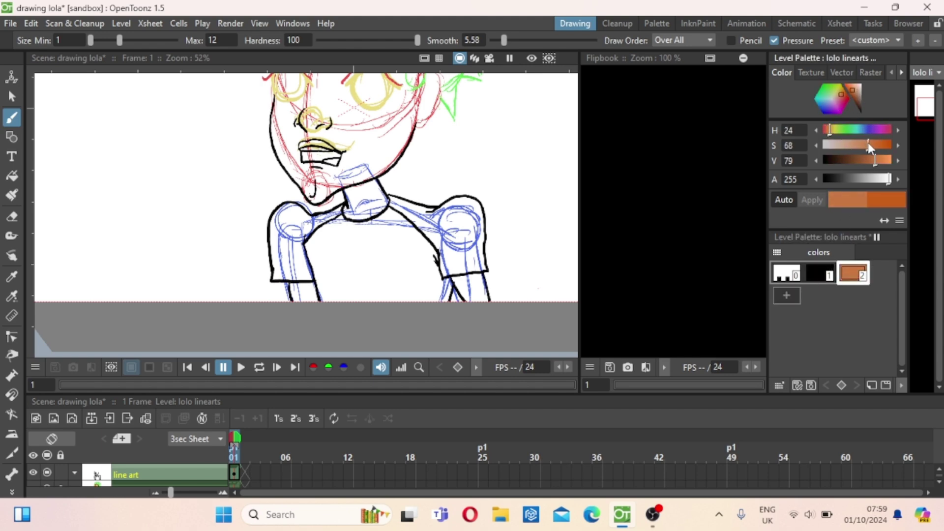
left_click(833, 130)
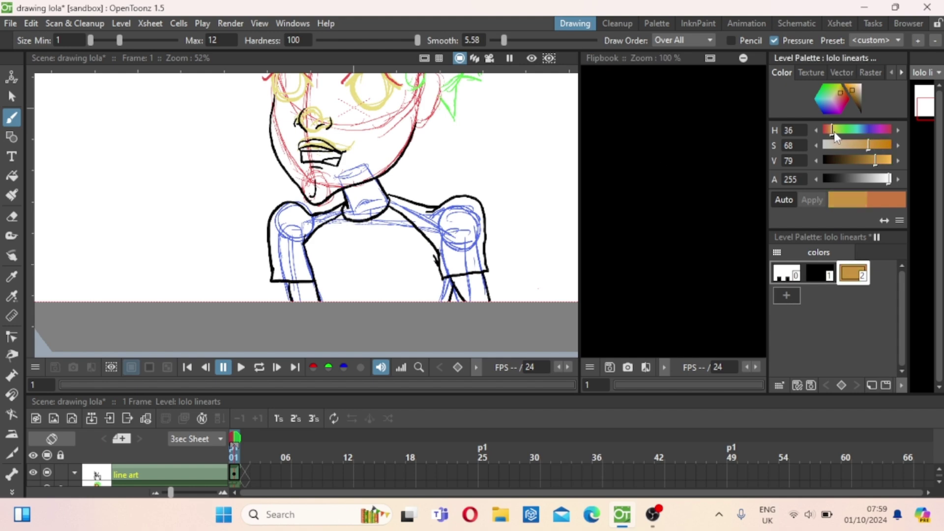
left_click(12, 176)
left_click(471, 283)
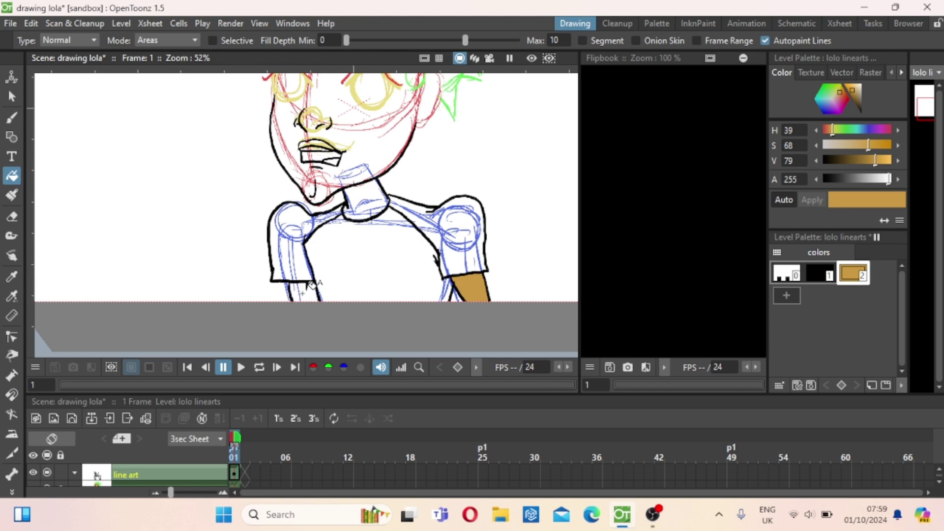
left_click(307, 290)
left_click(377, 197)
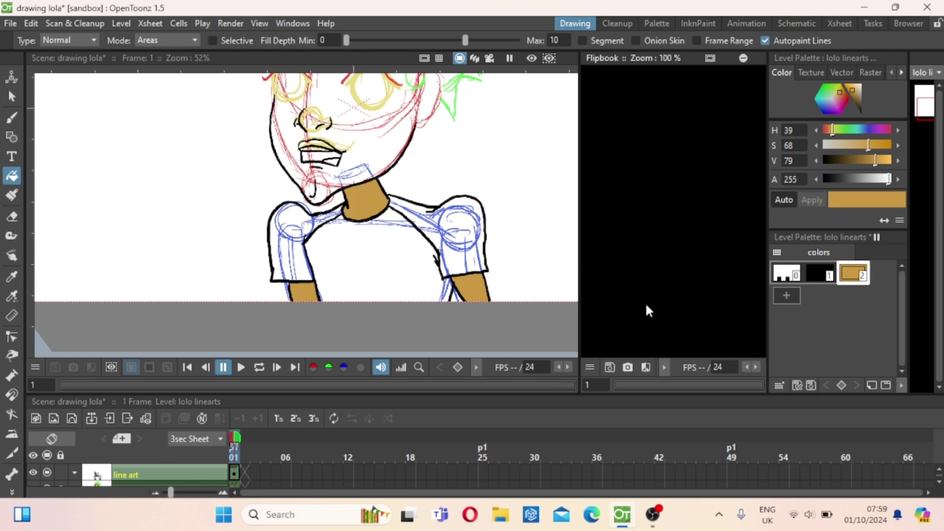
Add a fully saturated red style and fill both sleeves.
left_click(787, 296)
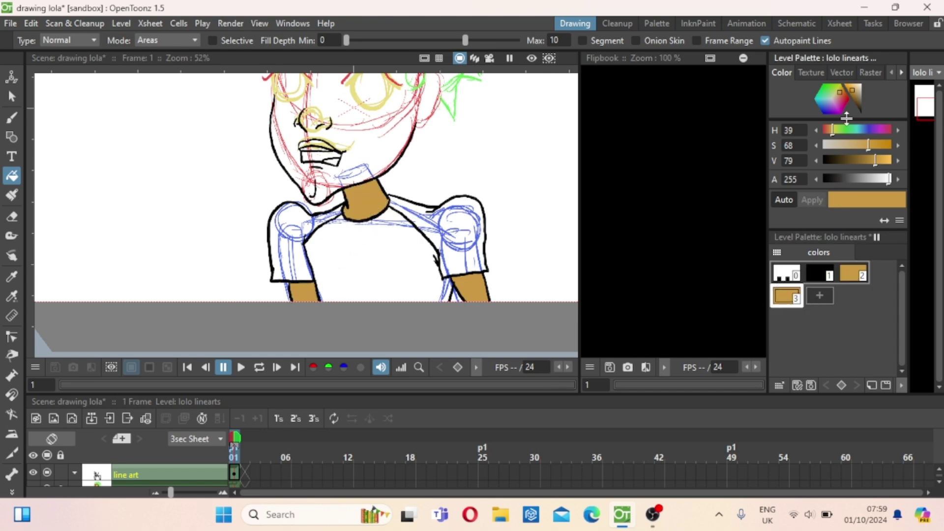
left_click_drag(842, 101, 845, 96)
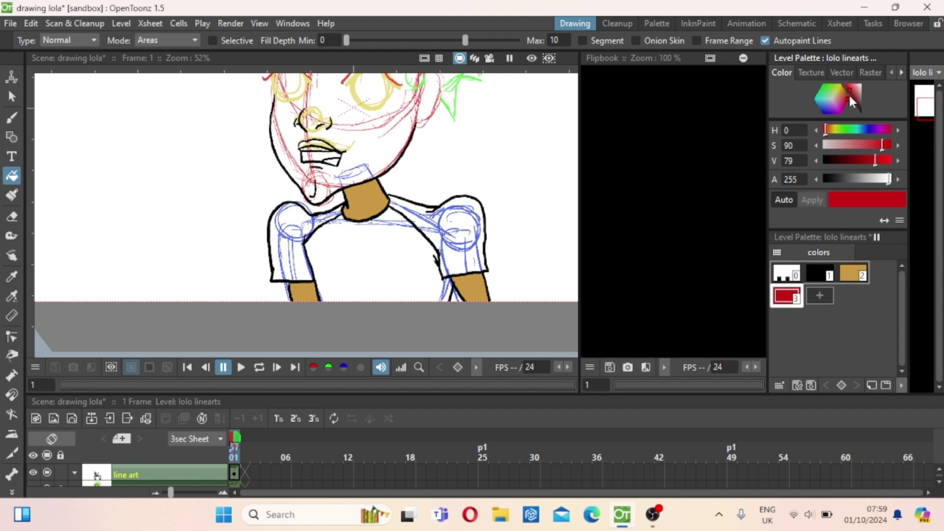
left_click(848, 94)
left_click(450, 219)
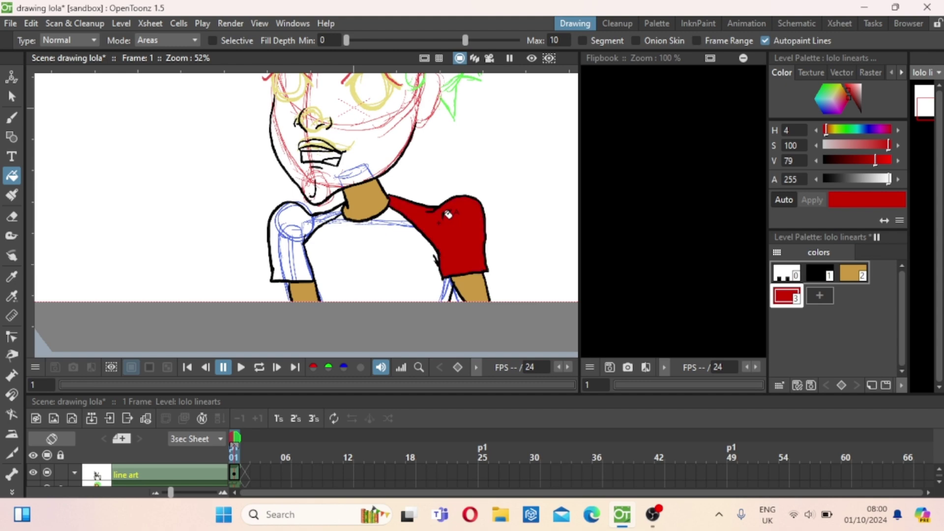
left_click(291, 246)
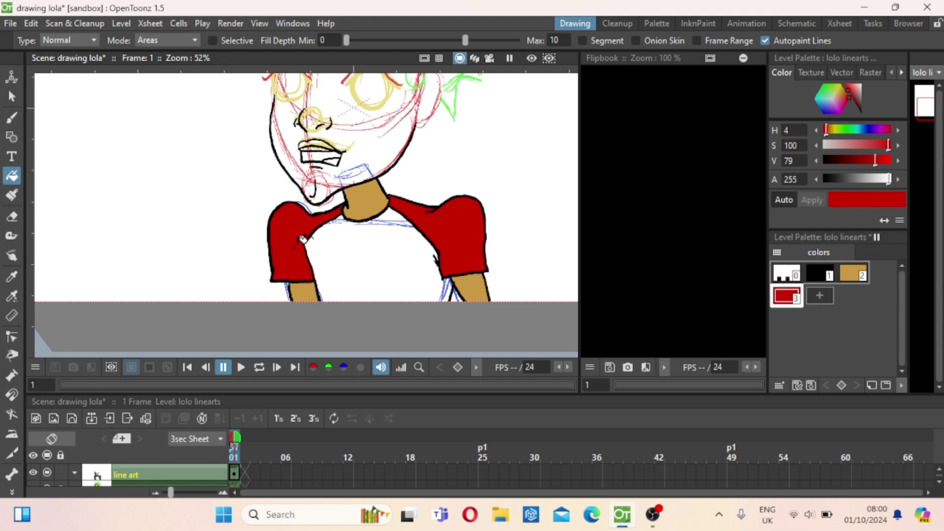
Add a white style darkened to grey for the shirt, then select black.
left_click(818, 294)
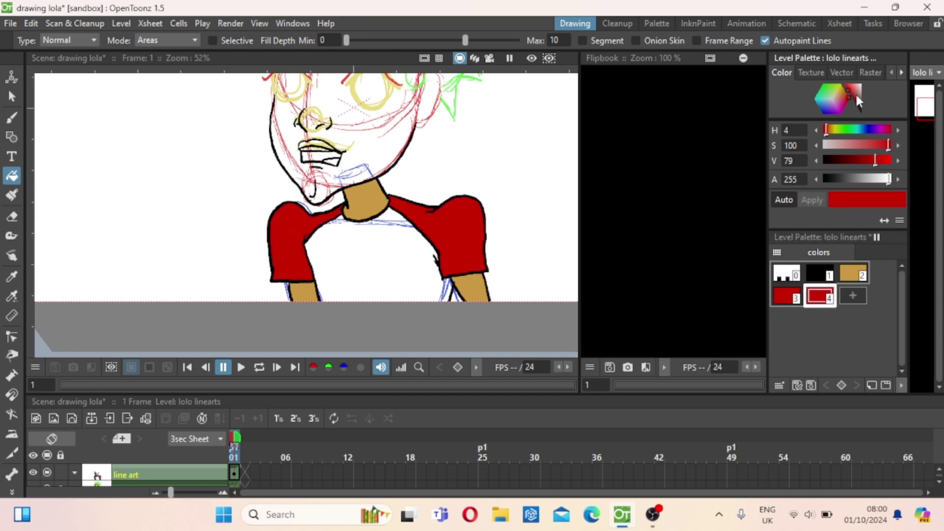
left_click_drag(856, 98, 869, 70)
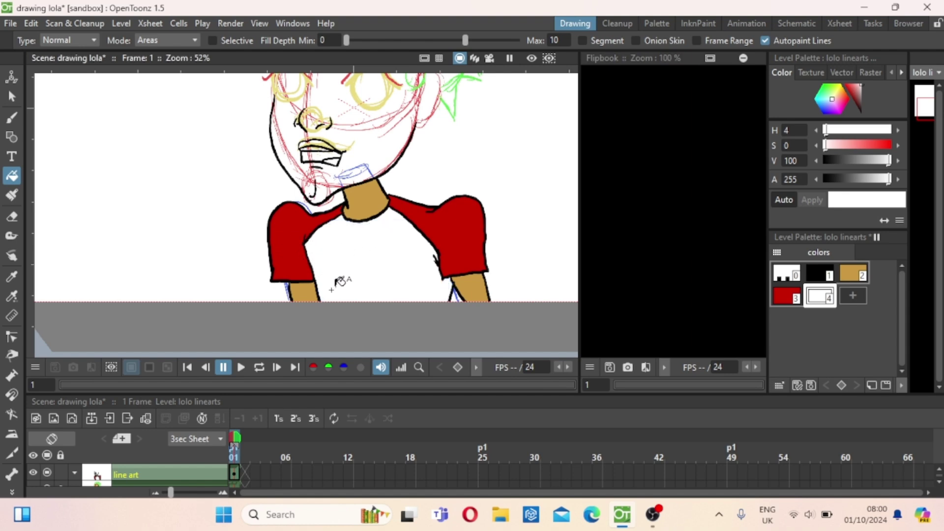
left_click_drag(341, 285, 350, 344)
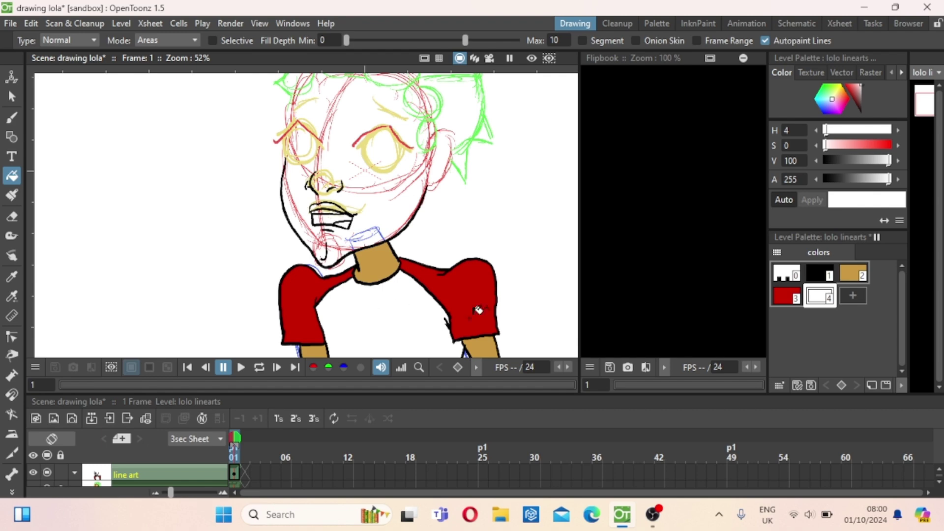
left_click_drag(889, 160, 871, 163)
left_click(819, 274)
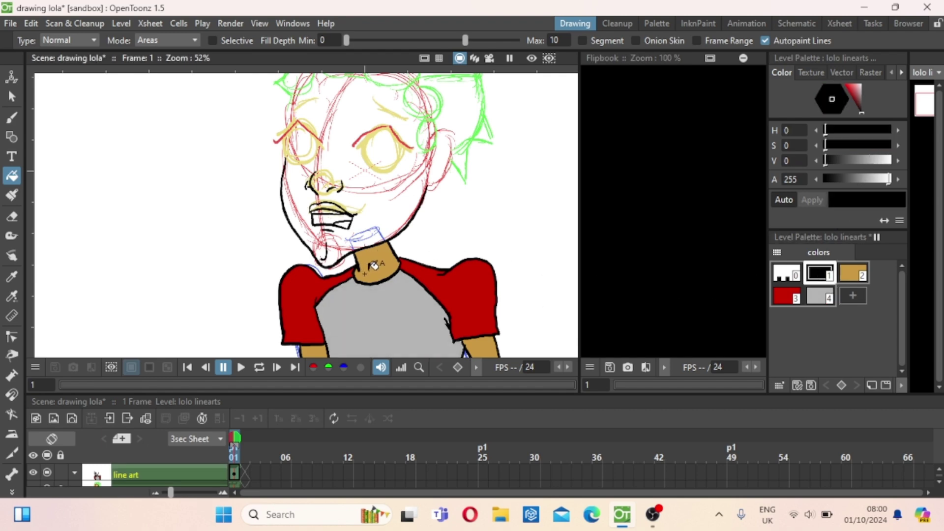
left_click_drag(395, 327, 416, 331)
Save the scene and ink black lash lines and lash ticks under both eyes.
key("b")
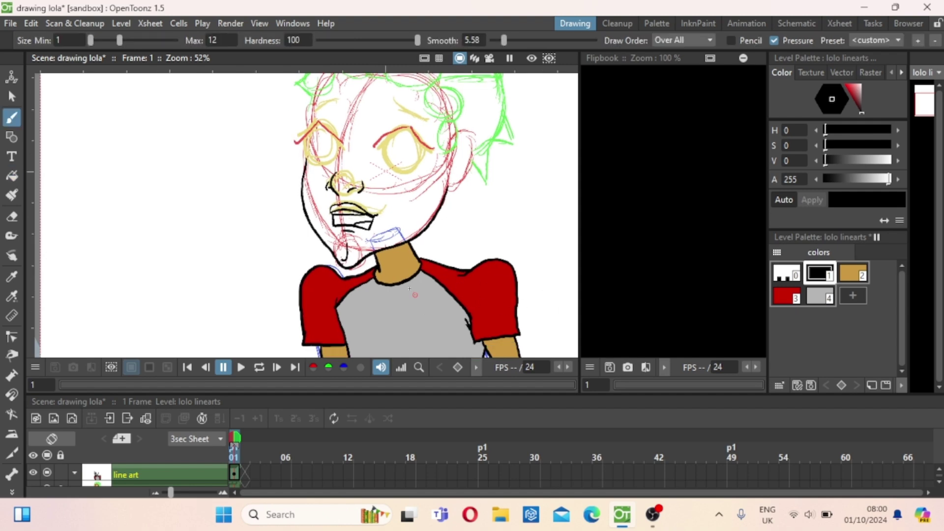
key("ctrl+s")
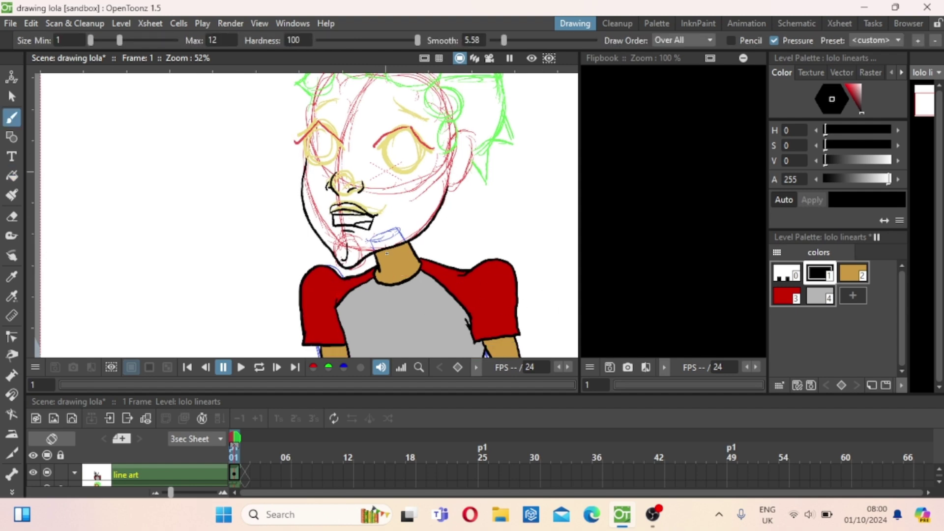
scroll(391, 221, "up", 3)
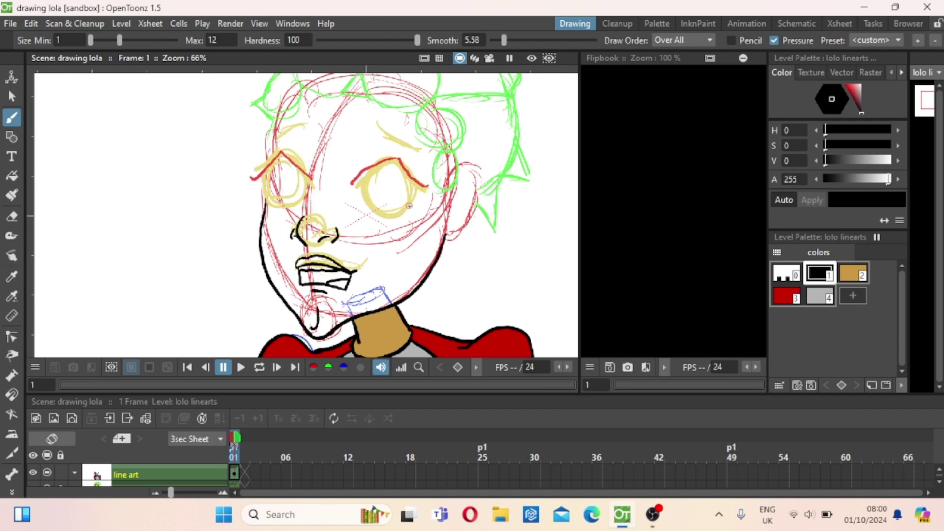
mouse_move(409, 204)
left_mouse_down()
mouse_move(387, 214)
mouse_move(365, 203)
left_mouse_up()
left_click_drag(302, 199, 272, 203)
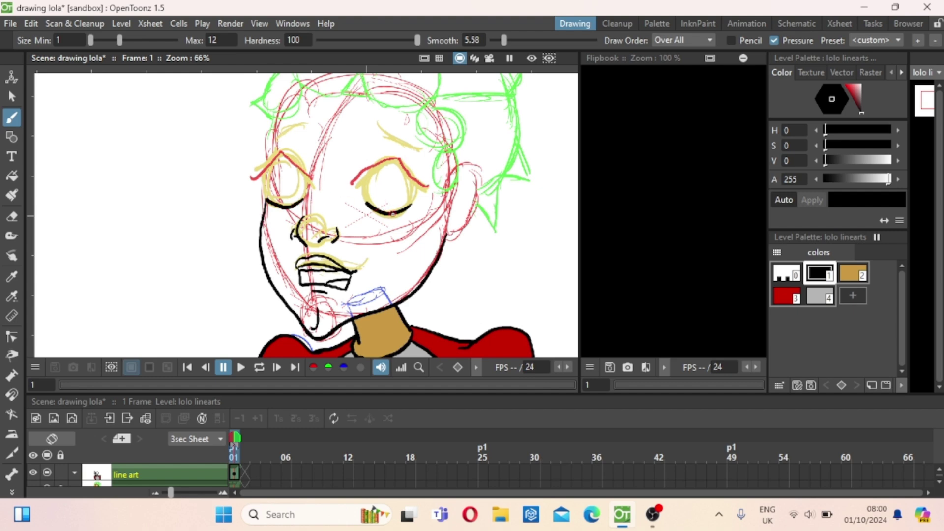
left_click_drag(399, 211, 397, 222)
left_click_drag(281, 207, 271, 209)
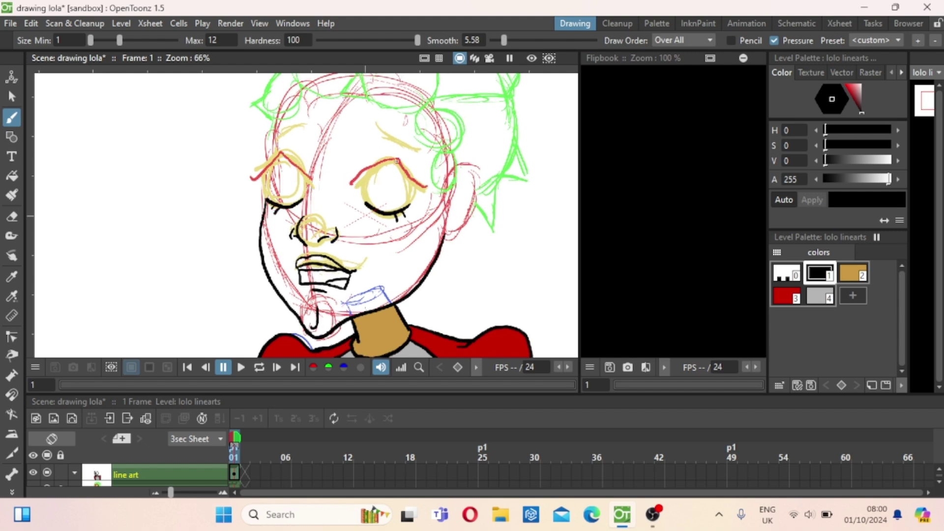
Ink the lid corners and paint heavy black upper lids over both eyes.
left_click_drag(400, 160, 410, 178)
left_click_drag(422, 181, 429, 176)
left_click_drag(279, 156, 255, 173)
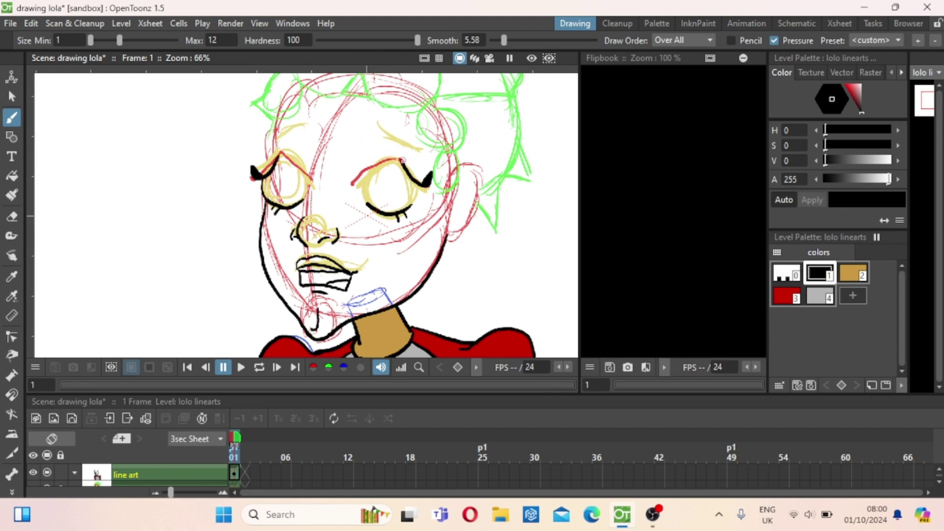
left_click_drag(402, 160, 367, 171)
left_click_drag(278, 153, 309, 177)
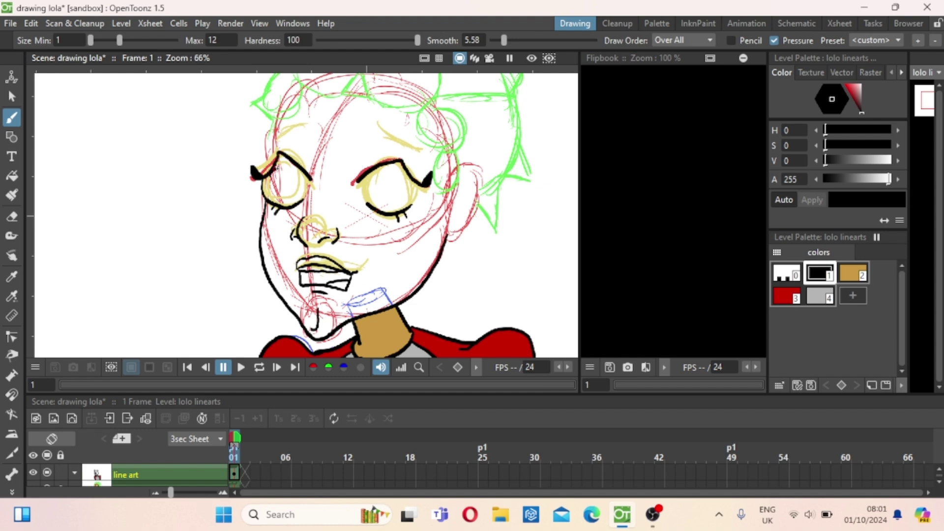
Draw black pupil circles in both eyes, redrawing the right one.
mouse_move(274, 172)
left_mouse_down()
mouse_move(296, 185)
mouse_move(274, 196)
mouse_move(266, 179)
left_mouse_up()
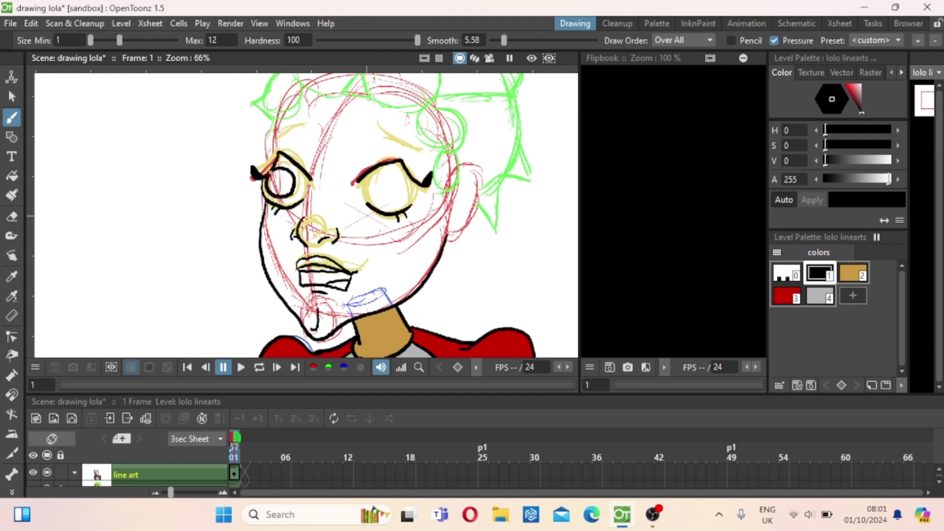
mouse_move(368, 175)
left_mouse_down()
mouse_move(393, 185)
mouse_move(381, 204)
mouse_move(366, 184)
left_mouse_up()
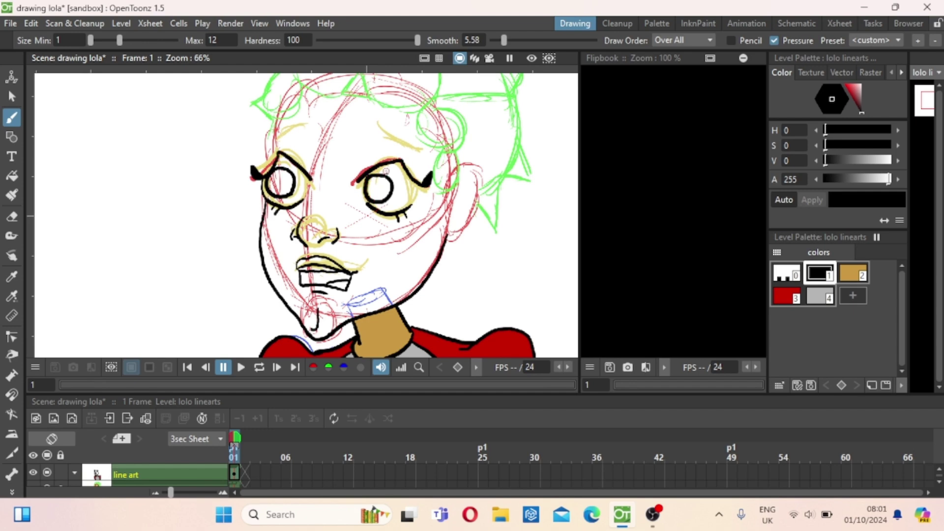
key("ctrl+z")
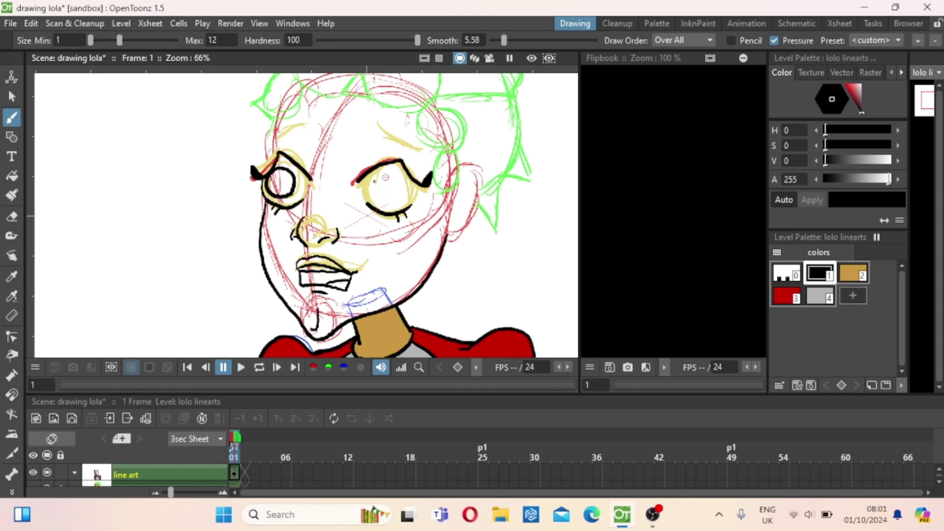
mouse_move(371, 181)
left_mouse_down()
mouse_move(391, 173)
mouse_move(396, 194)
mouse_move(387, 203)
mouse_move(369, 182)
left_mouse_up()
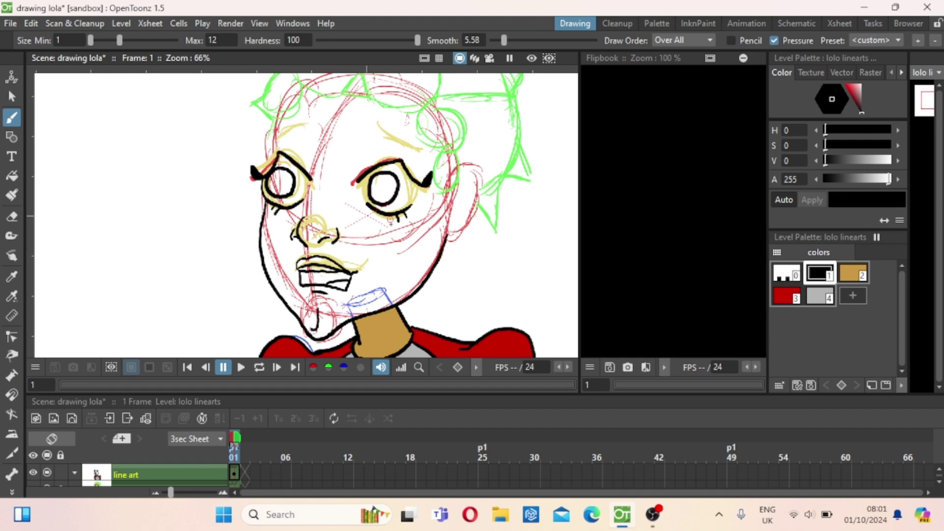
scroll(394, 225, "down", 3)
scroll(392, 219, "up", 4)
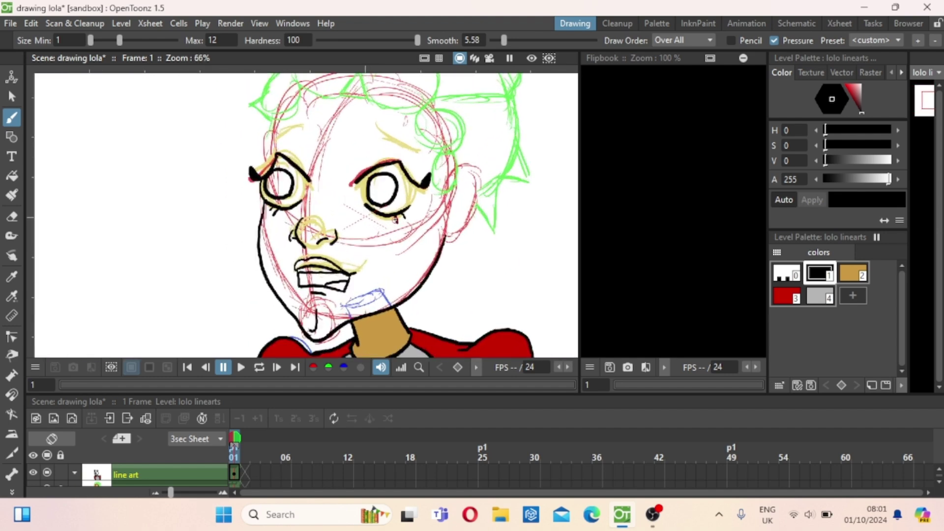
Replace the pupil circles with new pupil outlines in both eyes.
key("ctrl+z")
key("ctrl+z")
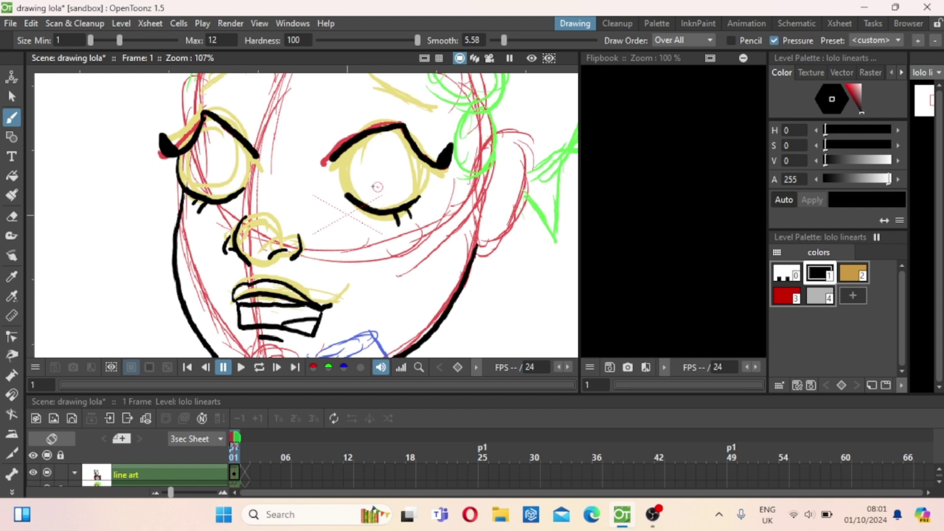
mouse_move(370, 206)
left_mouse_down()
mouse_move(368, 194)
mouse_move(391, 172)
mouse_move(417, 198)
left_mouse_up()
mouse_move(201, 195)
left_mouse_down()
mouse_move(198, 186)
mouse_move(219, 164)
mouse_move(249, 179)
mouse_move(240, 194)
left_mouse_up()
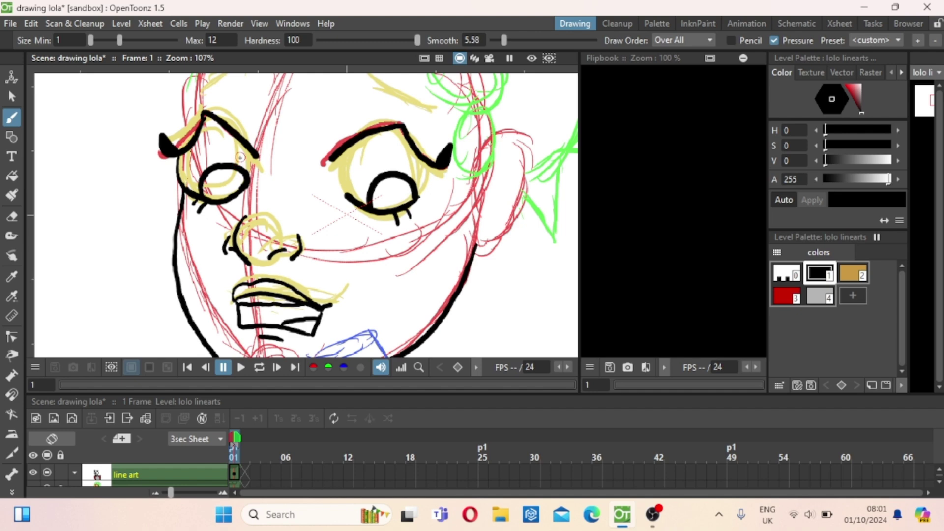
scroll(240, 157, "down", 5)
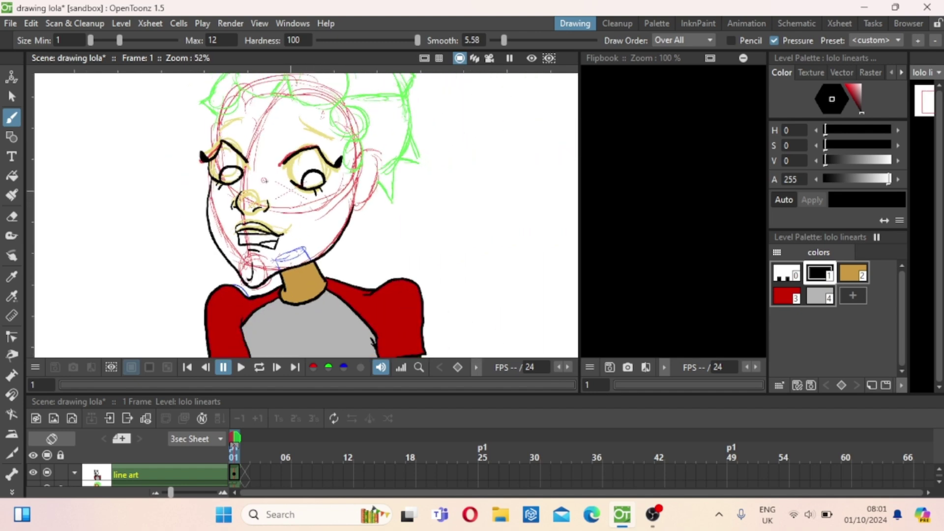
scroll(290, 176, "up", 1)
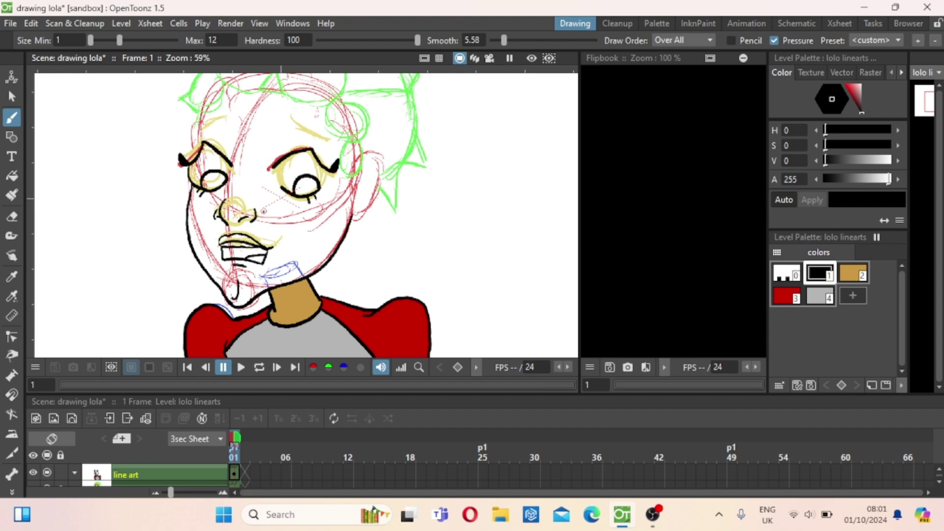
left_click_drag(290, 176, 296, 234)
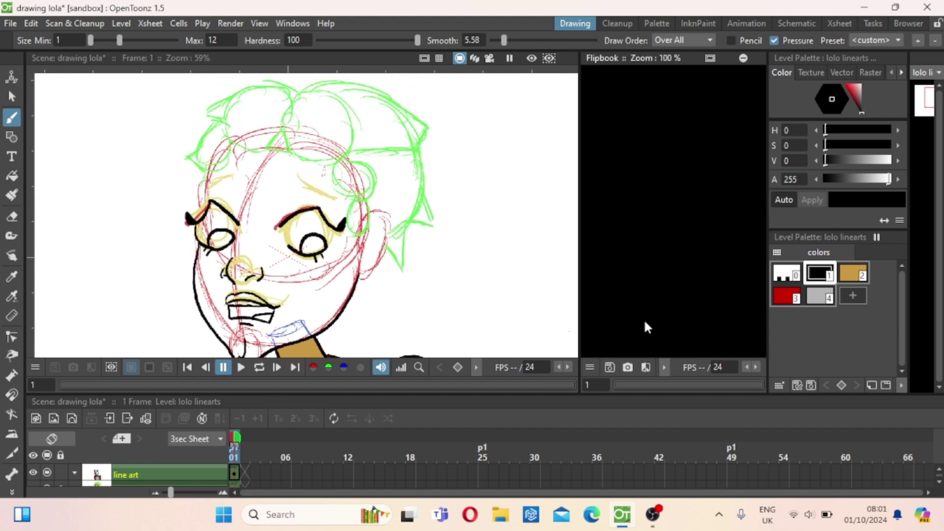
Add a red style 5, fill both pupils, and darken it to maroon (V 29).
left_click(853, 295)
left_click(855, 89)
left_click_drag(855, 90, 854, 157)
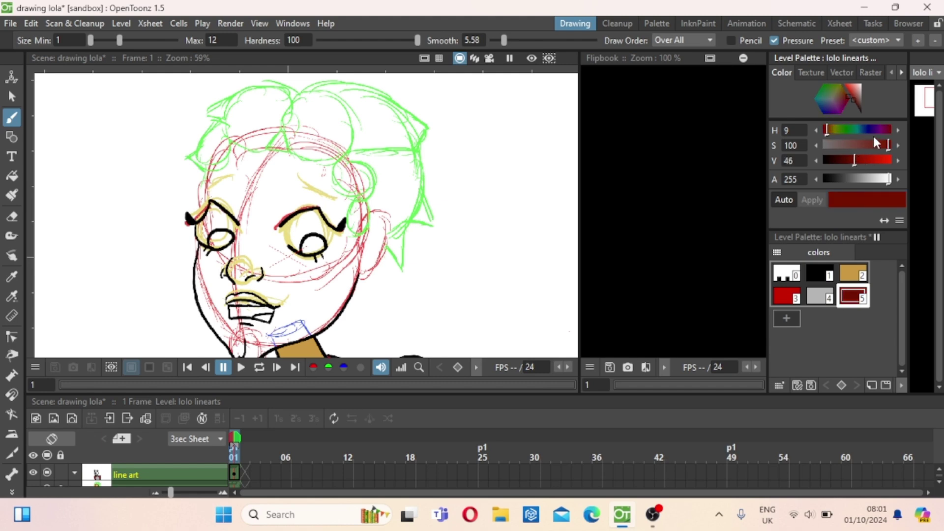
left_click(12, 175)
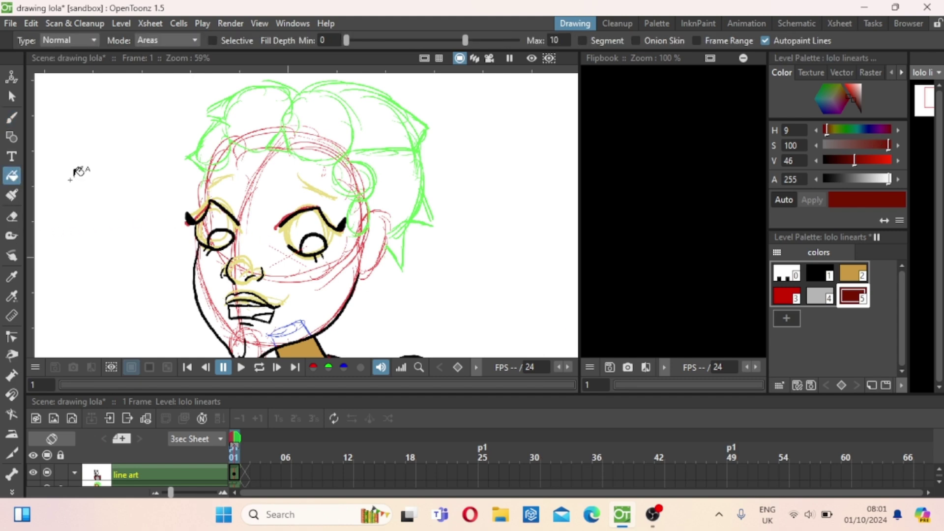
left_click(217, 238)
left_click(313, 244)
left_click_drag(855, 158, 842, 161)
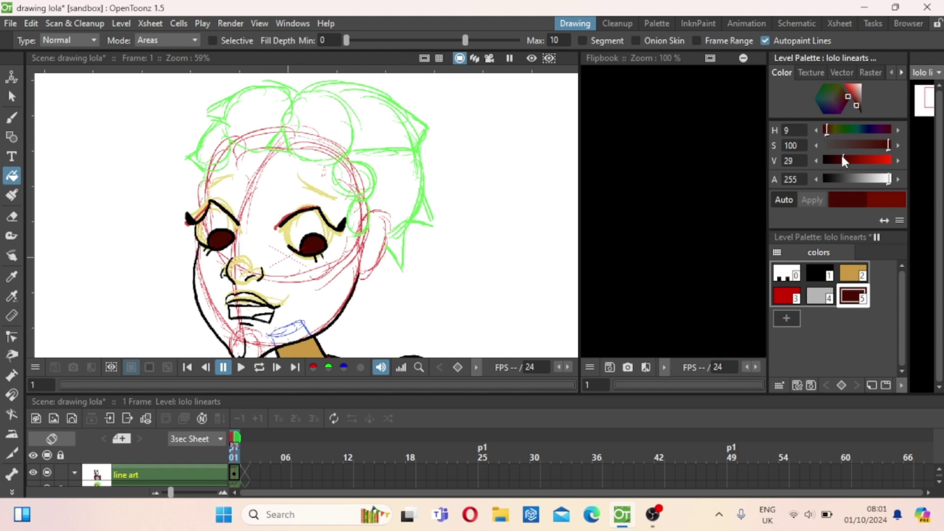
left_click(819, 273)
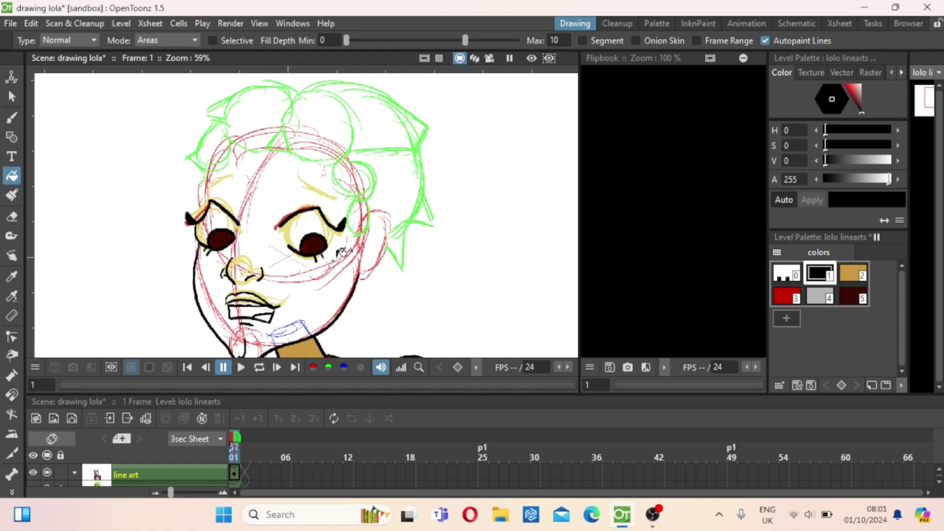
scroll(320, 256, "up", 3)
Ink the ear's inner line and top curve in black.
key("b")
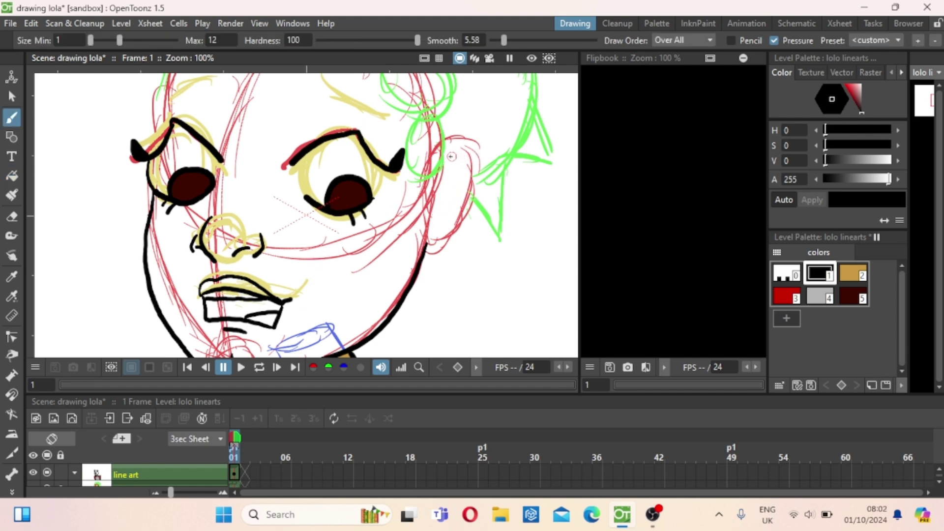
left_click_drag(449, 154, 465, 169)
mouse_move(440, 145)
left_mouse_down()
mouse_move(452, 134)
mouse_move(475, 139)
mouse_move(480, 155)
mouse_move(467, 202)
mouse_move(442, 246)
mouse_move(426, 252)
left_mouse_up()
scroll(417, 203, "down", 2)
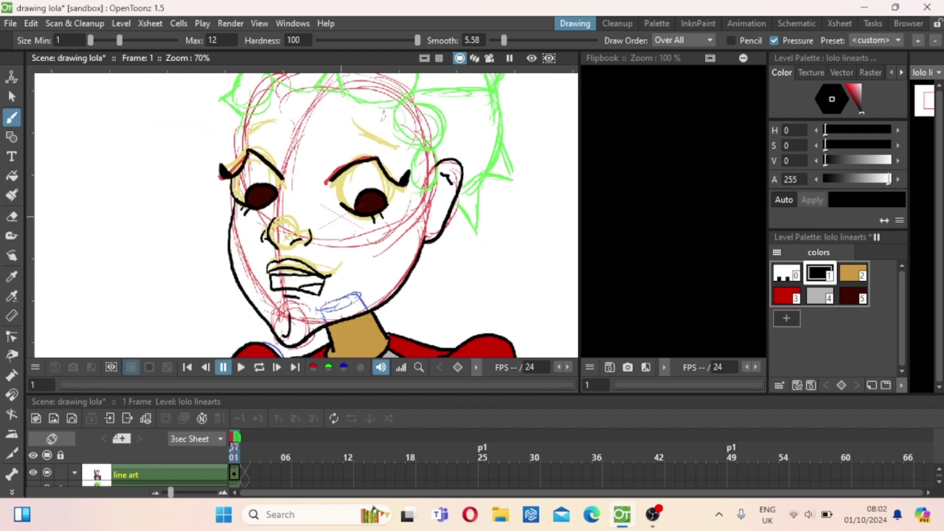
scroll(416, 226, "up", 1)
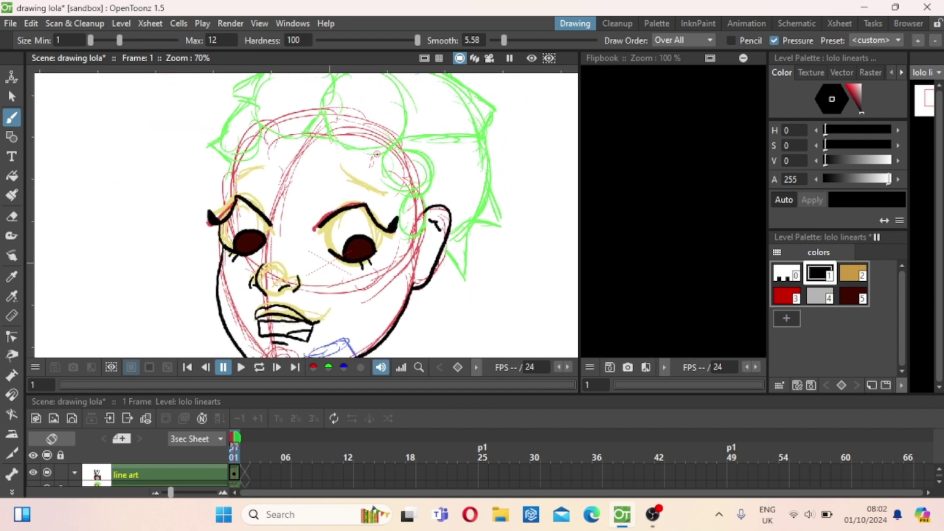
Ink the fringe shapes on the forehead and erase the upper wavy forehead line.
left_click_drag(378, 149, 404, 232)
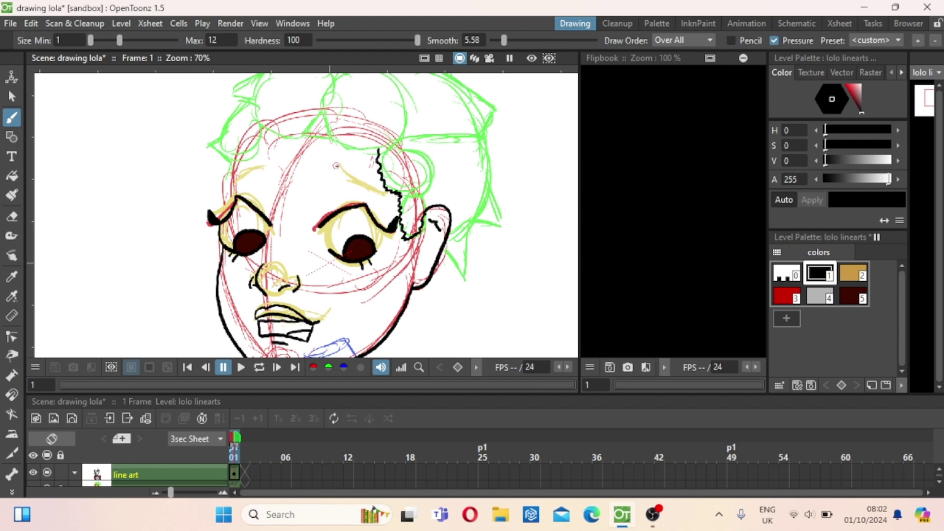
mouse_move(337, 167)
left_mouse_down()
mouse_move(388, 193)
mouse_move(354, 198)
mouse_move(327, 175)
left_mouse_up()
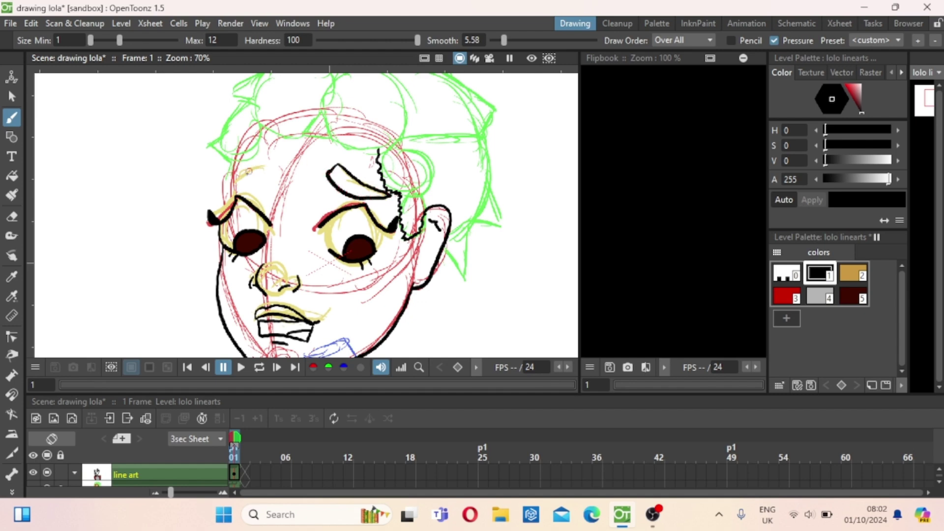
mouse_move(232, 174)
left_mouse_down()
mouse_move(273, 157)
mouse_move(274, 173)
mouse_move(235, 179)
left_mouse_up()
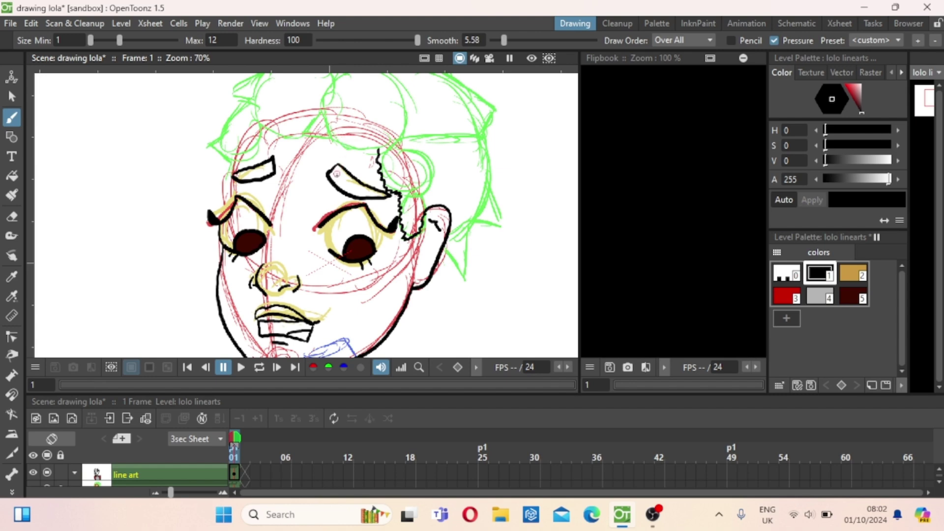
left_click_drag(338, 178, 333, 219)
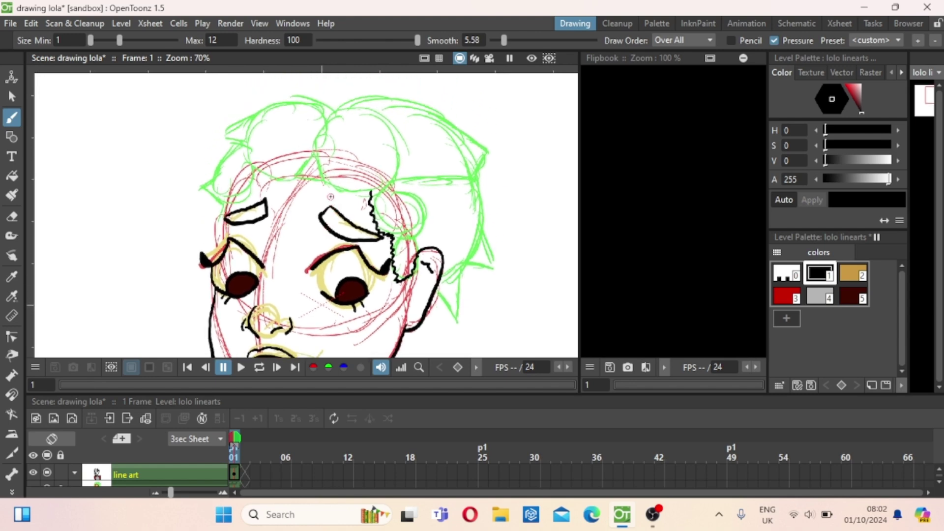
key("a")
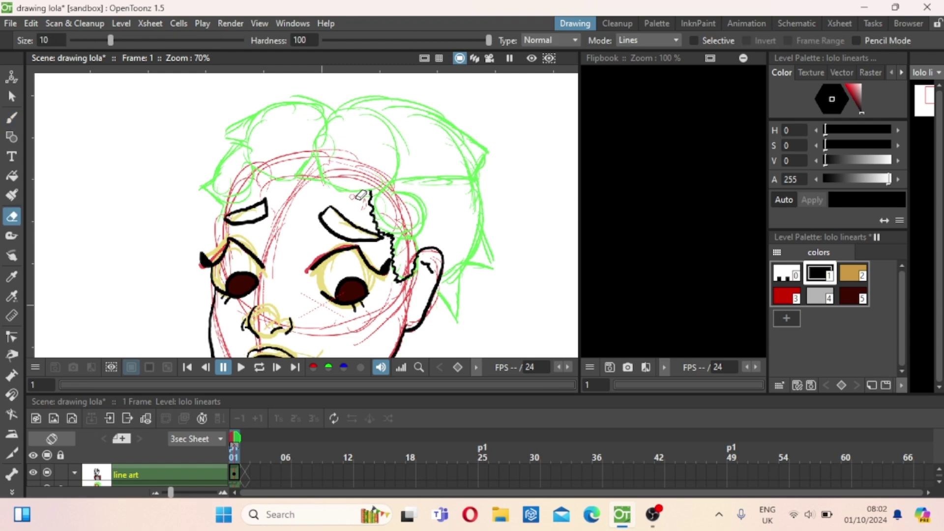
mouse_move(376, 191)
left_mouse_down()
mouse_move(374, 227)
mouse_move(396, 239)
mouse_move(400, 266)
left_mouse_up()
Thicken the black upper lid lines over both eyes.
key("b")
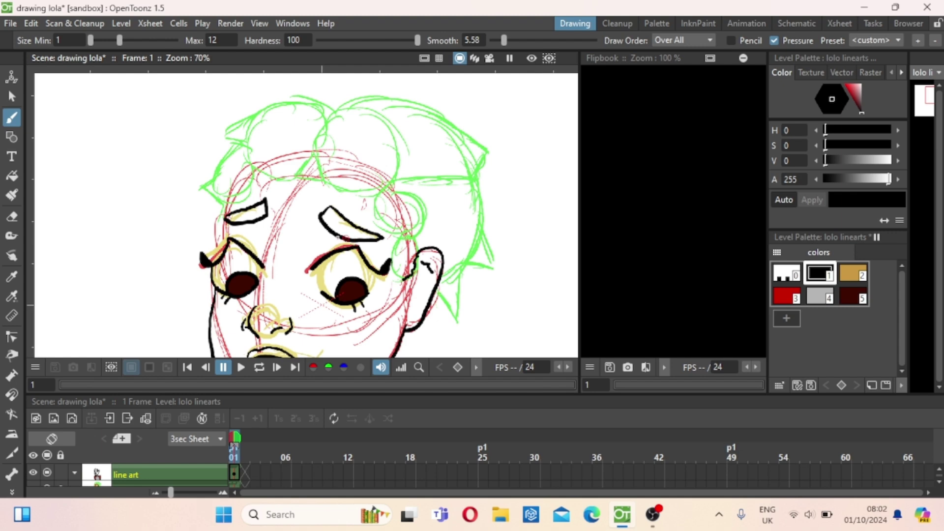
left_click_drag(360, 250, 387, 275)
scroll(231, 244, "down", 2)
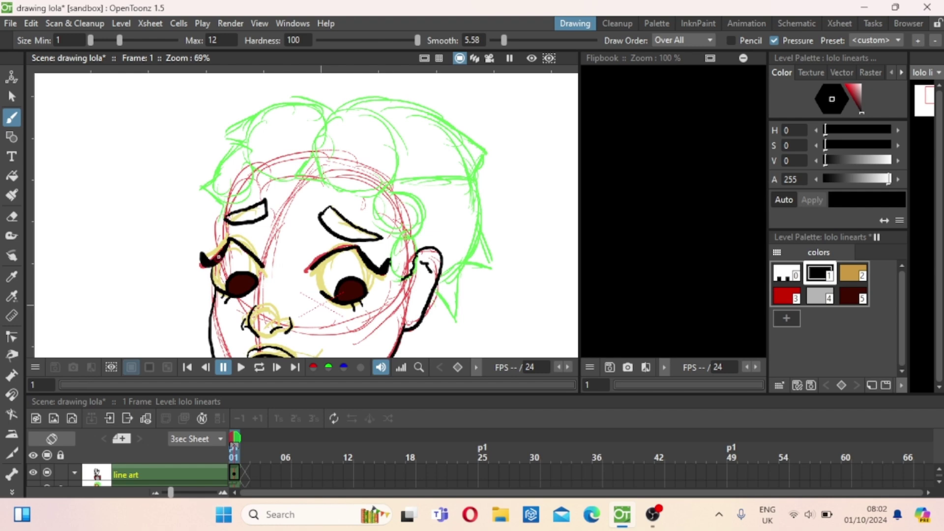
mouse_move(206, 265)
left_mouse_down()
mouse_move(230, 237)
mouse_move(264, 265)
mouse_move(310, 269)
mouse_move(330, 250)
left_mouse_up()
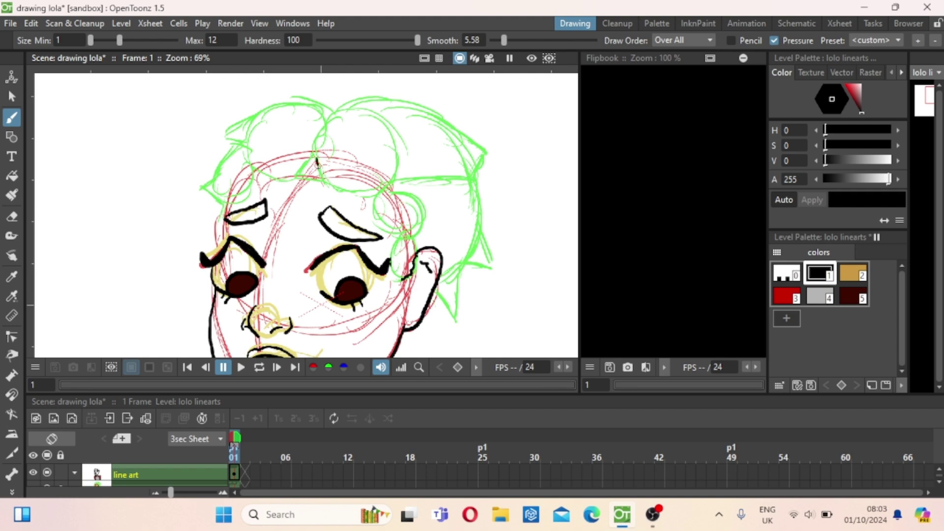
Ink the fringe curl from the forehead hairline down toward the brow.
mouse_move(317, 163)
left_mouse_down()
mouse_move(336, 192)
mouse_move(363, 200)
left_mouse_up()
mouse_move(362, 196)
left_mouse_down()
mouse_move(394, 212)
mouse_move(385, 218)
mouse_move(405, 235)
mouse_move(401, 282)
left_mouse_up()
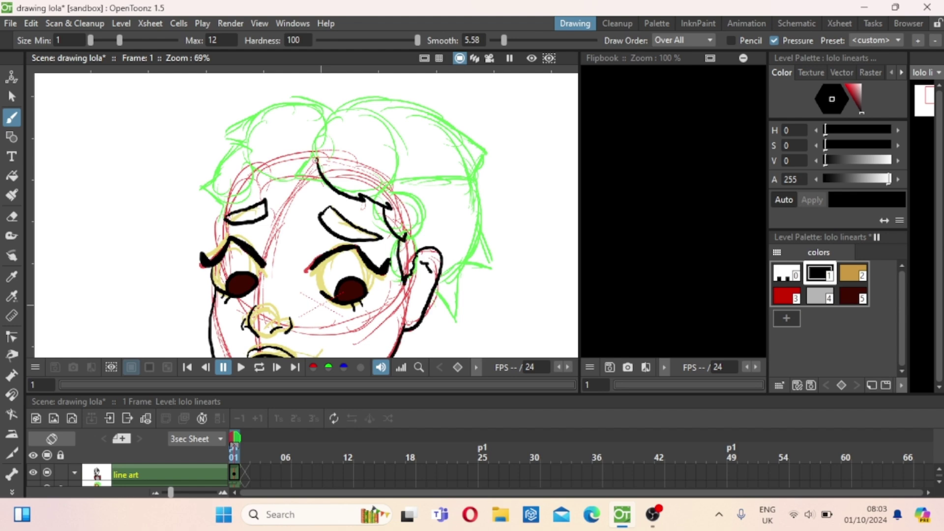
mouse_move(316, 160)
left_mouse_down()
mouse_move(302, 176)
mouse_move(269, 189)
mouse_move(258, 187)
mouse_move(264, 176)
mouse_move(224, 199)
mouse_move(213, 250)
left_mouse_up()
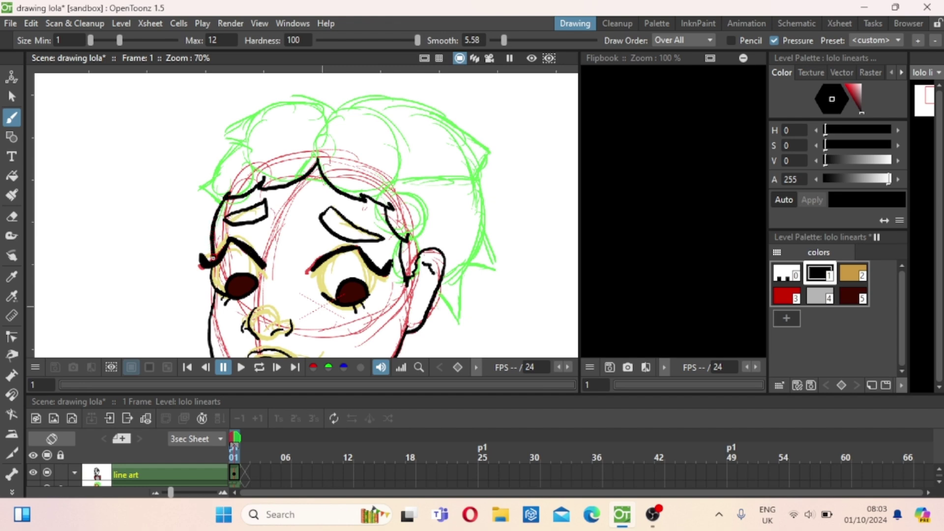
key("a")
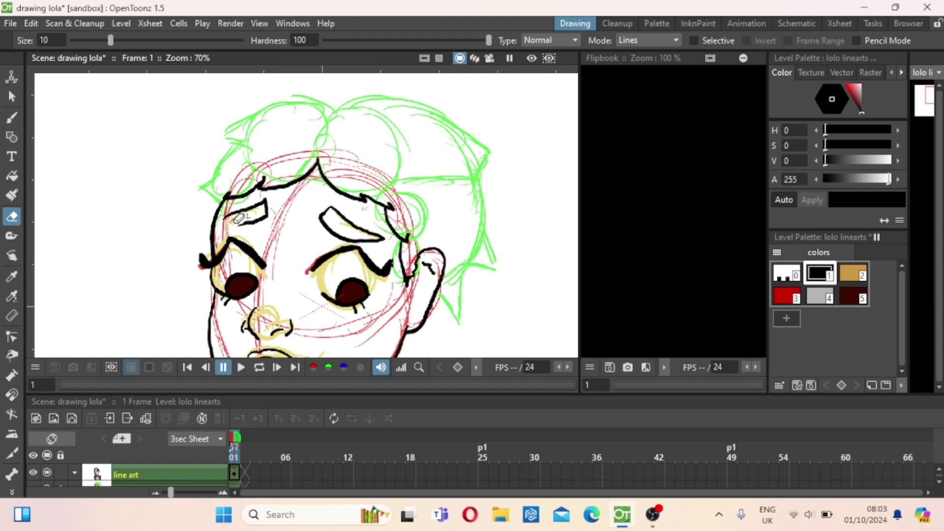
key("b")
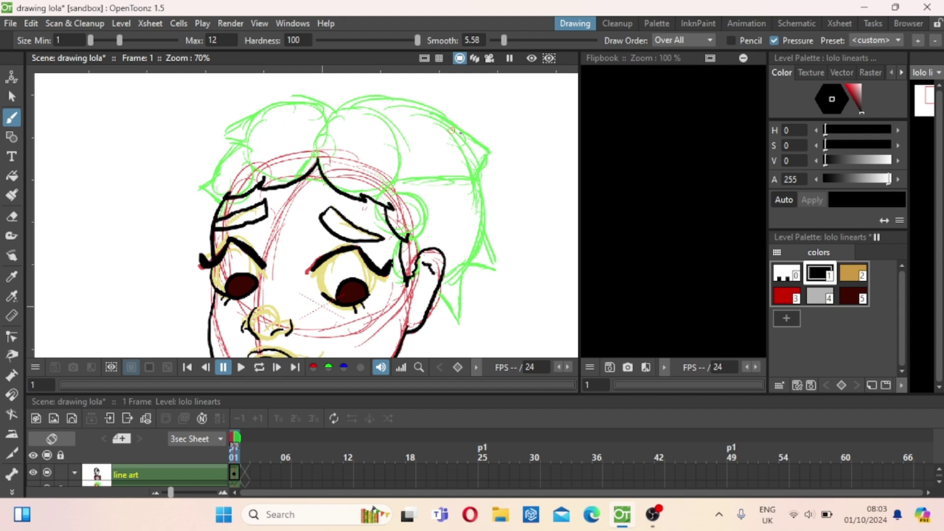
Ink the right side of the hair outline, redrawing it after one undo.
mouse_move(442, 118)
left_mouse_down()
mouse_move(489, 153)
mouse_move(477, 173)
mouse_move(502, 266)
mouse_move(479, 266)
left_mouse_up()
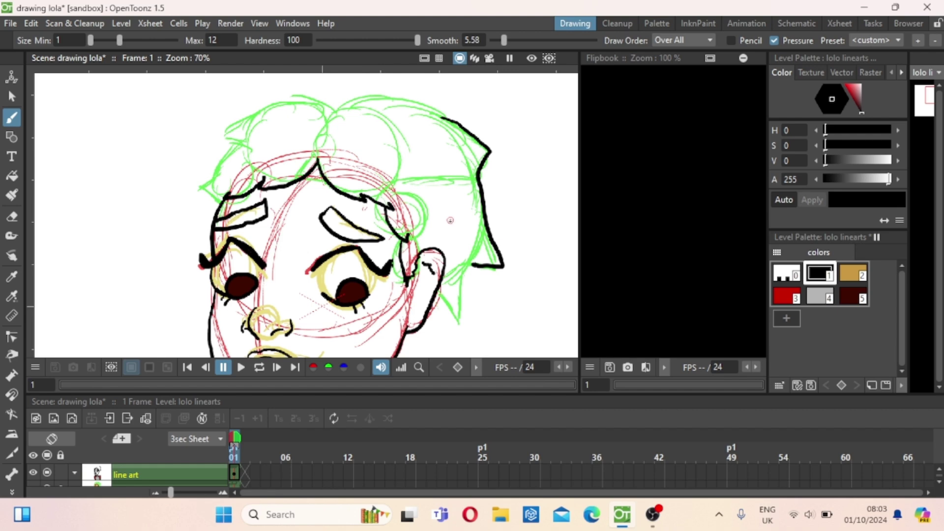
key("ctrl+z")
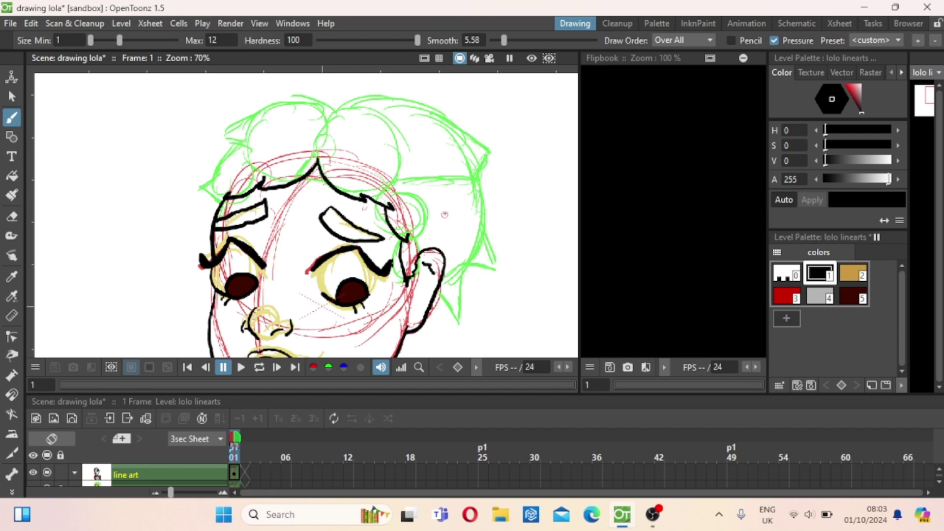
left_click_drag(445, 210, 450, 161)
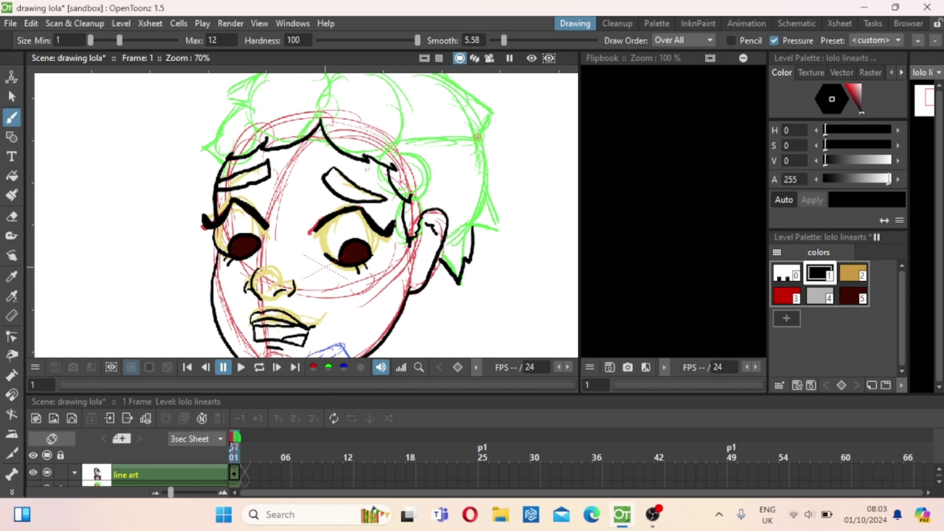
mouse_move(477, 136)
left_mouse_down()
mouse_move(496, 177)
mouse_move(497, 229)
left_mouse_up()
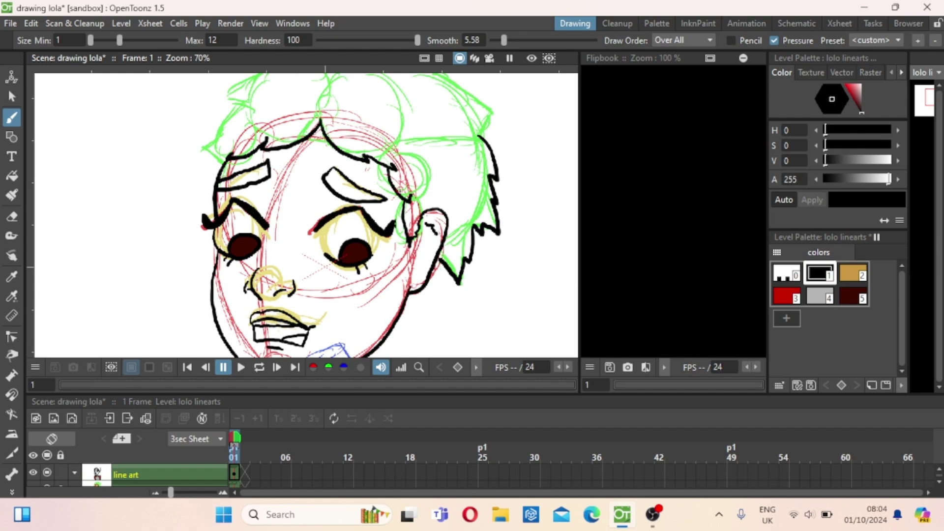
Ink the top-right, top-centre and top-left hair outline in black, then zoom out to 50%.
scroll(391, 194, "up", 5)
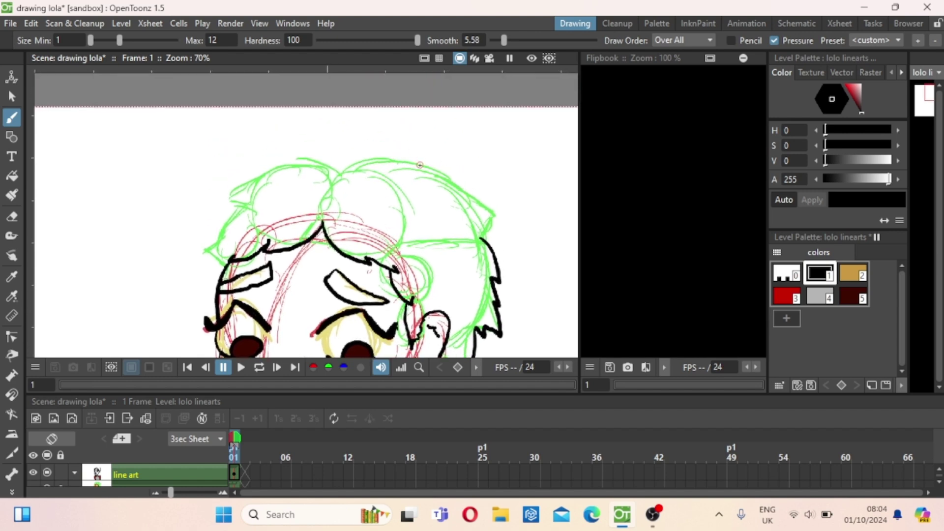
left_click_drag(420, 166, 476, 196)
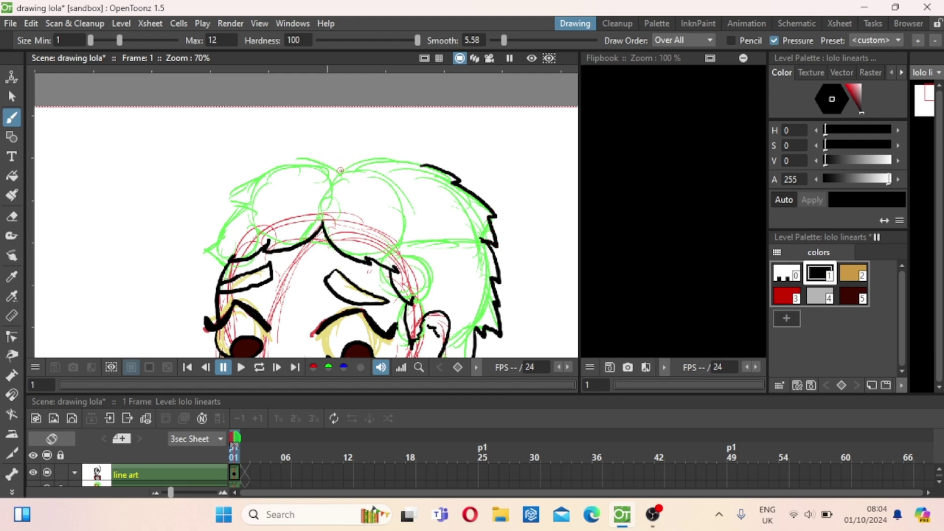
mouse_move(343, 168)
left_mouse_down()
mouse_move(386, 154)
mouse_move(423, 160)
left_mouse_up()
scroll(226, 199, "up", 1)
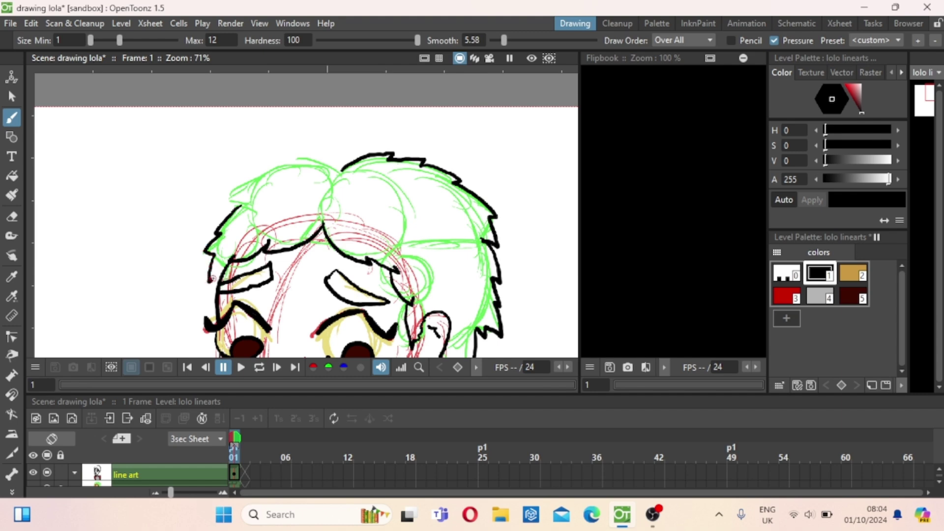
scroll(277, 161, "up", 1)
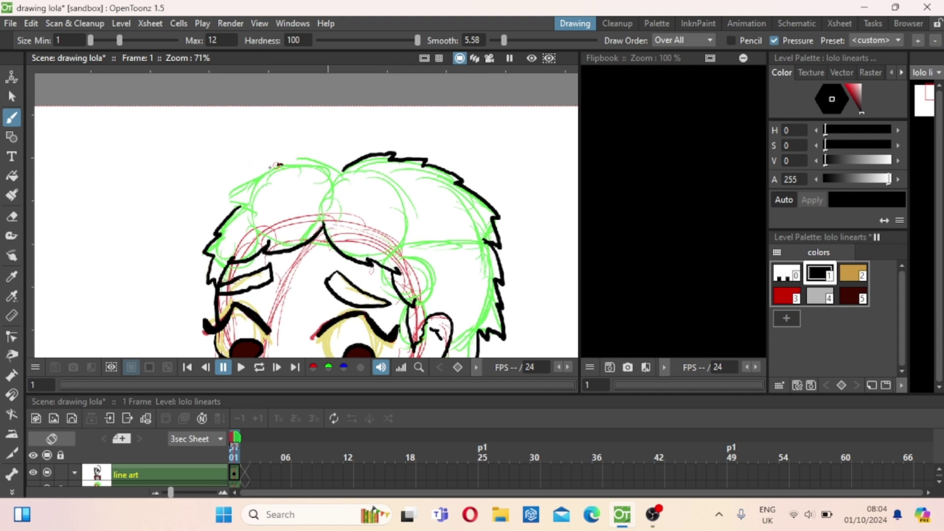
left_click_drag(271, 168, 226, 200)
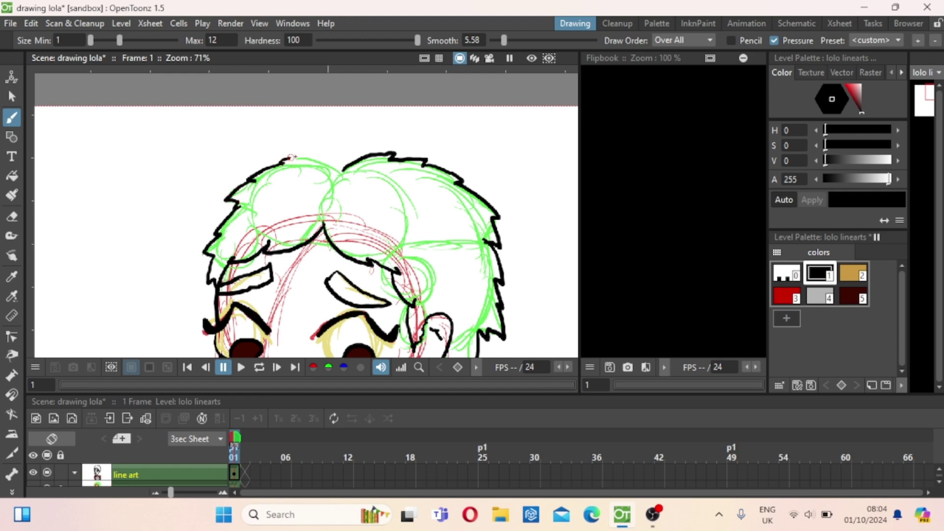
left_click_drag(296, 157, 331, 161)
right_click(335, 189)
left_click(288, 227)
scroll(300, 243, "down", 1)
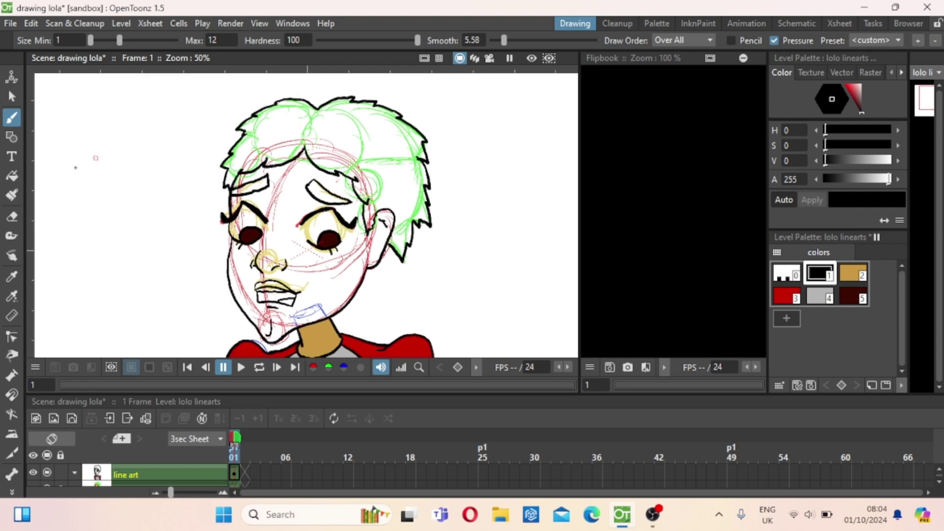
Fill the hair and both eyebrows with the dark red style.
left_click(12, 176)
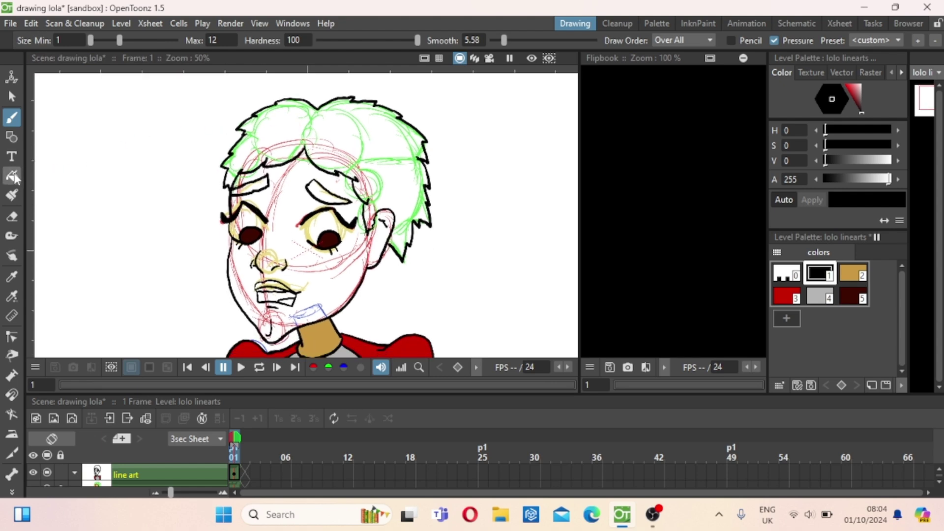
left_click(850, 296)
left_click(348, 115)
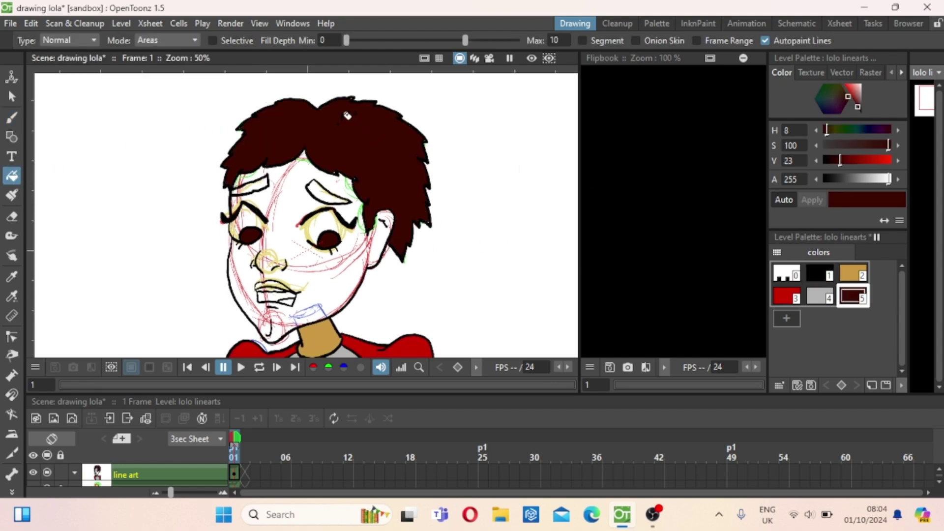
left_click(260, 182)
left_click(333, 185)
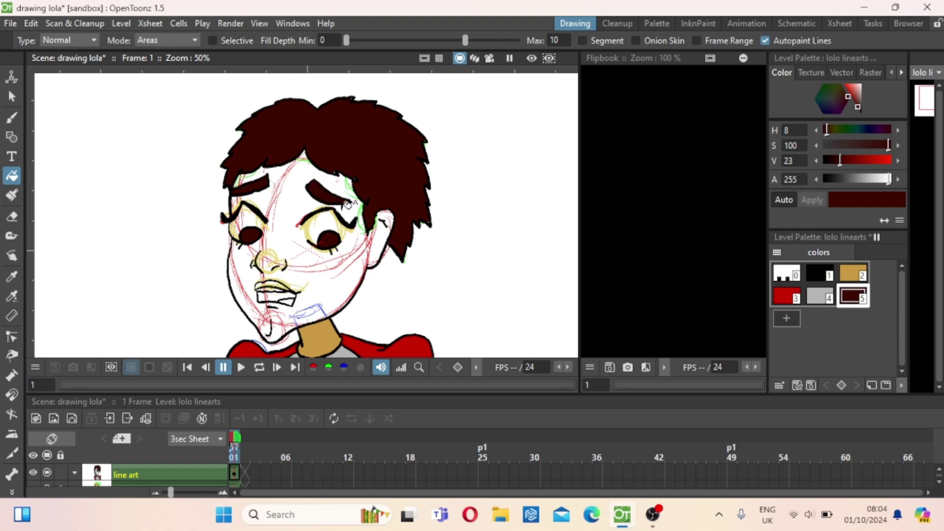
Zoom in to inspect the hair fill, switching to black ink with the Brush.
scroll(359, 179, "up", 4)
scroll(361, 178, "up", 3)
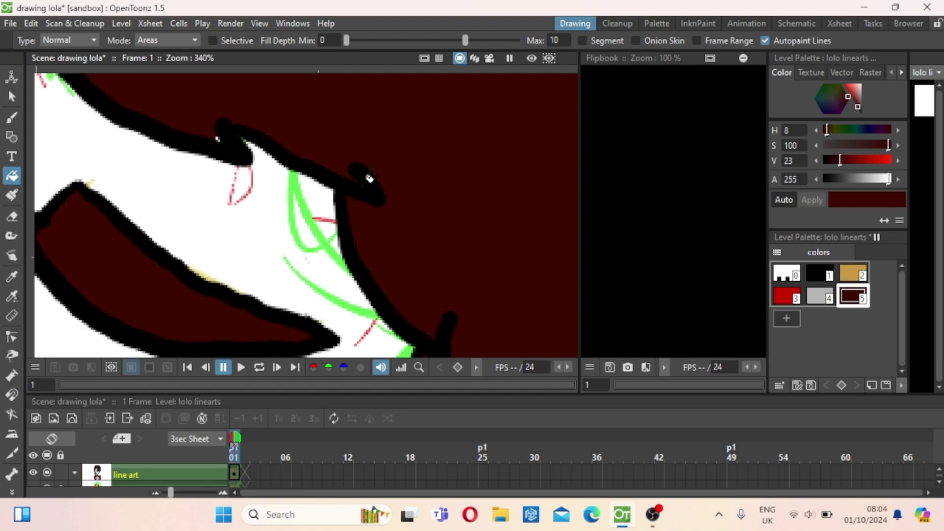
scroll(374, 181, "up", 2)
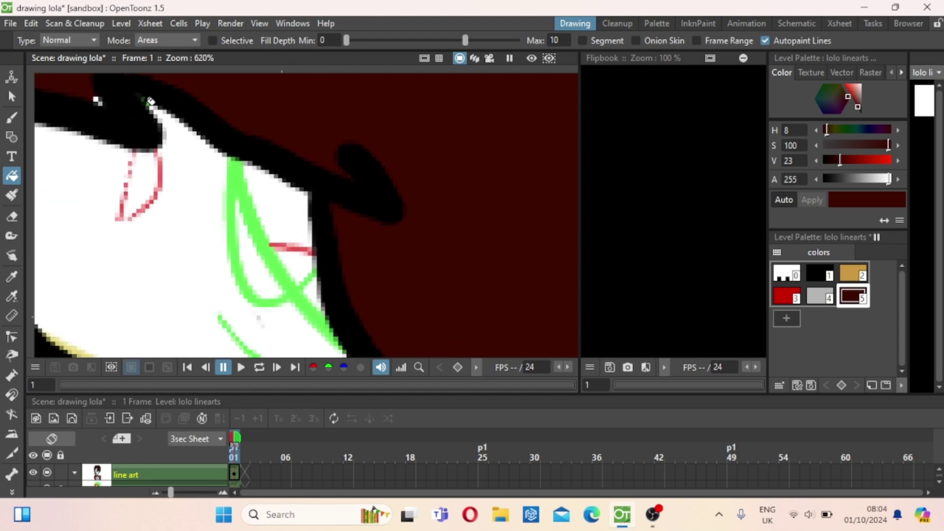
scroll(333, 195, "down", 4)
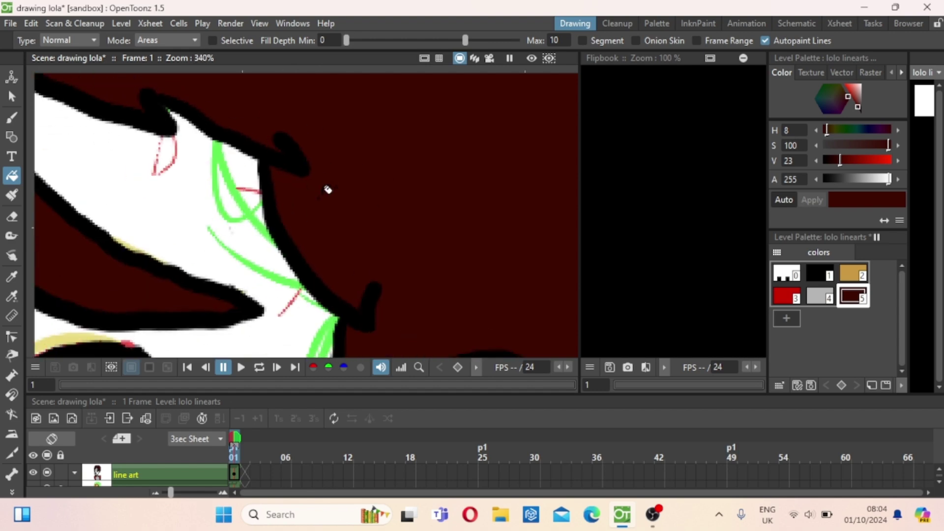
scroll(457, 192, "up", 3)
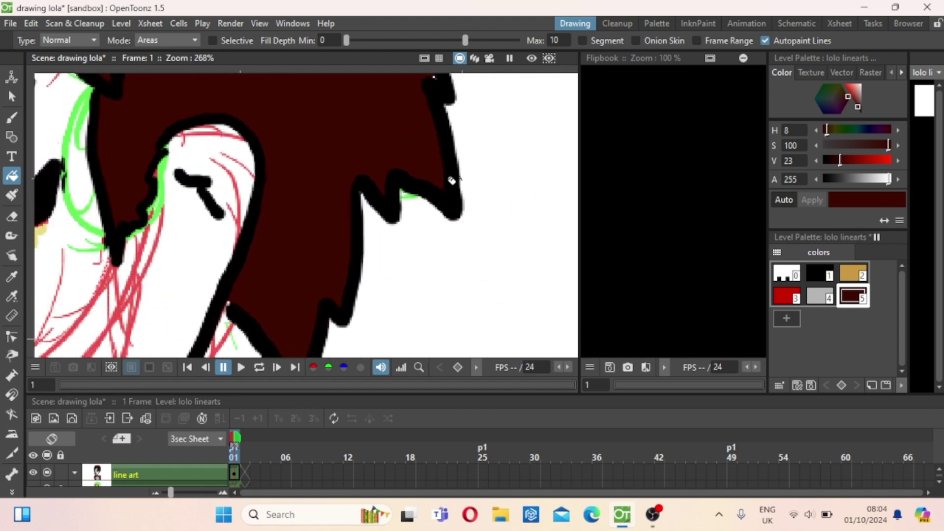
scroll(452, 181, "up", 2)
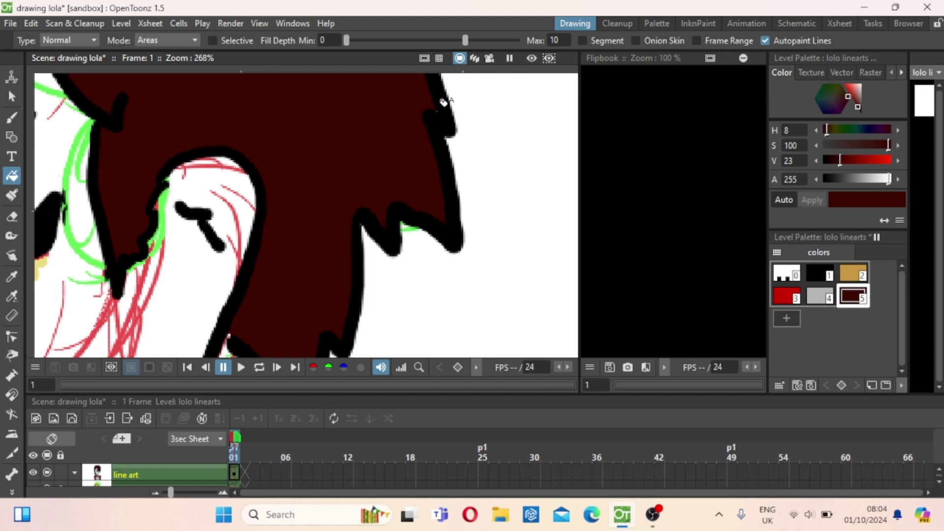
left_click_drag(299, 283, 335, 172)
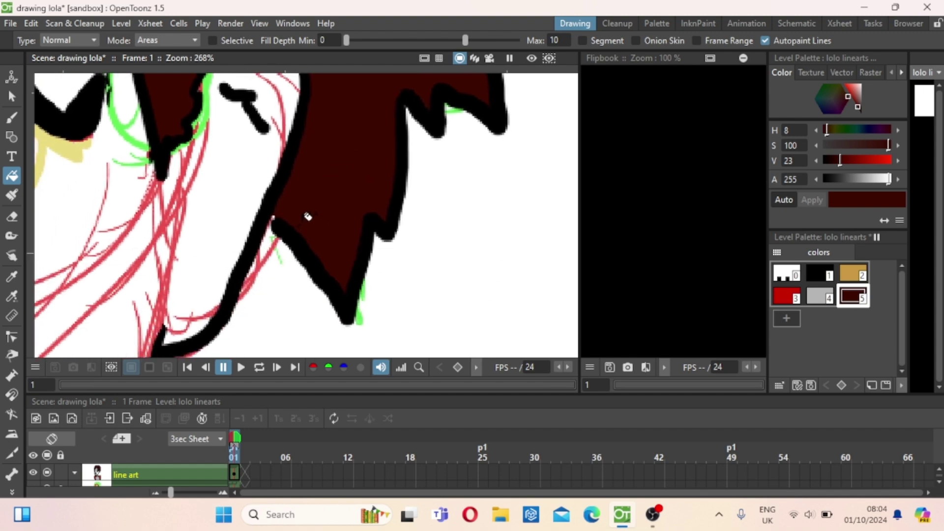
left_click(819, 274)
key("b")
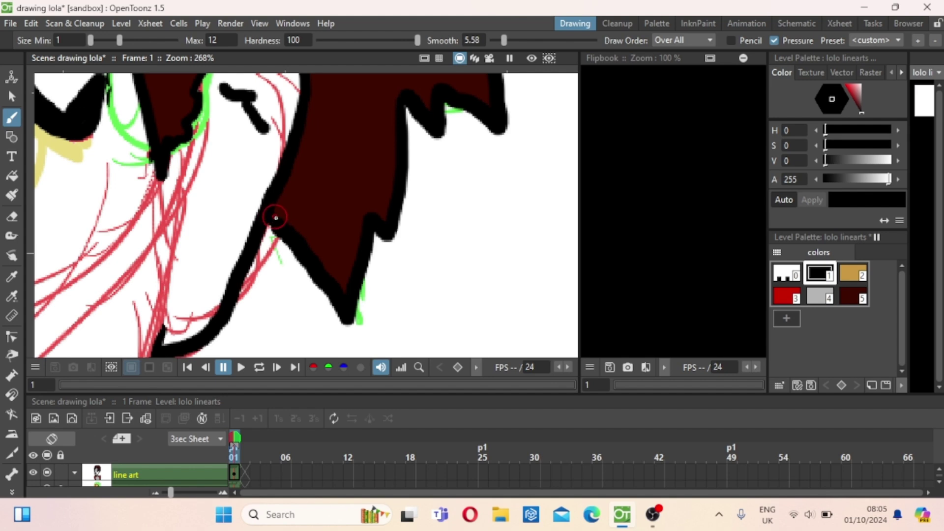
scroll(277, 218, "down", 4)
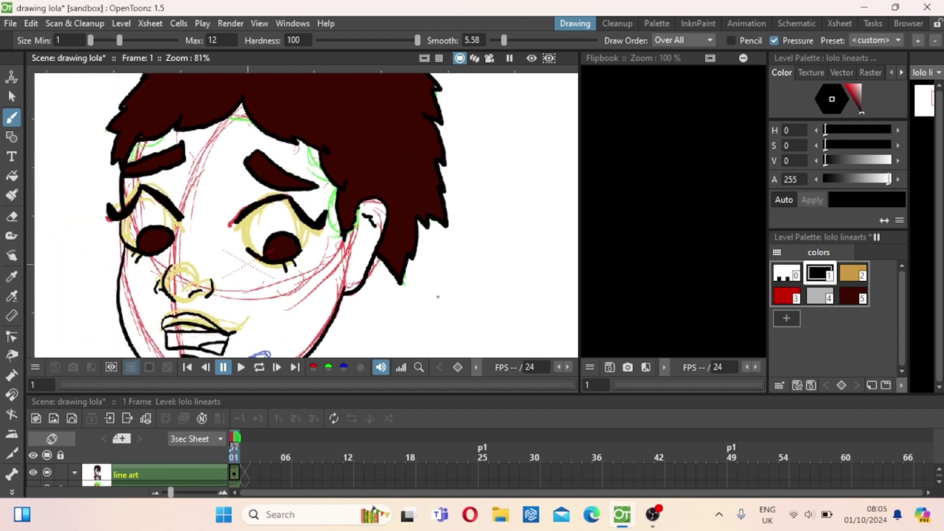
scroll(450, 301, "up", 4)
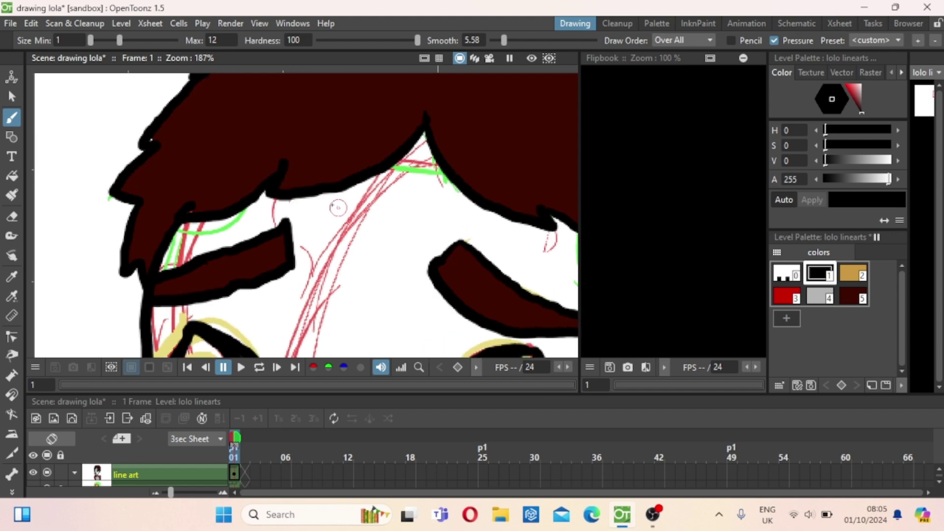
scroll(333, 204, "up", 3)
Reselect dark red with the Fill tool and pan around the whole character.
left_click(853, 295)
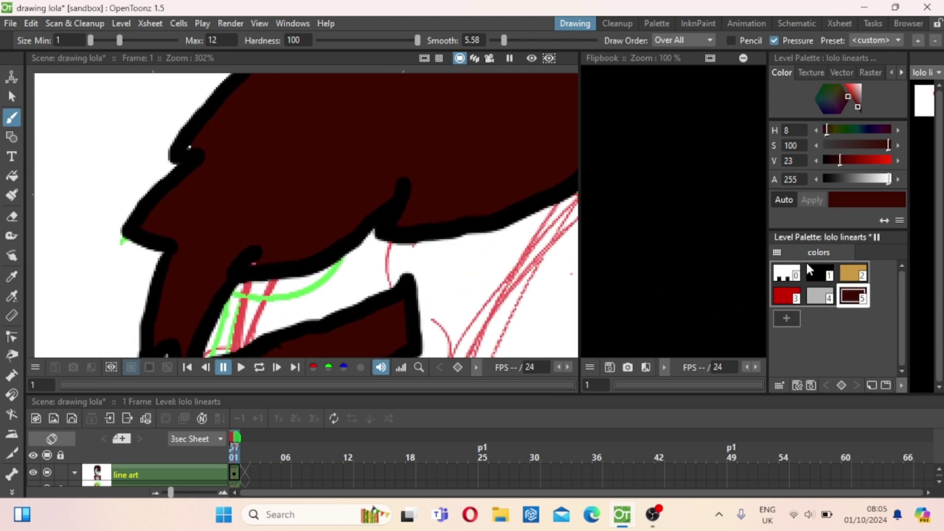
left_click(12, 175)
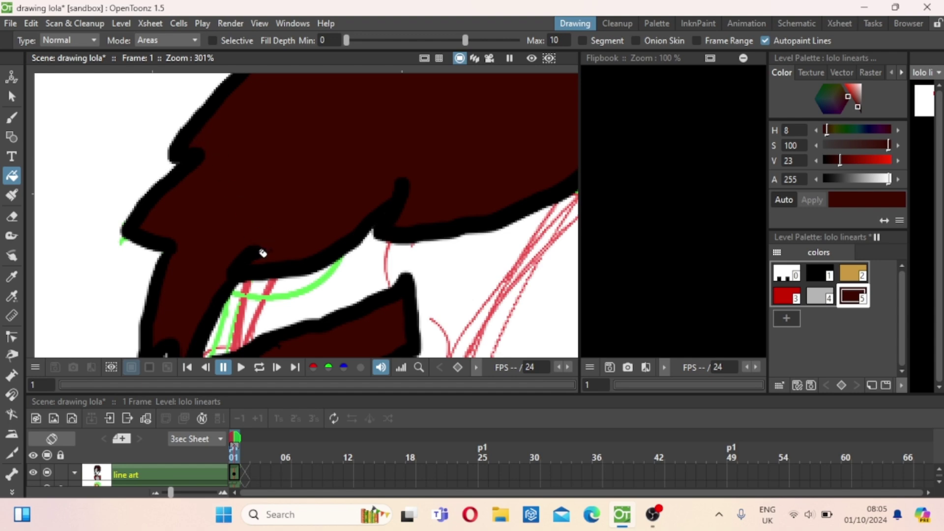
scroll(262, 253, "down", 2)
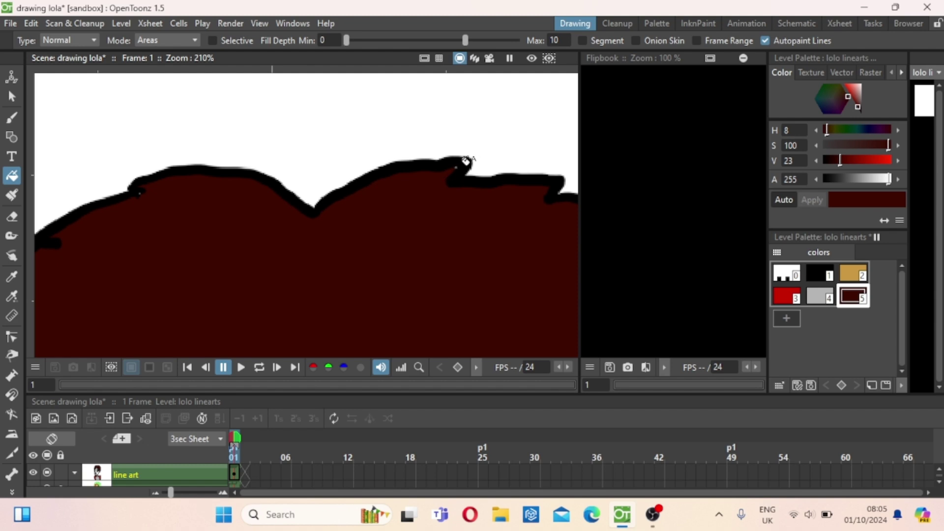
scroll(431, 182, "up", 2)
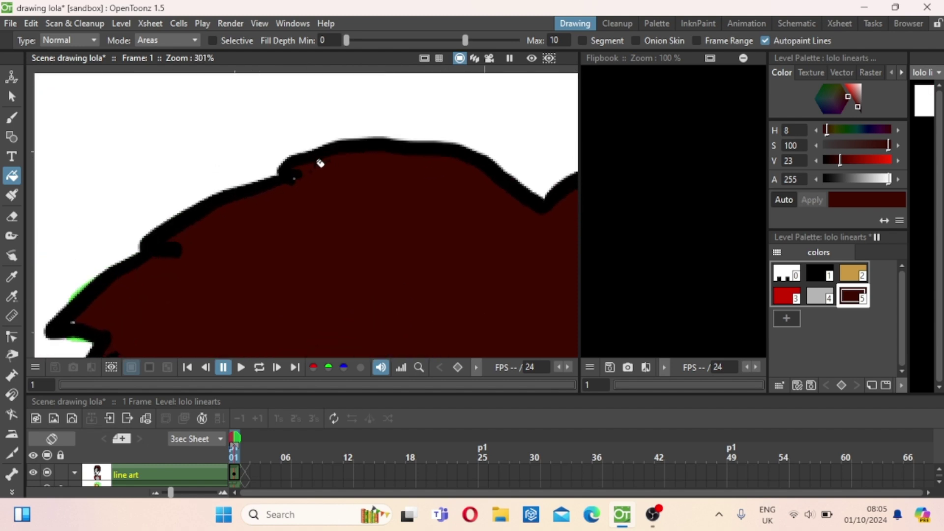
left_click_drag(296, 172, 139, 293)
scroll(221, 237, "down", 1)
scroll(242, 246, "up", 2)
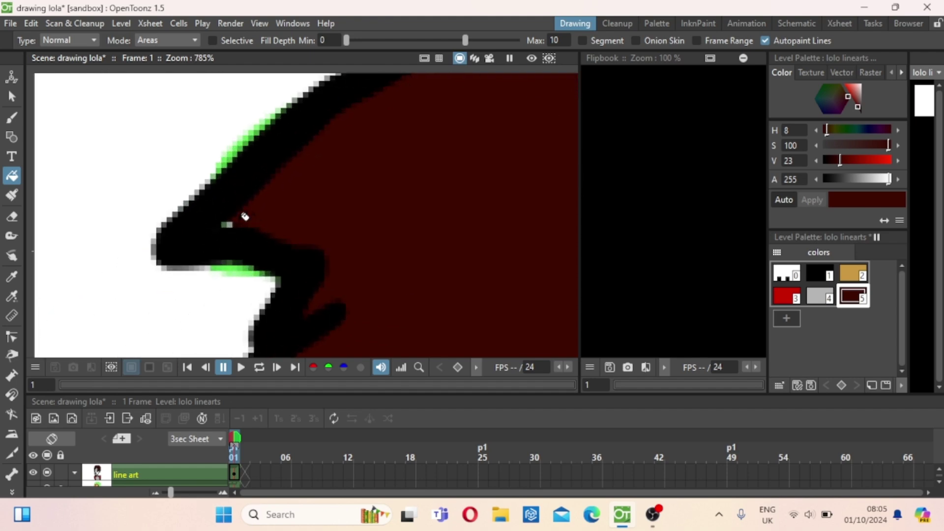
scroll(238, 217, "down", 1)
scroll(294, 231, "down", 6)
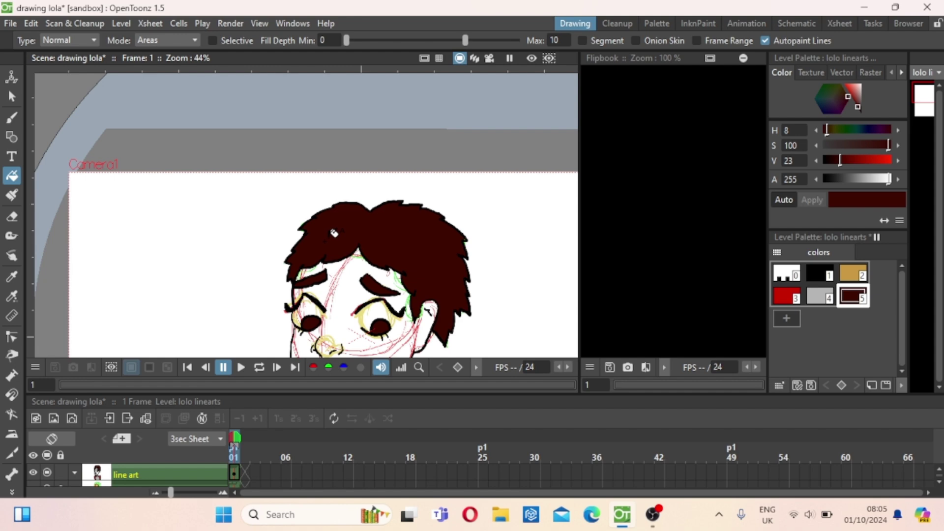
left_click_drag(290, 206, 289, 123)
scroll(344, 162, "up", 2)
scroll(380, 157, "down", 1)
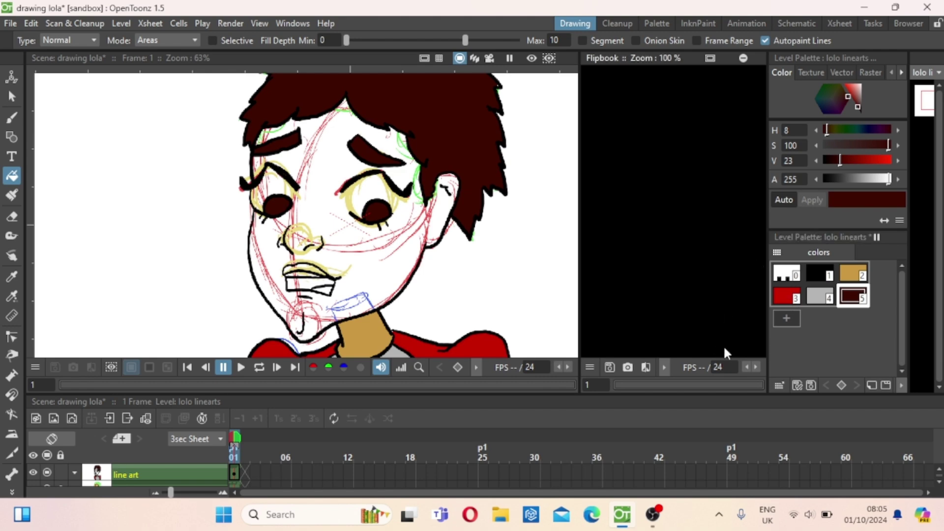
Add colour style 6, darken it, and set it to teal for the right eye.
left_click(787, 319)
double_click(787, 319)
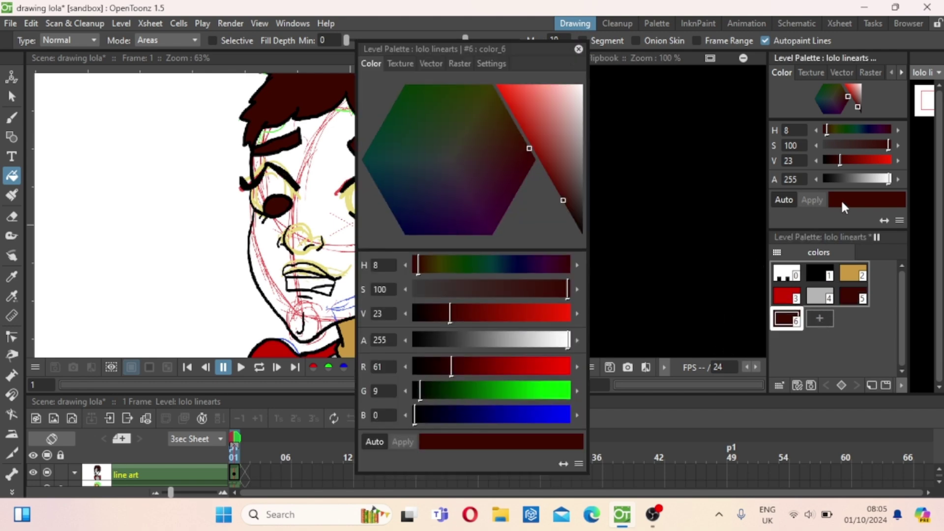
left_click_drag(837, 160, 831, 159)
left_click(579, 49)
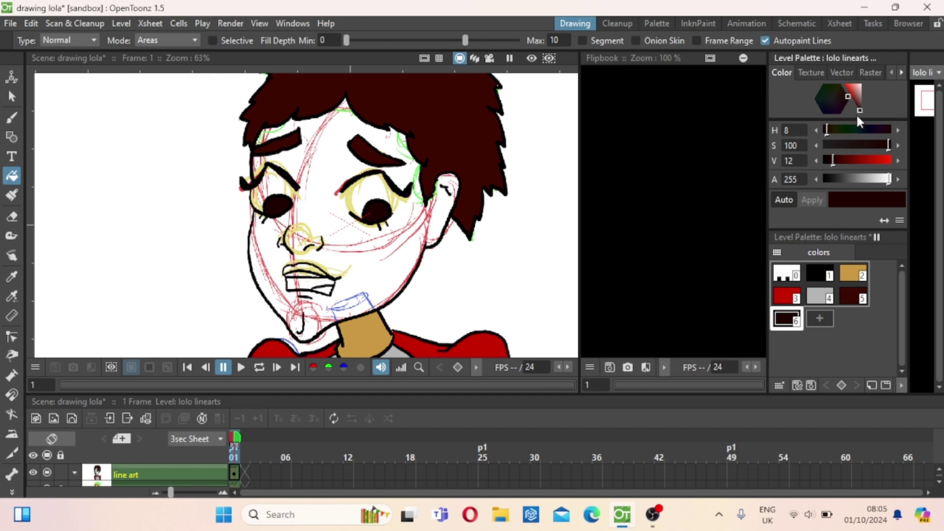
left_click(866, 160)
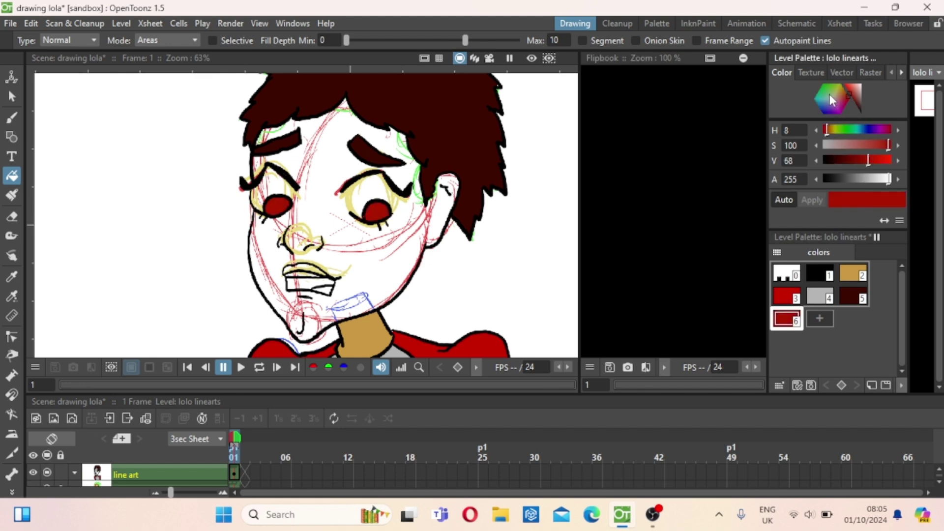
mouse_move(828, 95)
left_mouse_down()
mouse_move(824, 102)
mouse_move(826, 89)
left_mouse_up()
Fill the left eye with a new green style 7 and add a white style 8.
left_click(820, 319)
left_click(277, 204)
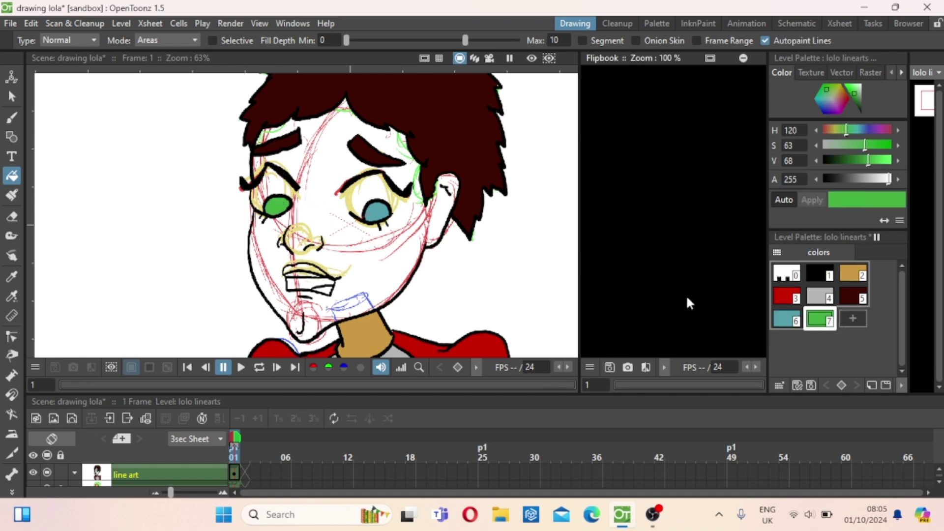
left_click(819, 279)
left_click(853, 319)
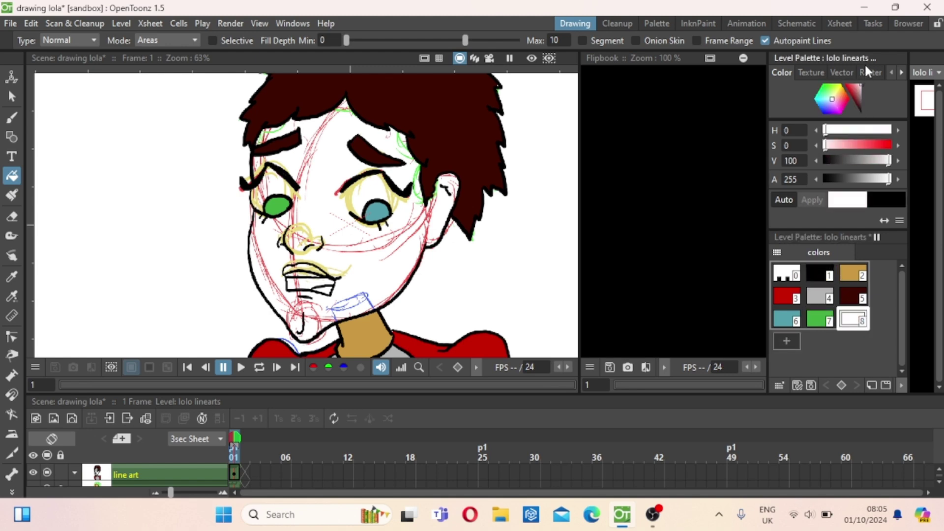
Fill Lola's face with the tan skin colour, style 2.
key("b")
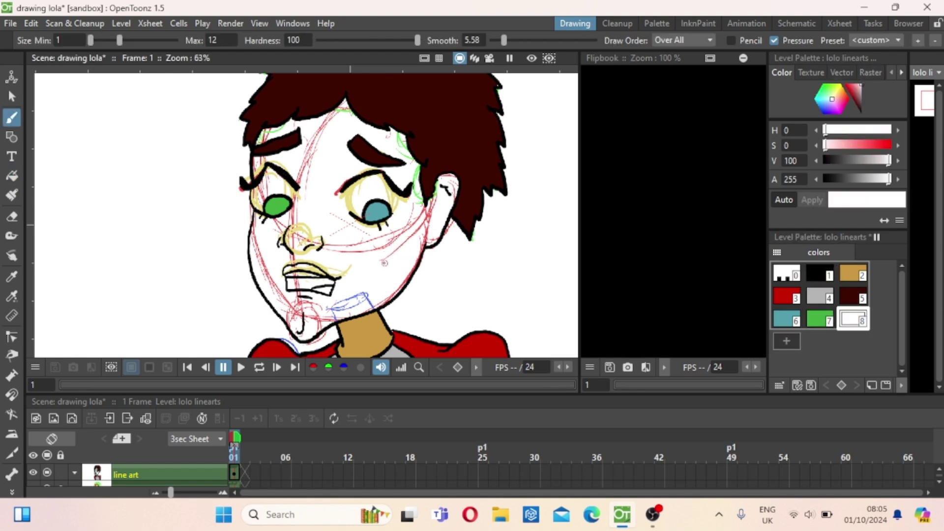
scroll(369, 265, "up", 3)
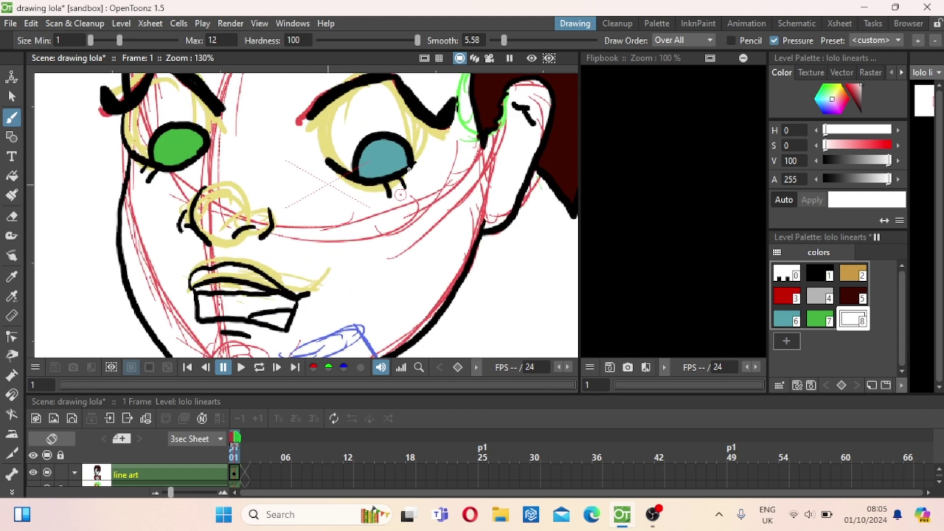
left_click(853, 274)
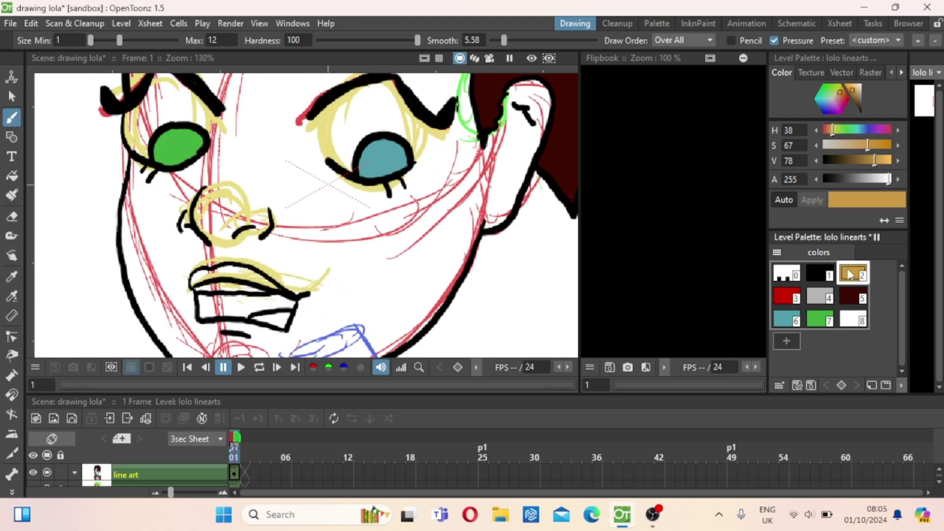
left_click(12, 176)
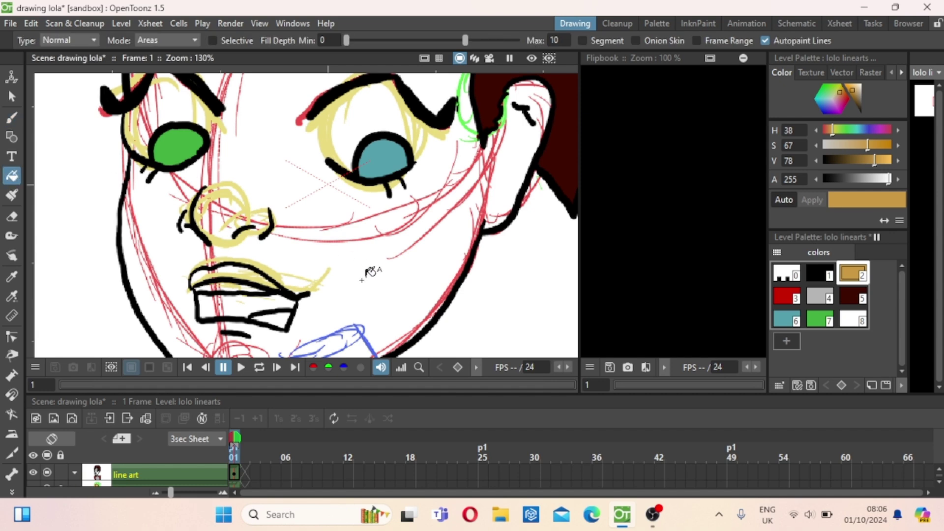
left_click(358, 270)
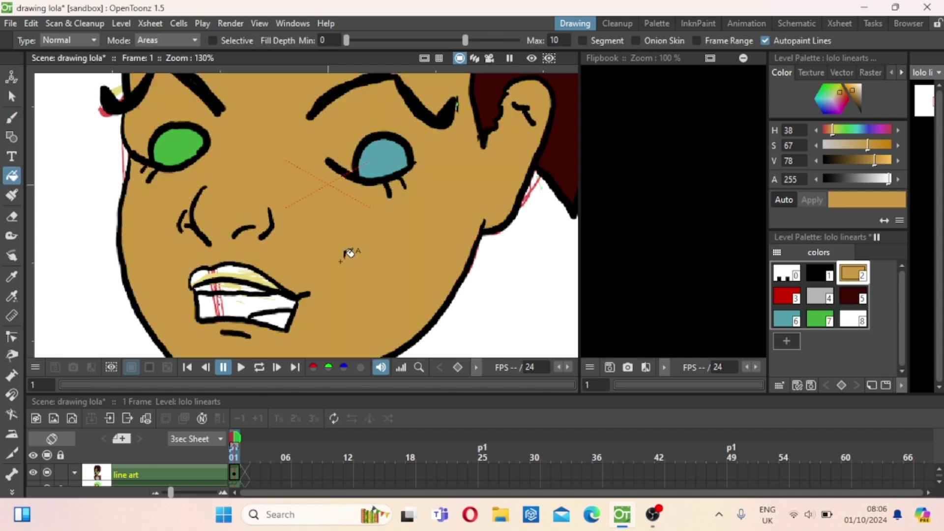
Brush a short white style 8 stroke along the green eye's upper right edge.
left_click(853, 320)
key("b")
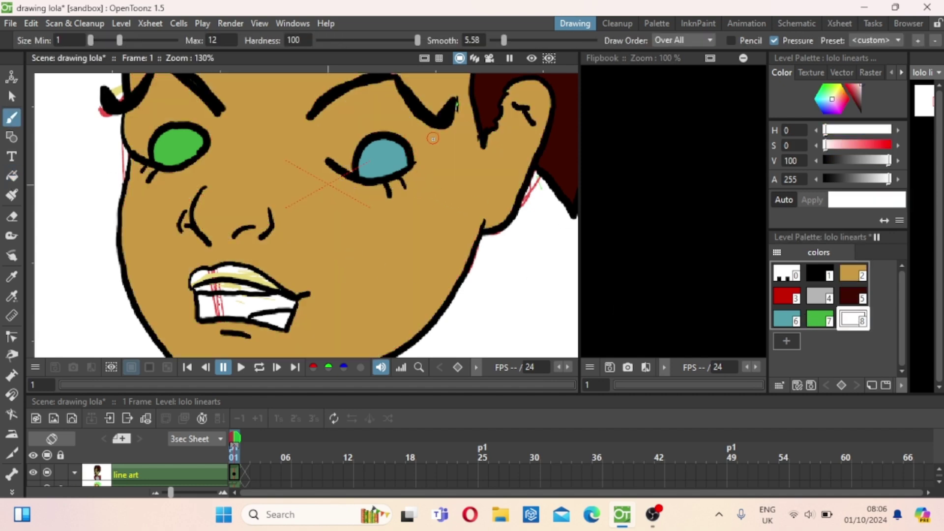
left_click(842, 277)
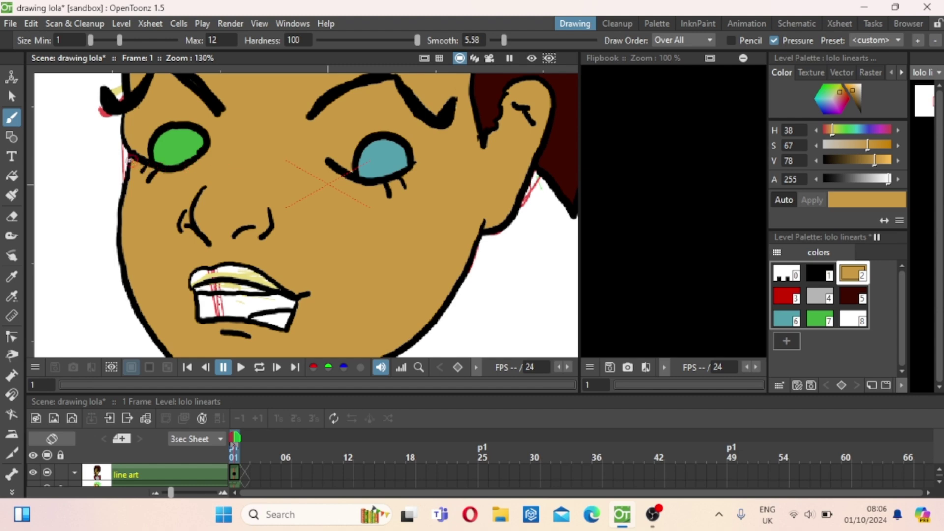
scroll(128, 161, "up", 6)
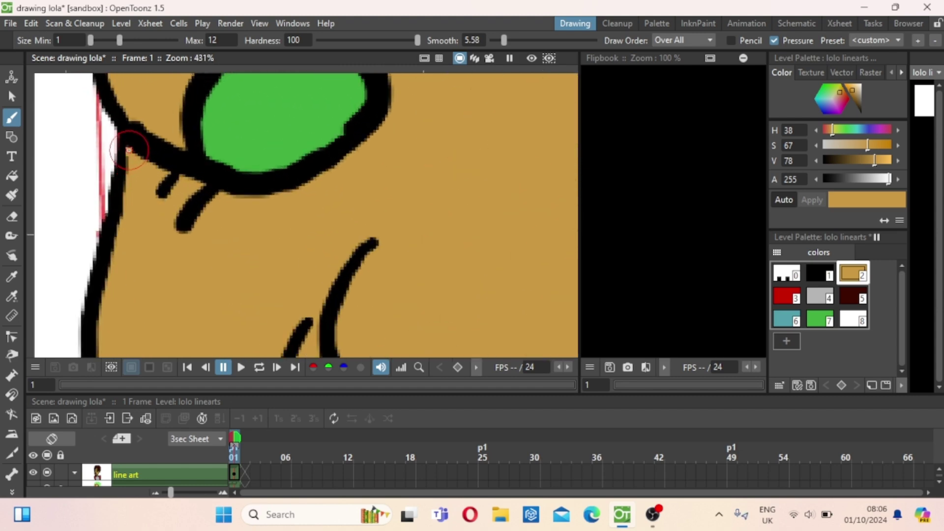
scroll(129, 150, "down", 5)
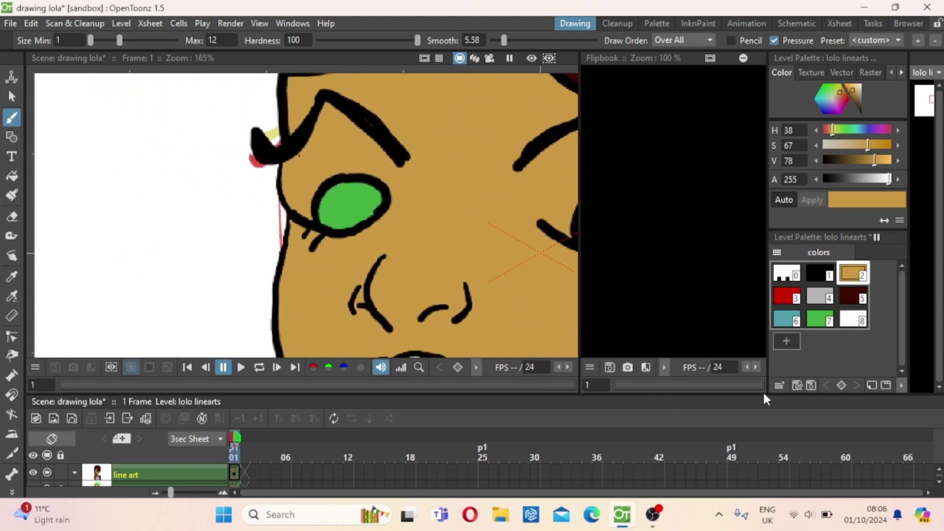
left_click(853, 319)
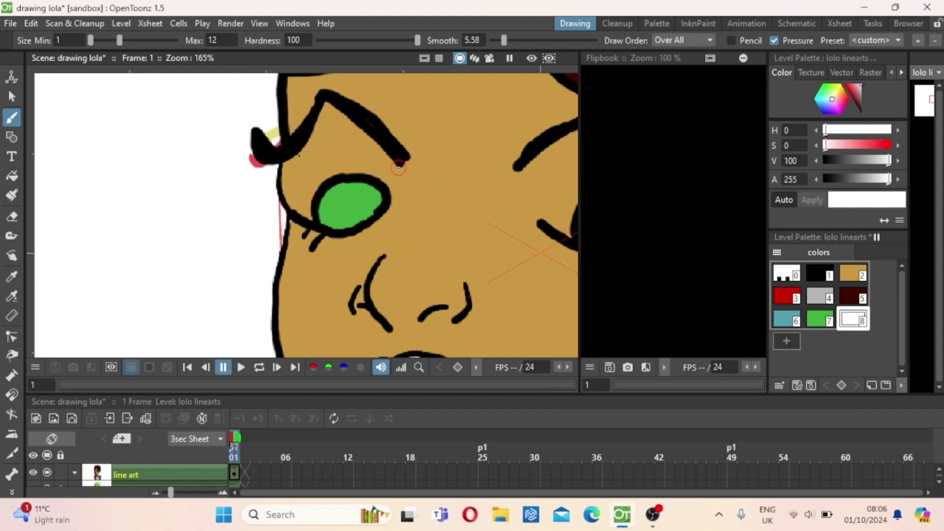
left_click_drag(400, 168, 392, 195)
left_click(809, 271)
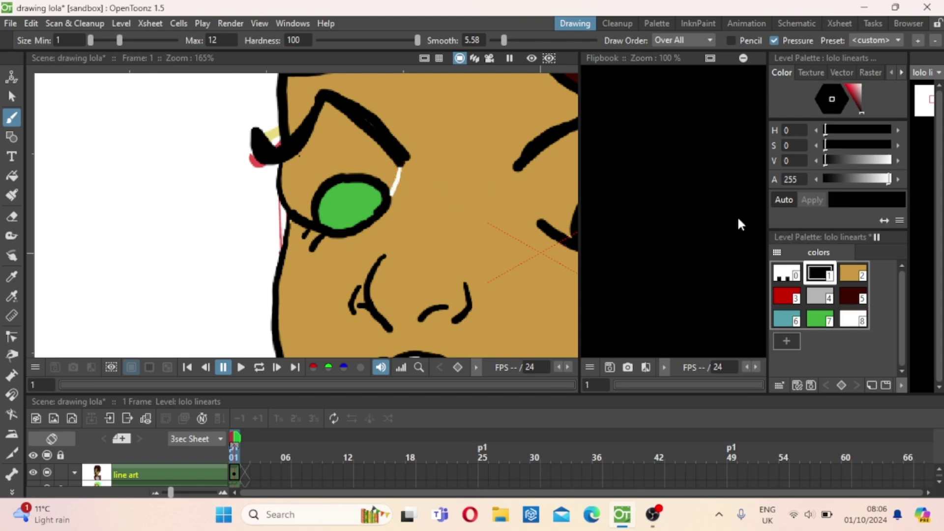
scroll(377, 135, "right", 5)
left_click(853, 319)
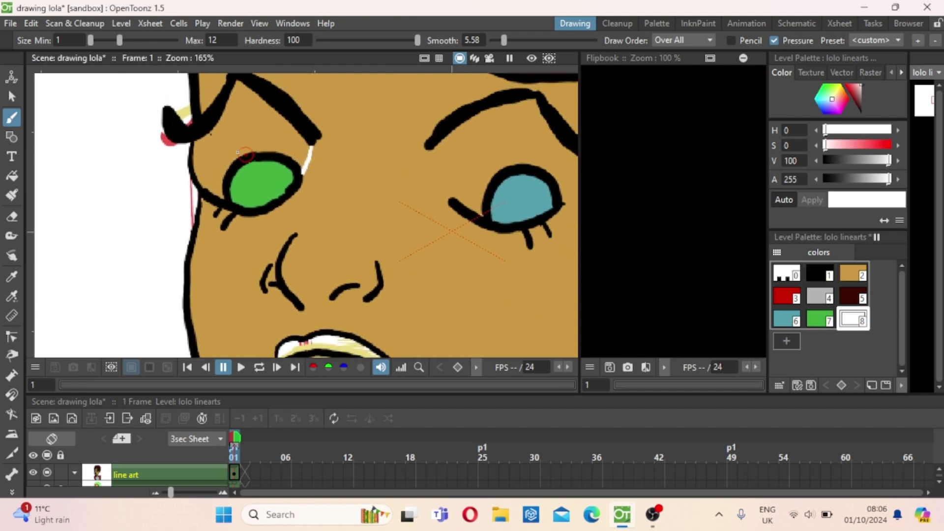
Fill the first eye's white area with white style 8.
left_click(12, 176)
left_click(239, 142)
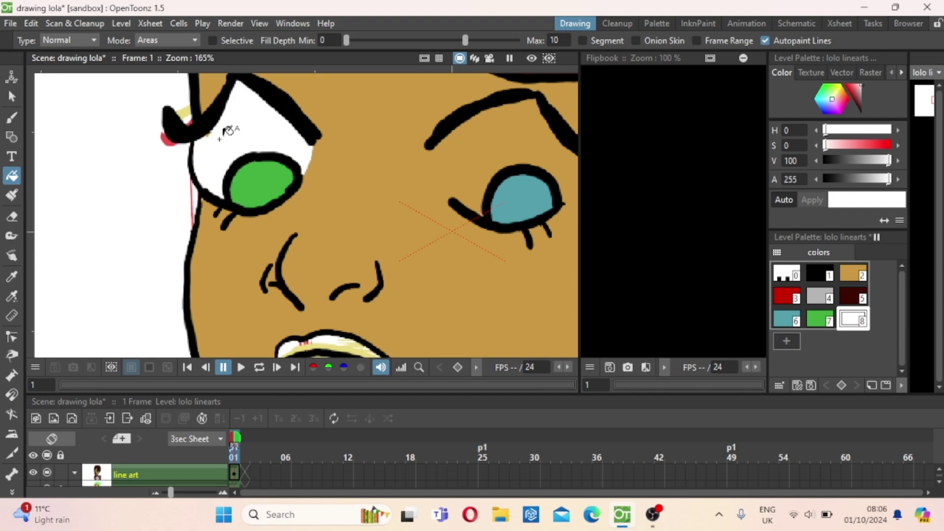
key("b")
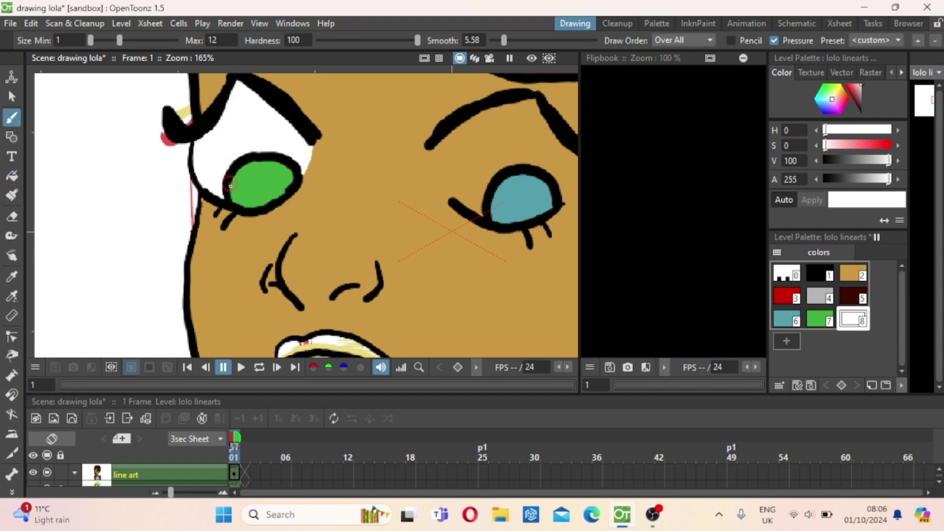
left_click_drag(158, 189, 53, 217)
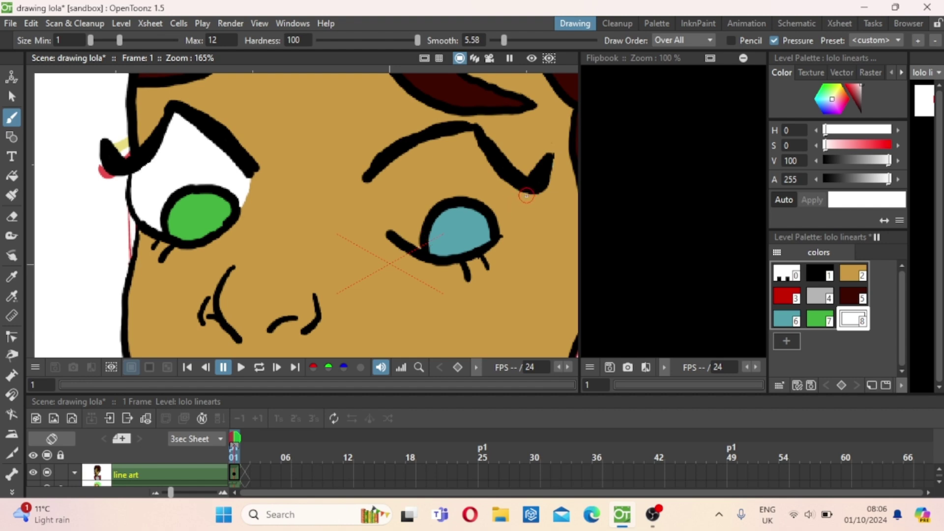
Close the teal eye's edges with white strokes and fill its white area.
left_click_drag(526, 195, 502, 234)
left_click_drag(365, 185, 385, 229)
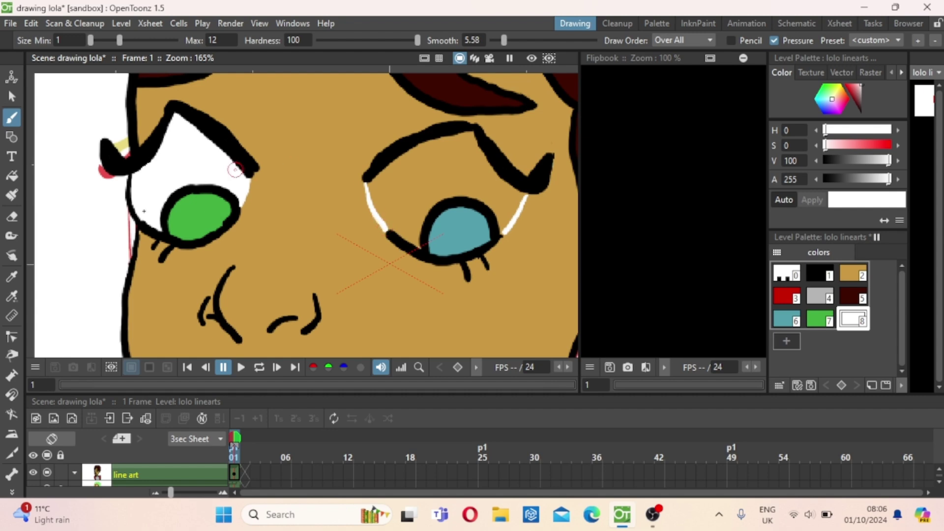
left_click(11, 176)
left_click(407, 221)
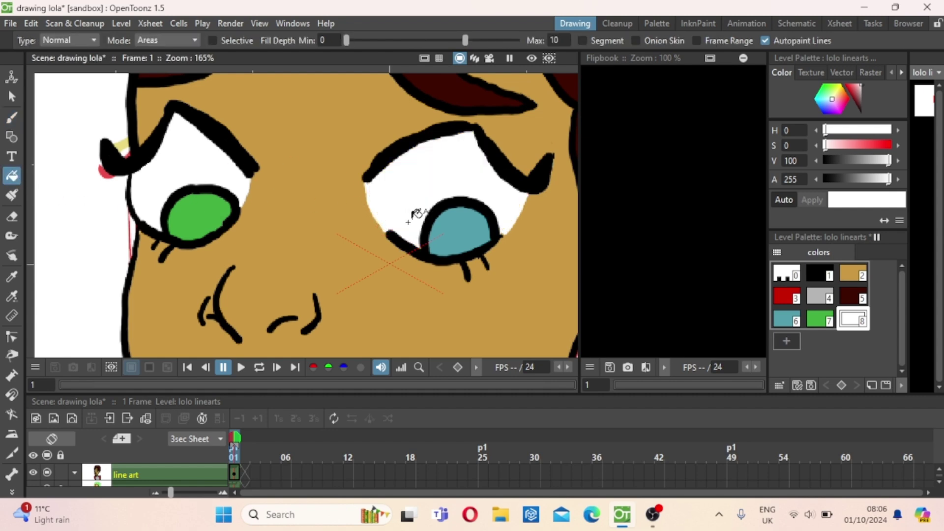
key("b")
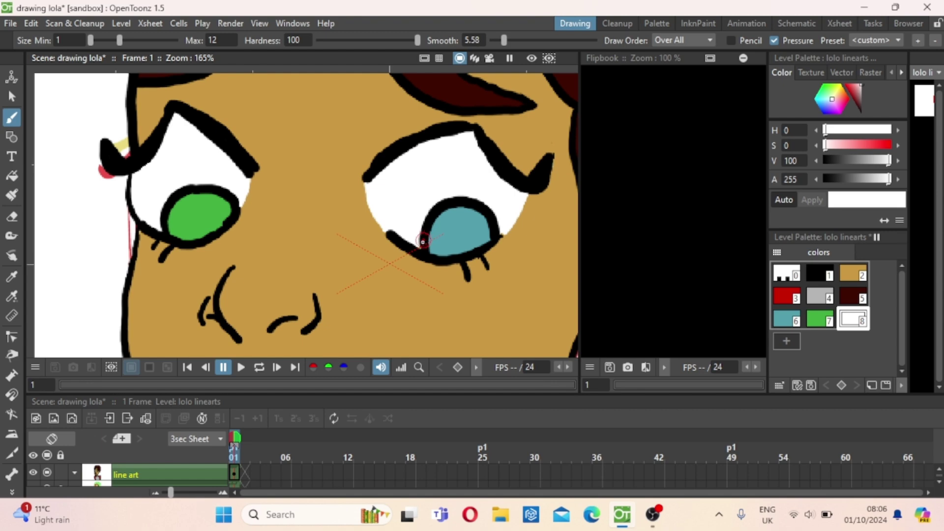
scroll(423, 242, "up", 4)
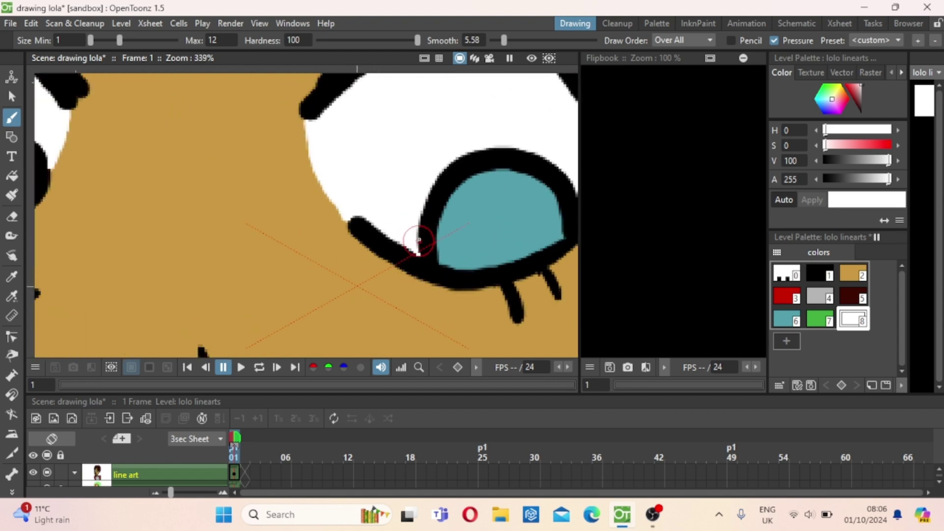
scroll(419, 238, "down", 6)
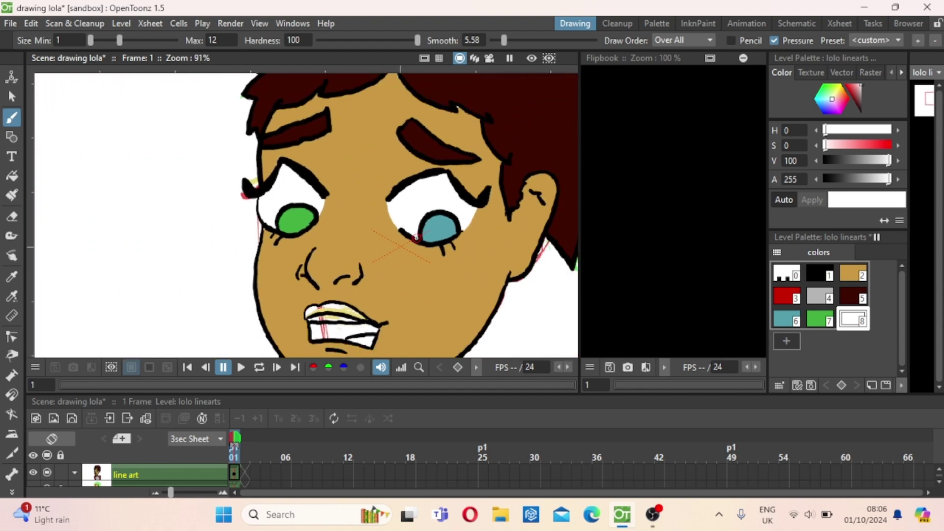
scroll(416, 237, "down", 3)
scroll(406, 177, "up", 1)
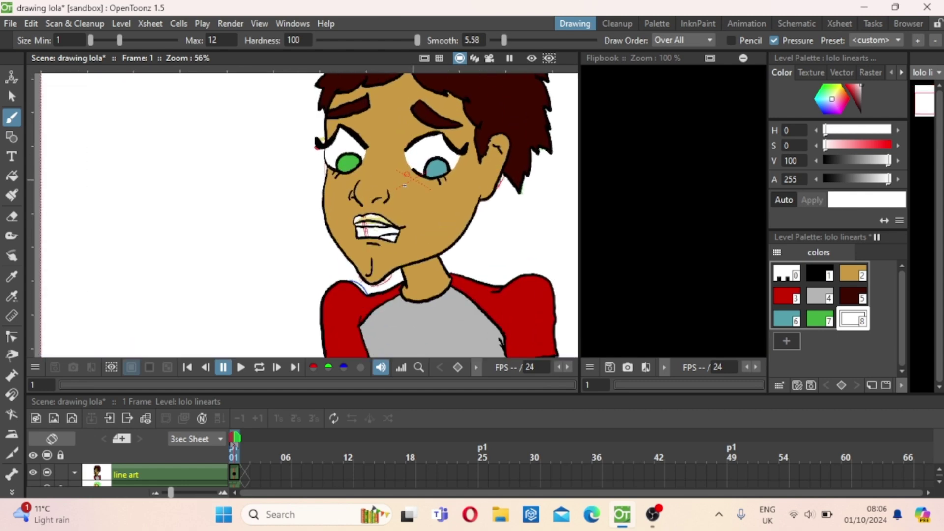
scroll(406, 178, "up", 3)
Create style 9 from the tan skin colour, darken V from 78 to 51, and fill the upper lip.
left_click(853, 273)
left_click(787, 340)
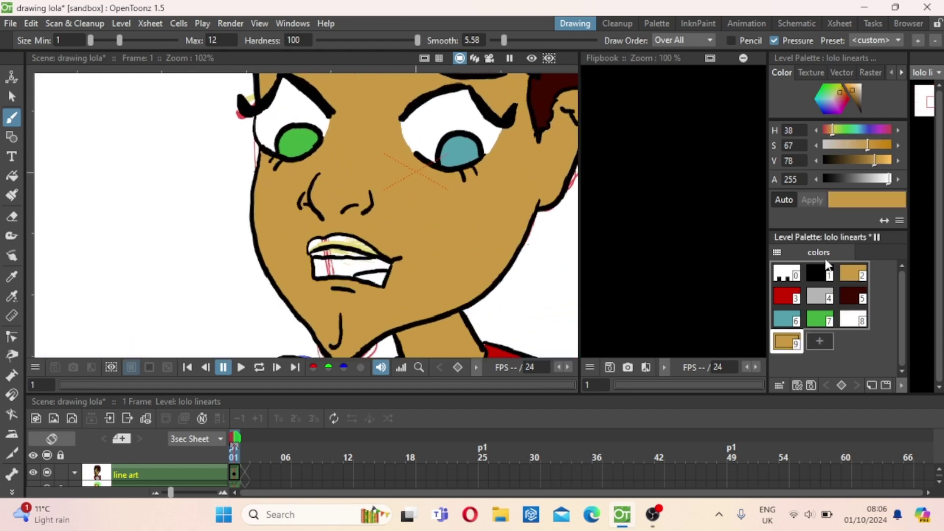
left_click_drag(870, 160, 858, 154)
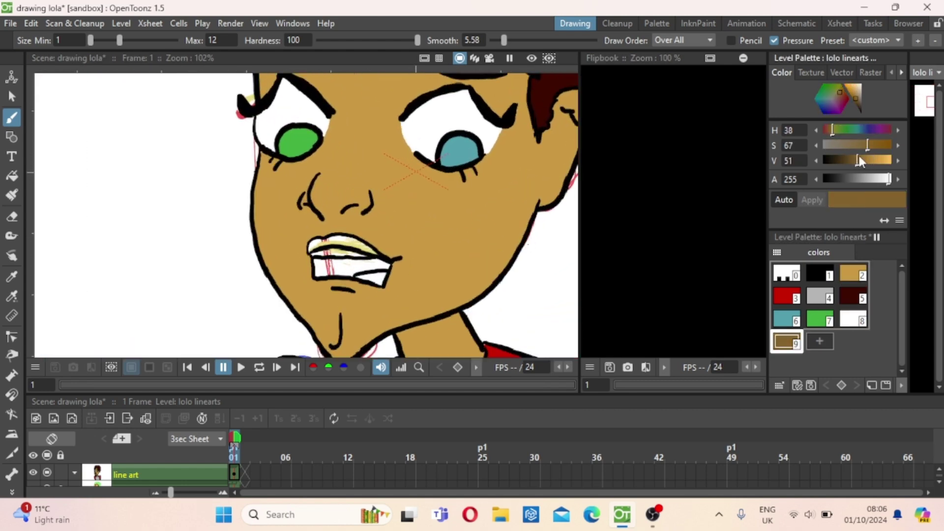
left_click(20, 178)
left_click(353, 230)
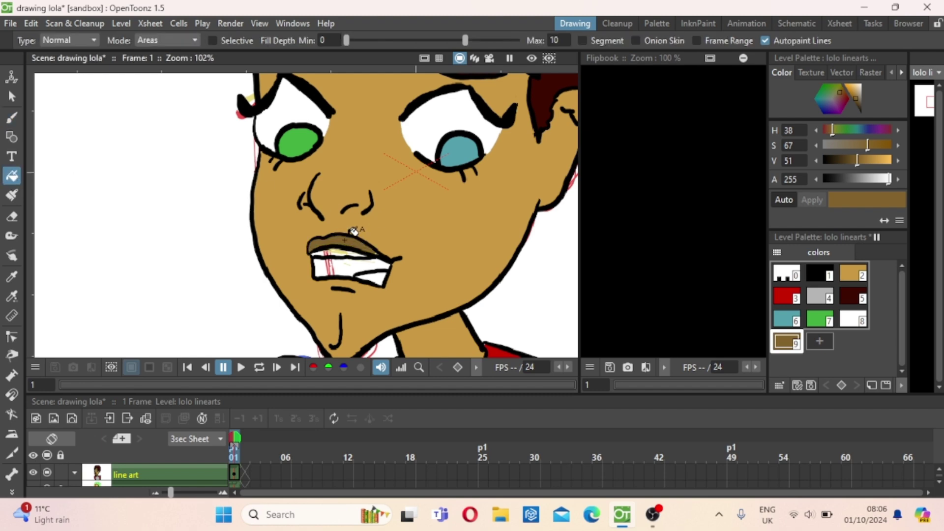
scroll(392, 252, "up", 3)
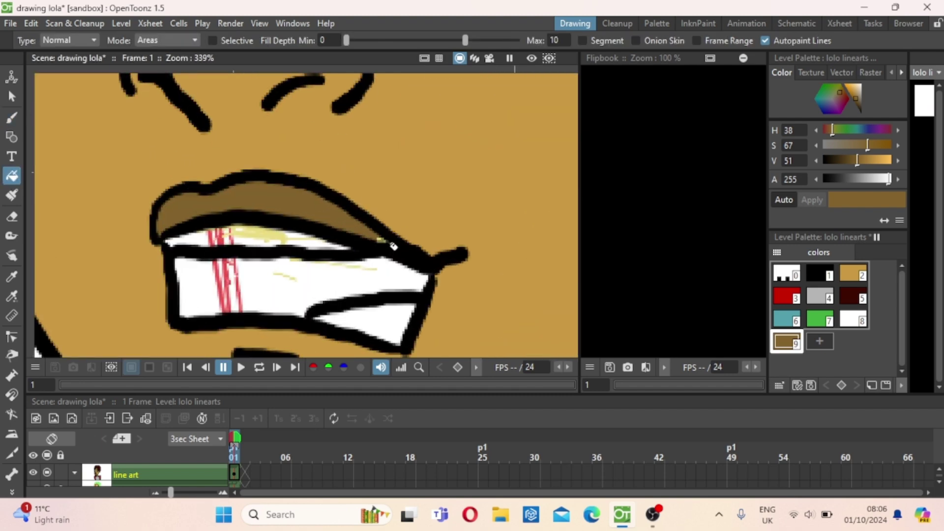
scroll(394, 243, "up", 2)
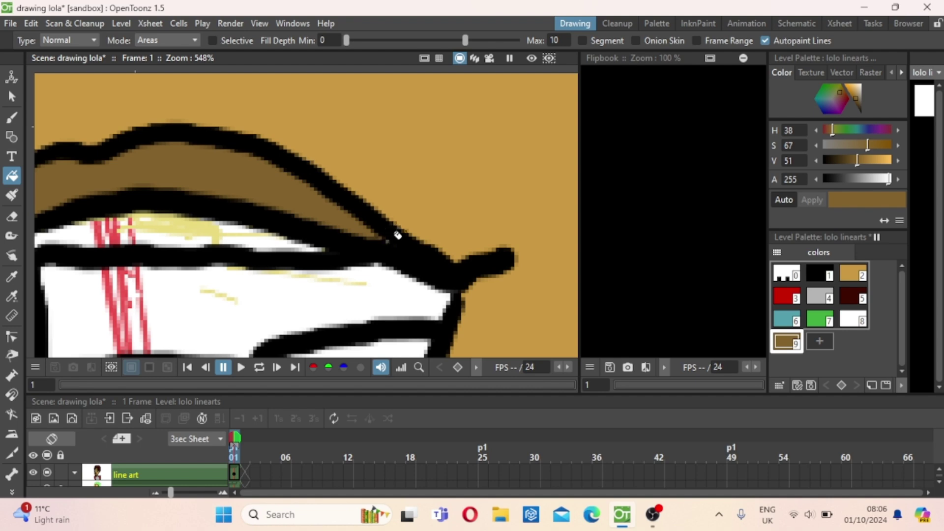
scroll(396, 231, "down", 5)
Fill the teeth white, then fill the mouth interior with new red style 10 at saturation 73.
left_click(853, 320)
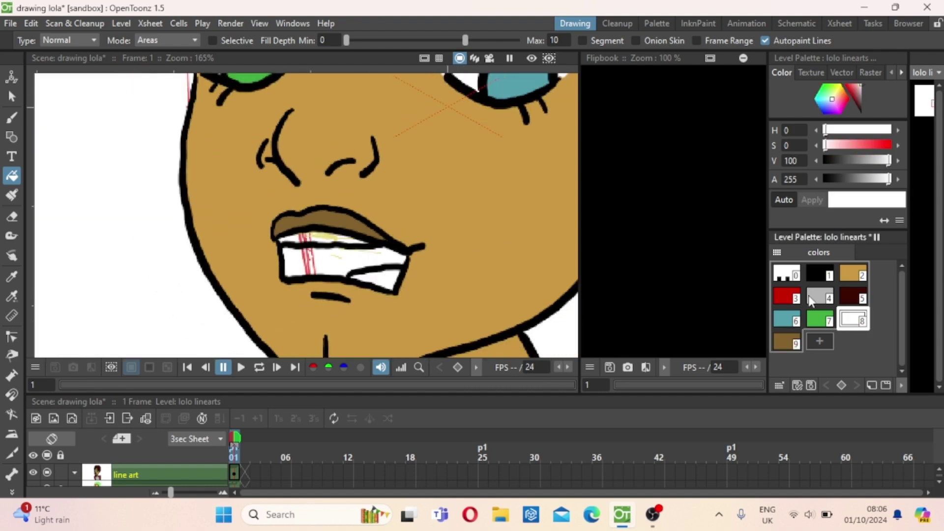
left_click(341, 237)
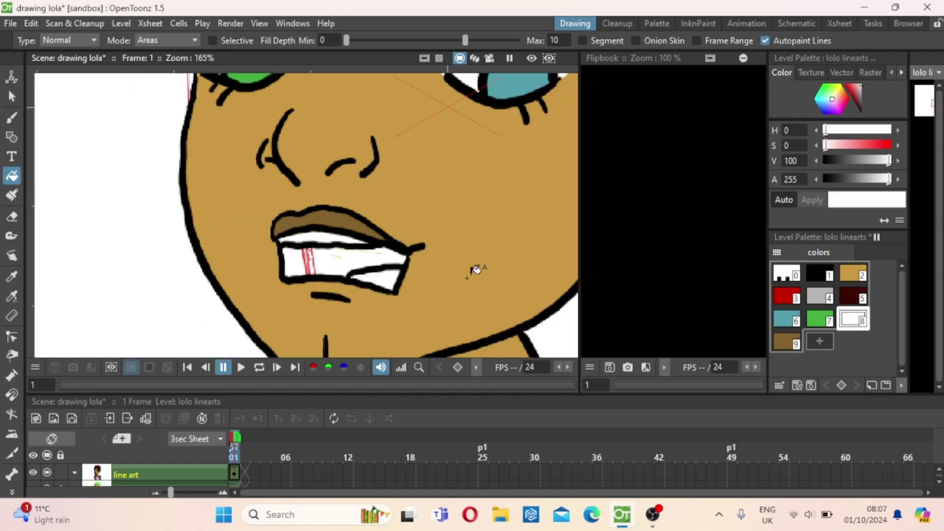
left_click(788, 297)
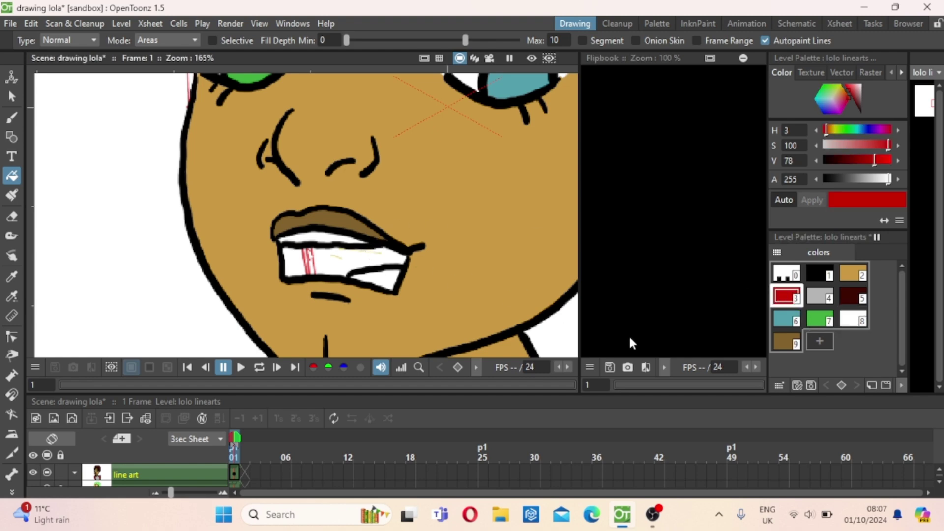
left_click(819, 341)
left_click(371, 249)
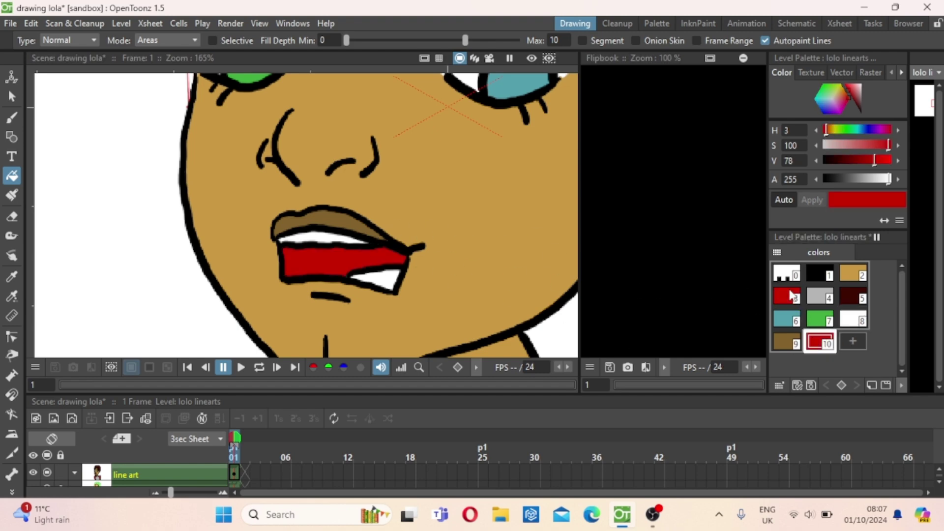
left_click(870, 144)
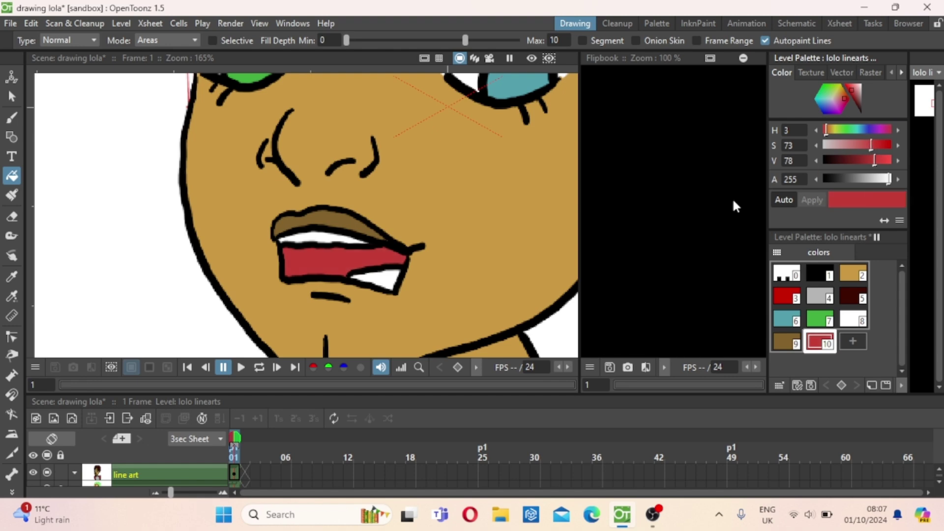
Add style 11 from the red, fill the tongue area with it and make it pink.
left_click(849, 346)
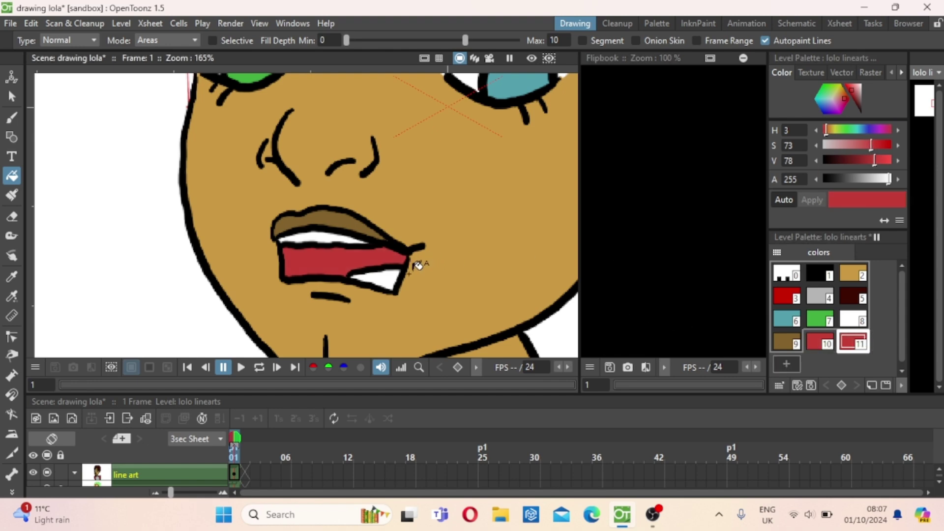
left_click(378, 278)
left_click(842, 101)
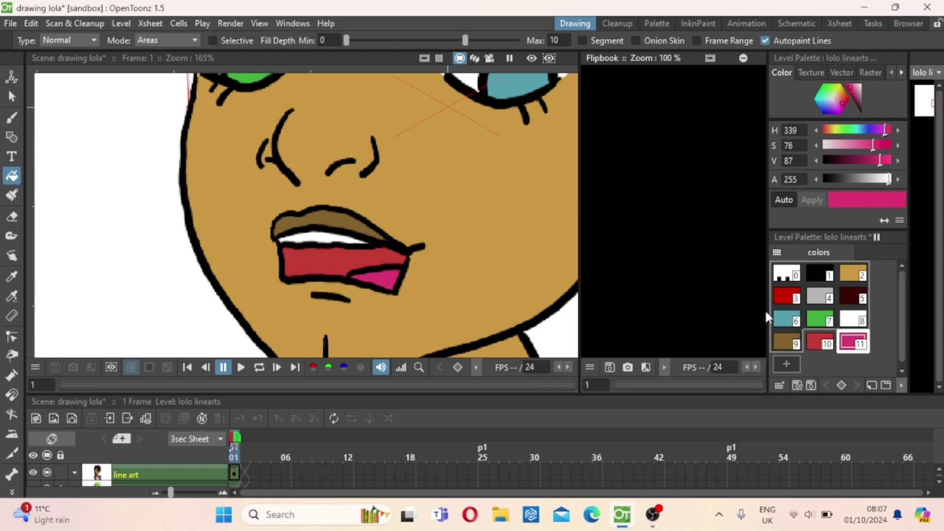
left_click(820, 342)
scroll(337, 273, "up", 10)
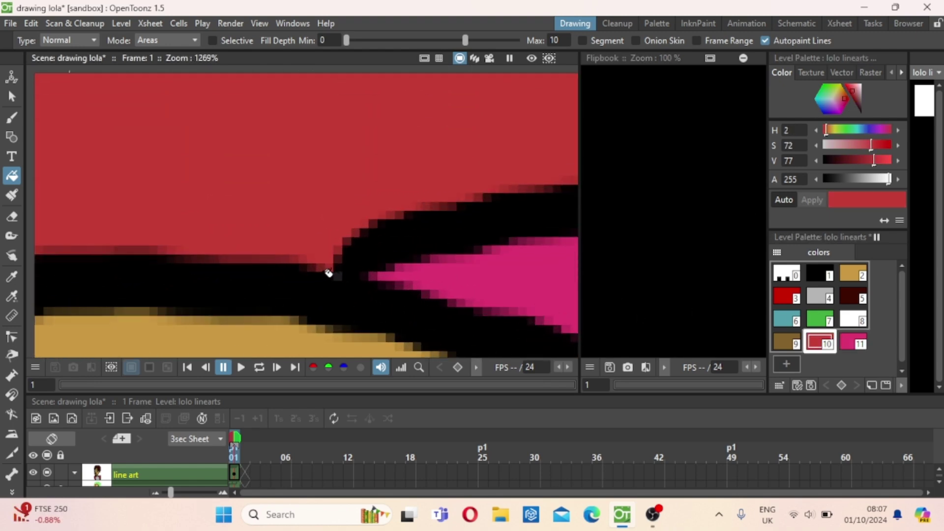
scroll(348, 258, "down", 7)
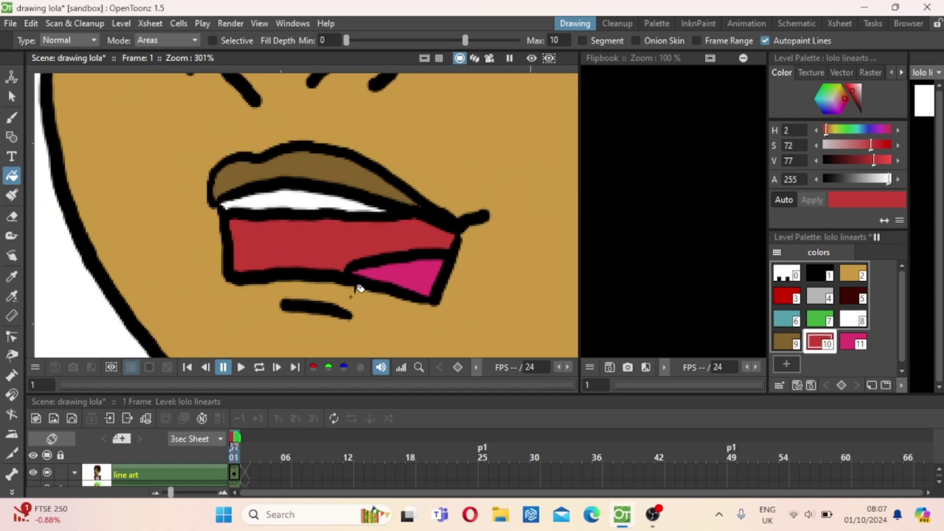
scroll(359, 288, "down", 8)
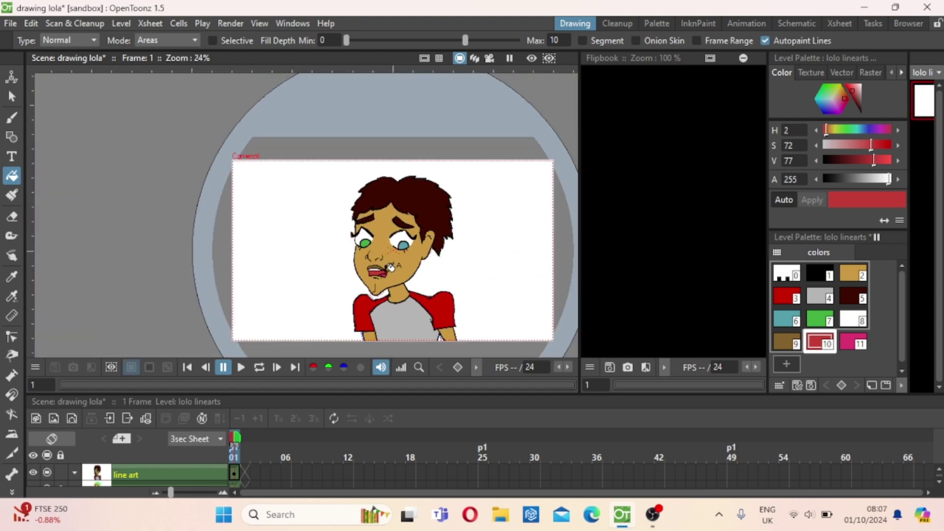
Save the scene, set the Output Settings format to jpg, and render.
key("ctrl+s")
left_click(231, 23)
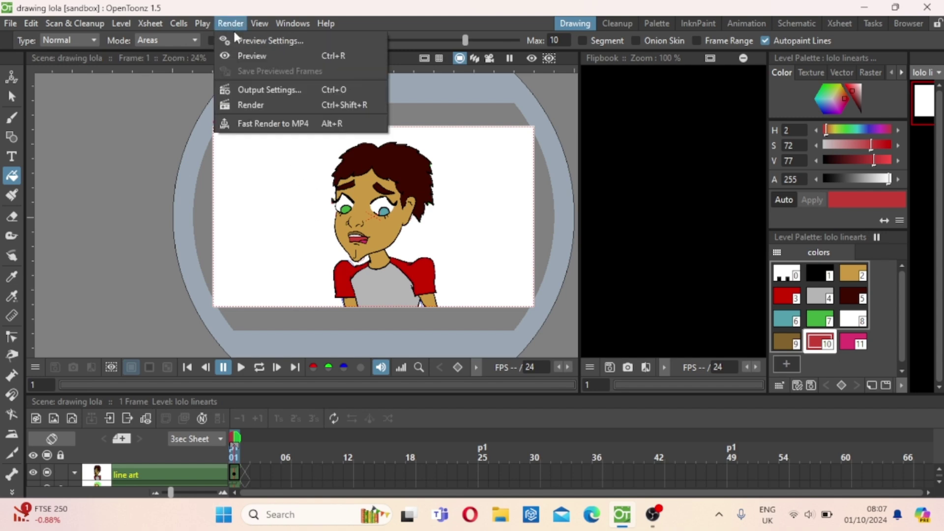
left_click(279, 91)
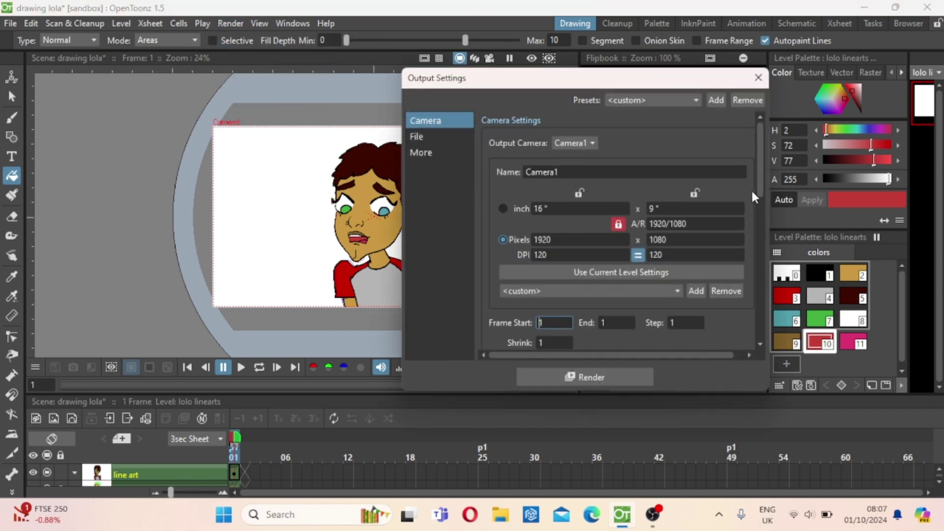
scroll(748, 216, "down", 3)
scroll(746, 219, "down", 2)
left_click(675, 248)
left_click(665, 279)
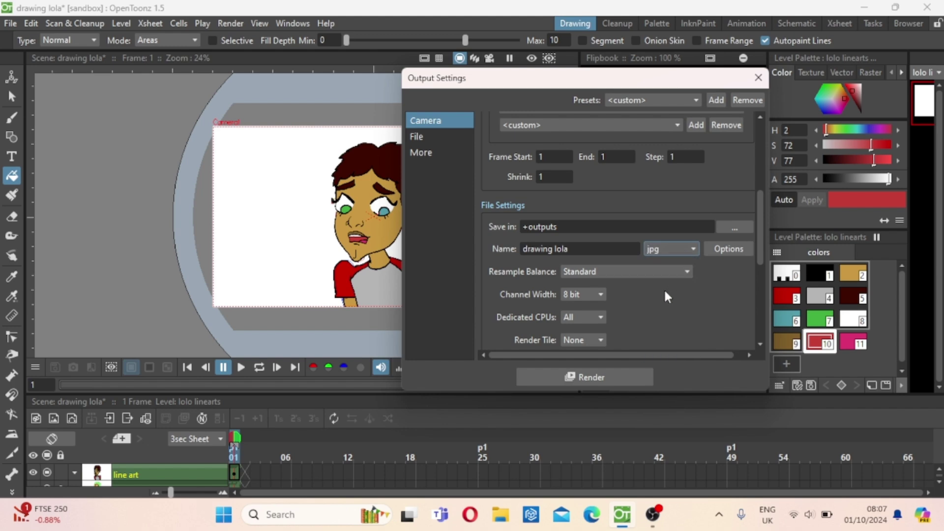
left_click(600, 374)
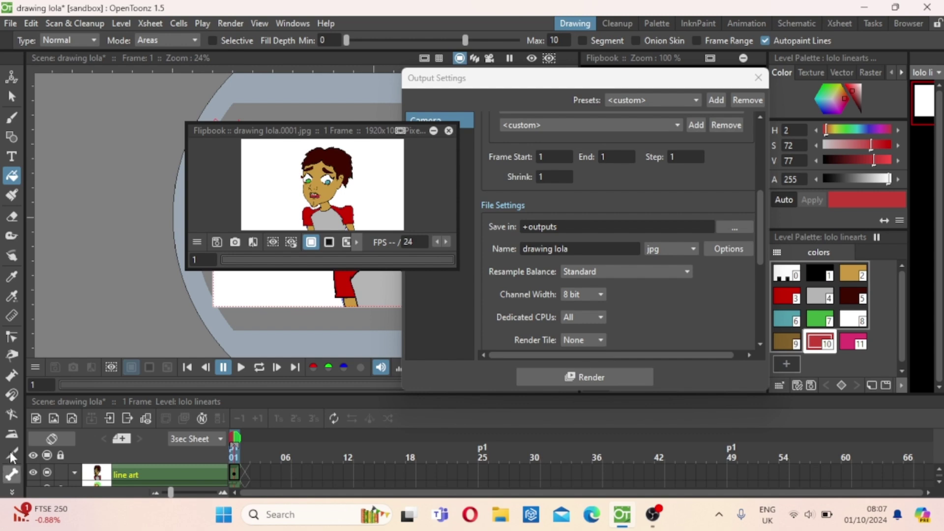
Hide the colour key layer, render Lola again to JPG, and save the scene.
scroll(81, 474, "down", 2)
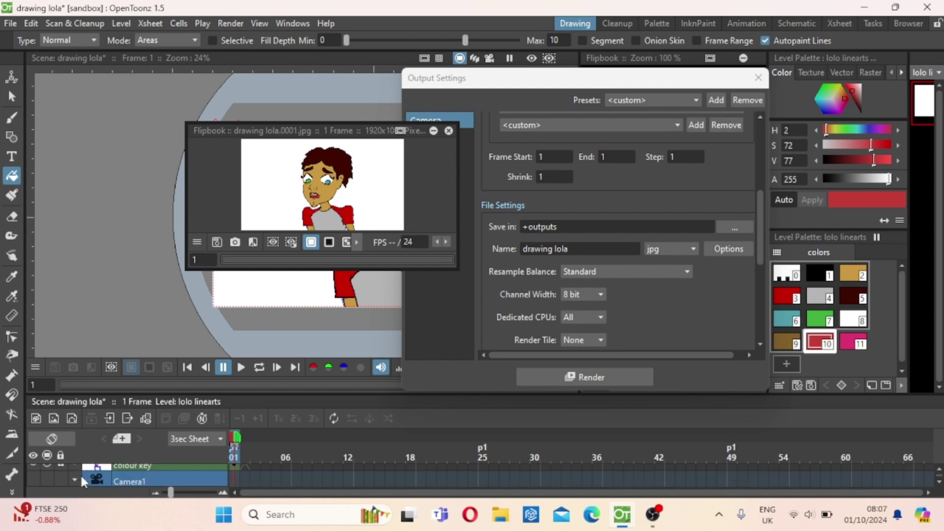
left_click(32, 465)
left_click(46, 470)
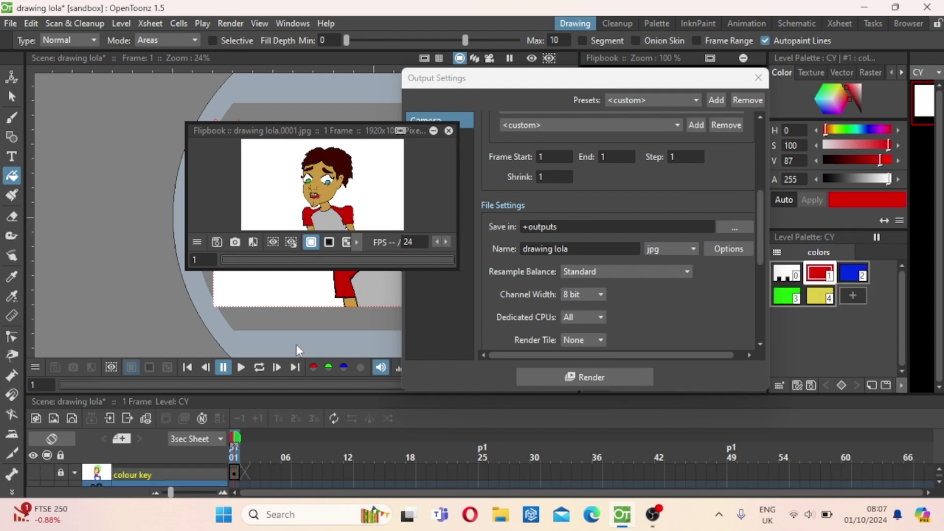
left_click(573, 379)
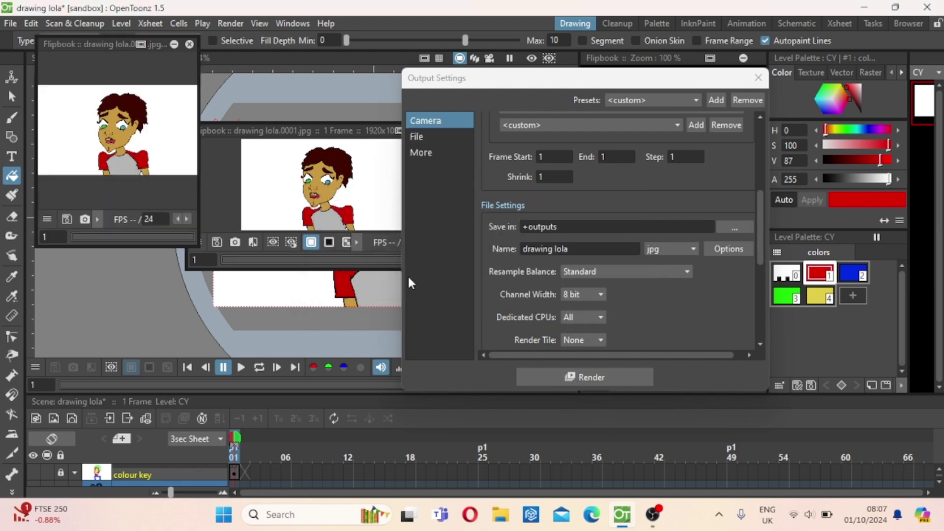
key("ctrl+s")
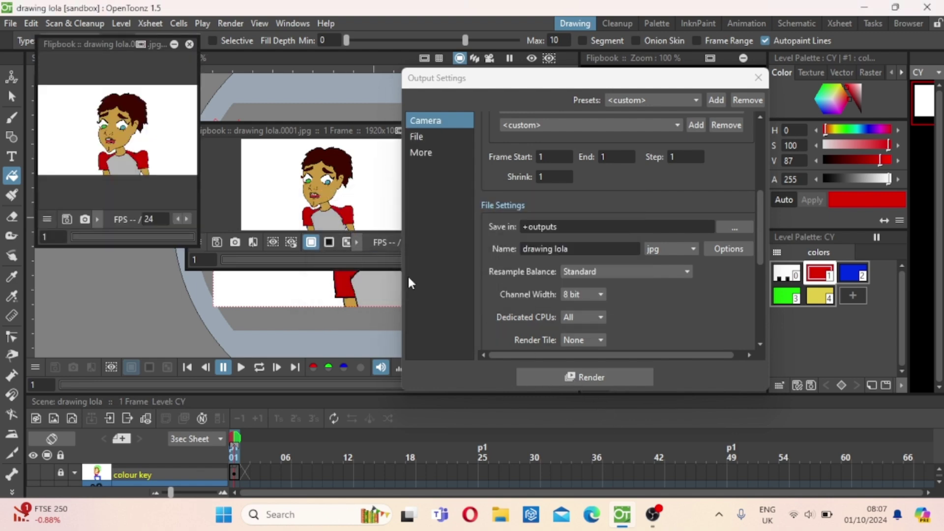